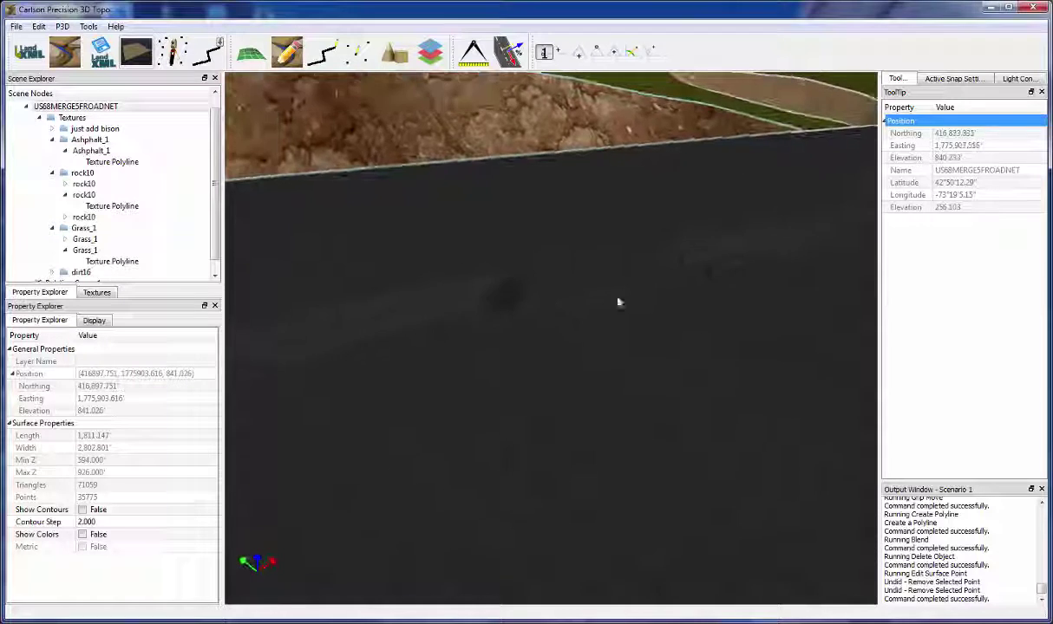
# Step: Start editing the road surface's points and remove two extra mesh points along the pavement edge
pyautogui.scroll(4, 628, 299)
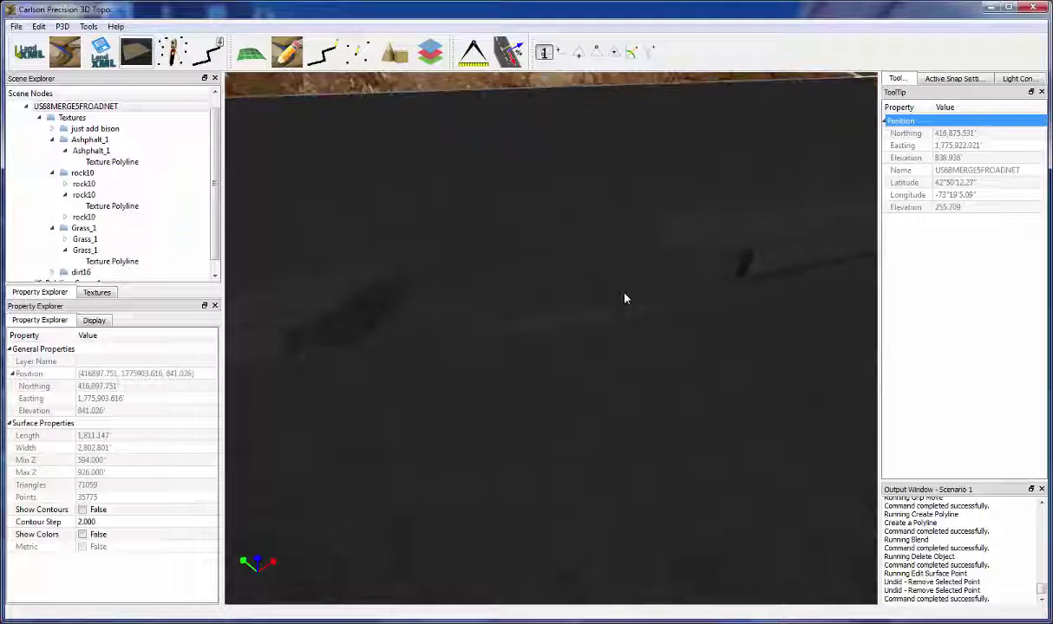
pyautogui.moveTo(627, 301); pyautogui.dragTo(523, 357, button='middle')
pyautogui.rightClick(523, 355)
pyautogui.click(564, 381)
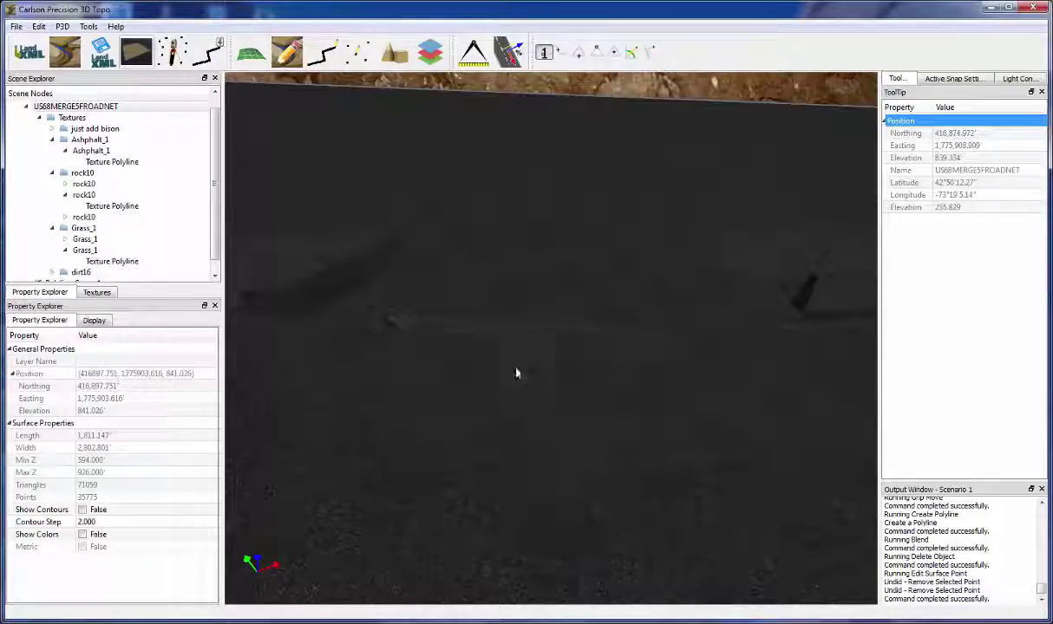
pyautogui.moveTo(573, 387); pyautogui.dragTo(635, 373, button='middle')
pyautogui.moveTo(610, 471)
pyautogui.mouseDown(button='middle')
pyautogui.moveTo(606, 447)
pyautogui.moveTo(606, 463)
pyautogui.moveTo(571, 447)
pyautogui.mouseUp(button='middle')
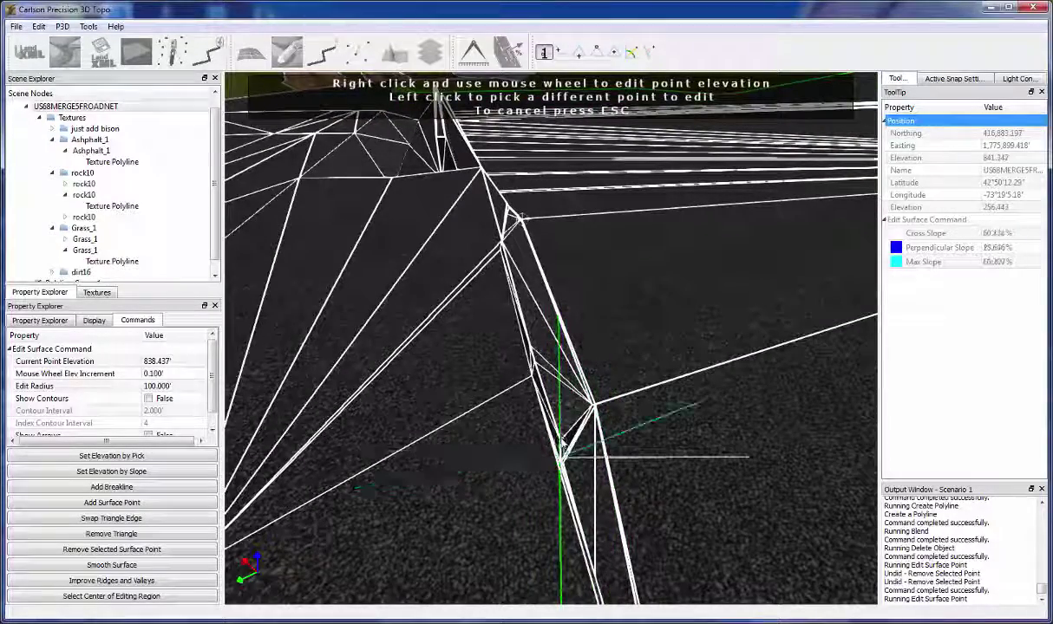
pyautogui.click(563, 444)
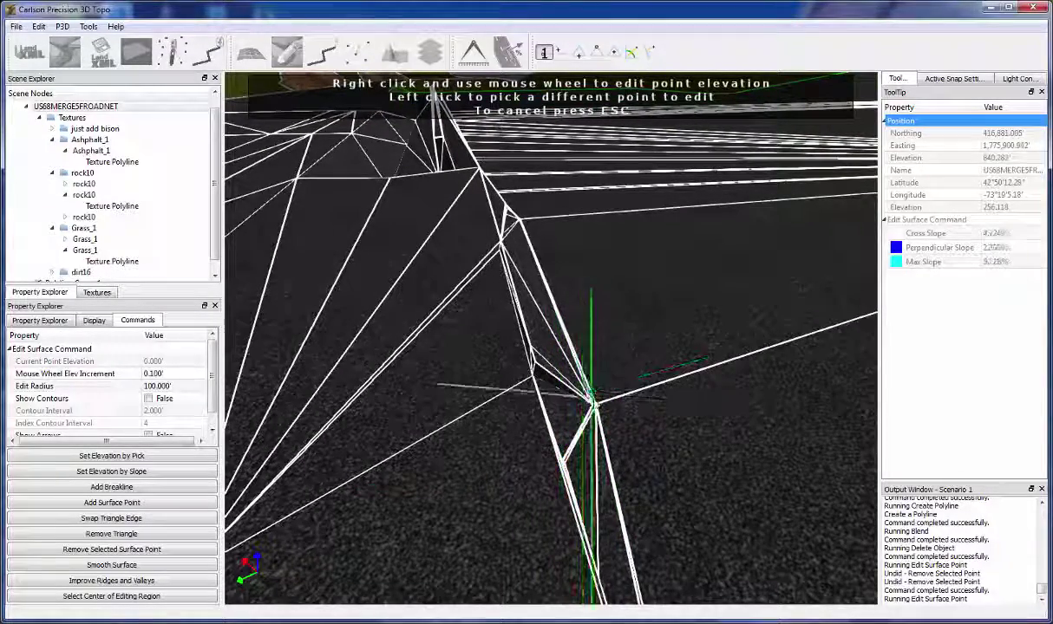
pyautogui.click(537, 365)
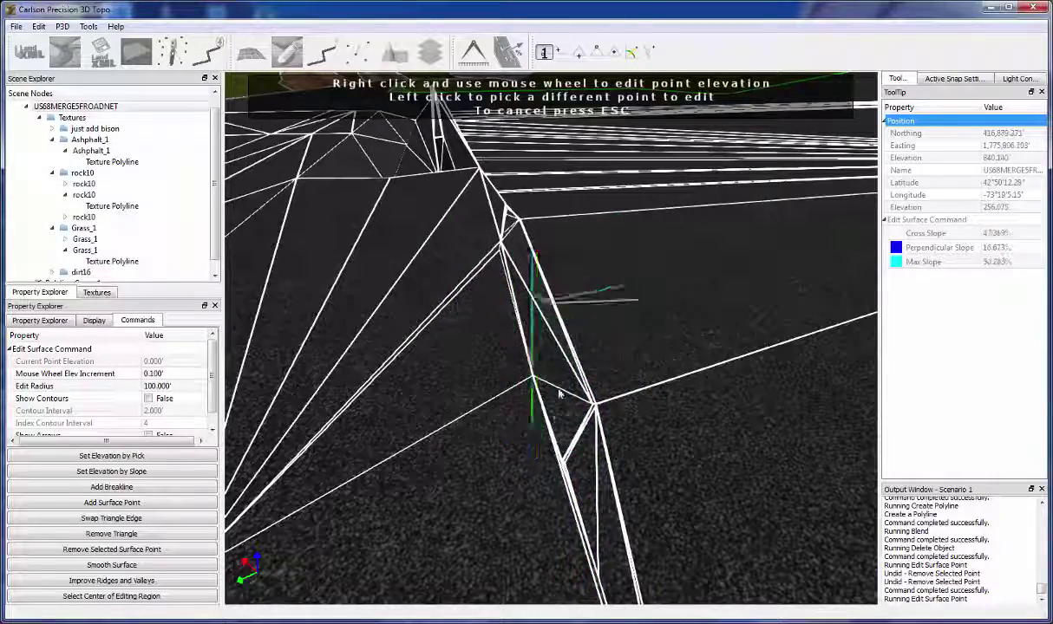
# Step: Remove the unneeded surface points clustered beside the pavement edge line to simplify the triangles there
pyautogui.moveTo(571, 480)
pyautogui.mouseDown(button='middle')
pyautogui.moveTo(513, 423)
pyautogui.moveTo(513, 442)
pyautogui.moveTo(510, 360)
pyautogui.mouseUp(button='middle')
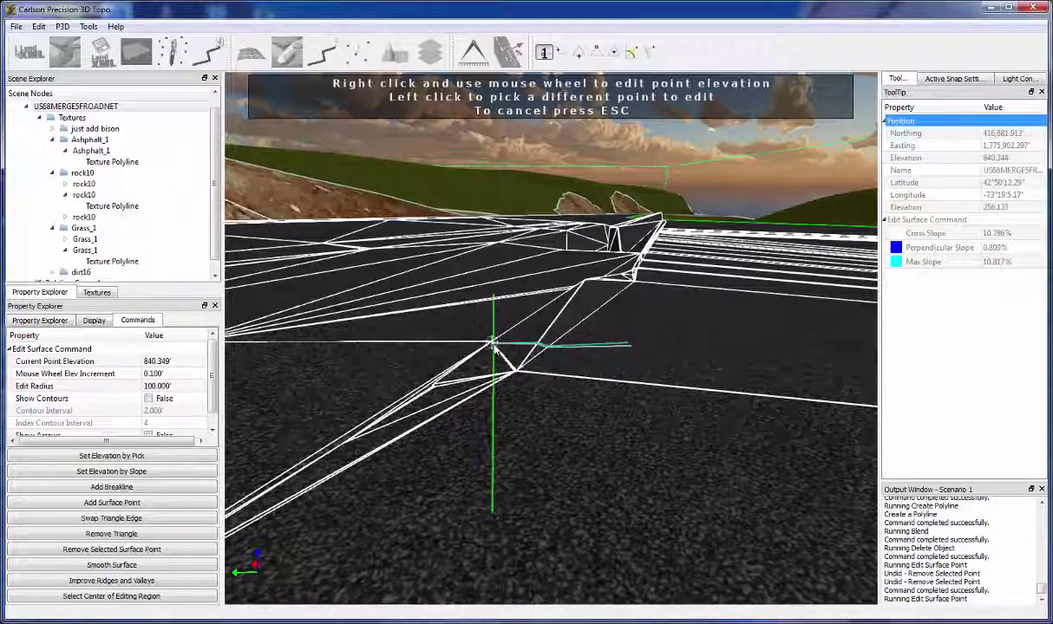
pyautogui.moveTo(342, 442); pyautogui.dragTo(290, 433, button='middle')
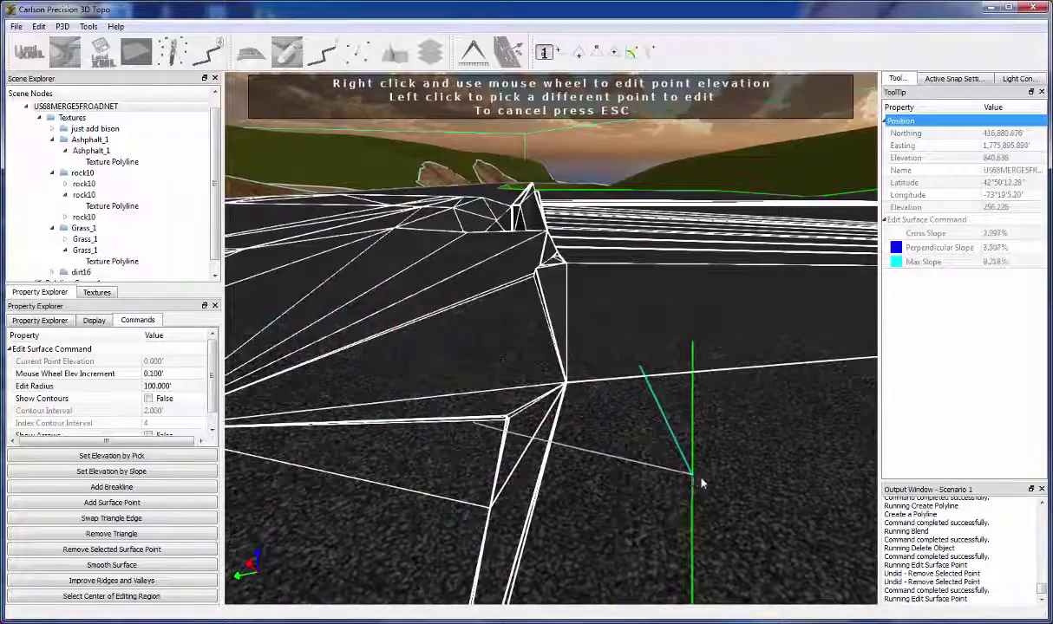
pyautogui.moveTo(701, 484)
pyautogui.mouseDown(button='middle')
pyautogui.moveTo(804, 500)
pyautogui.moveTo(776, 364)
pyautogui.mouseUp(button='middle')
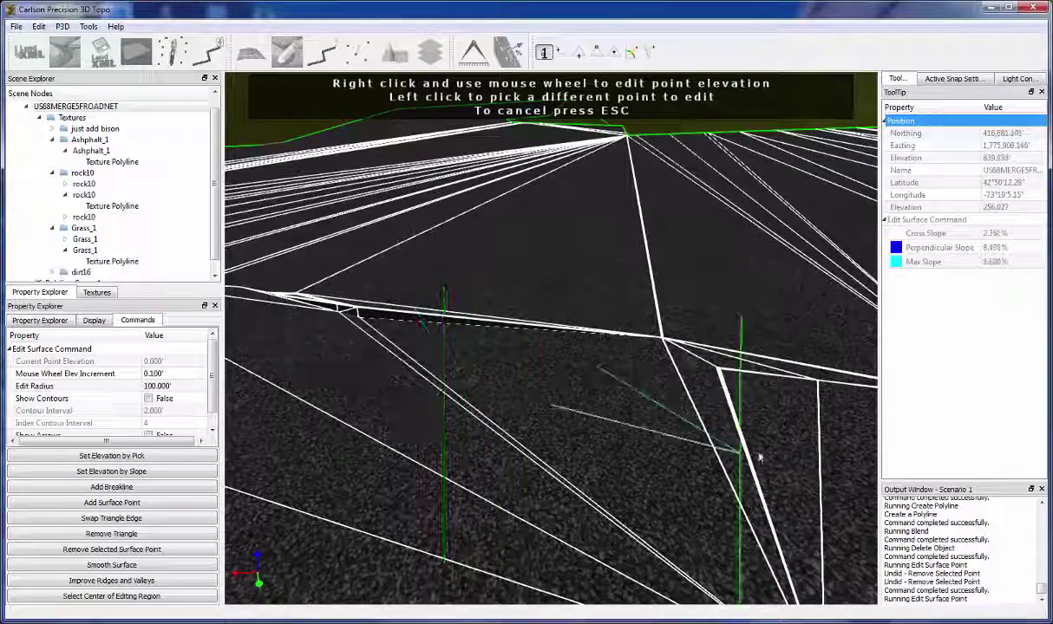
pyautogui.scroll(-3, 611, 428)
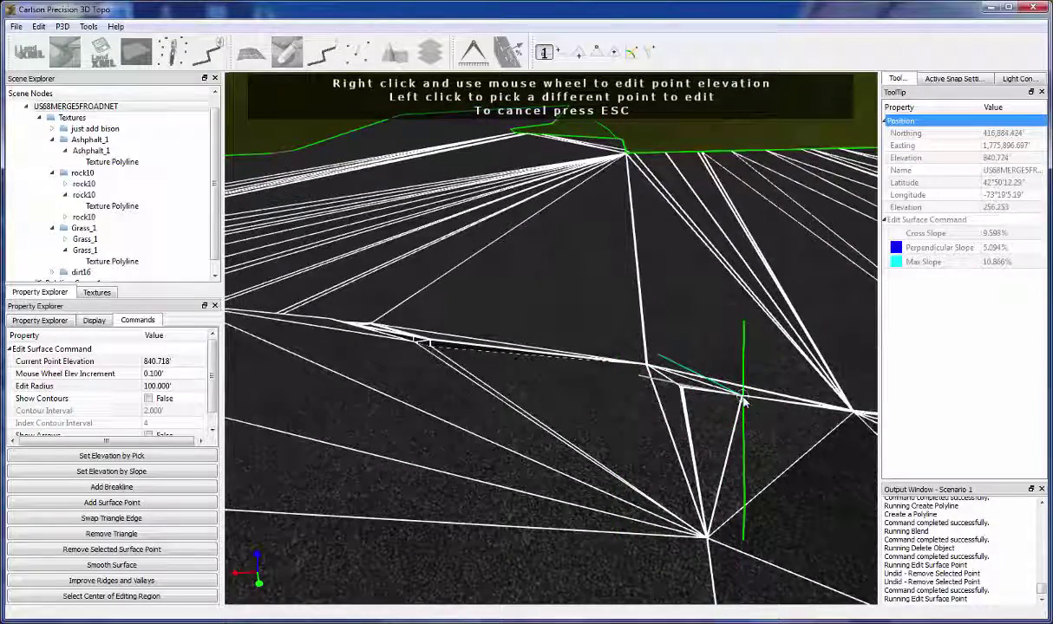
pyautogui.click(741, 400)
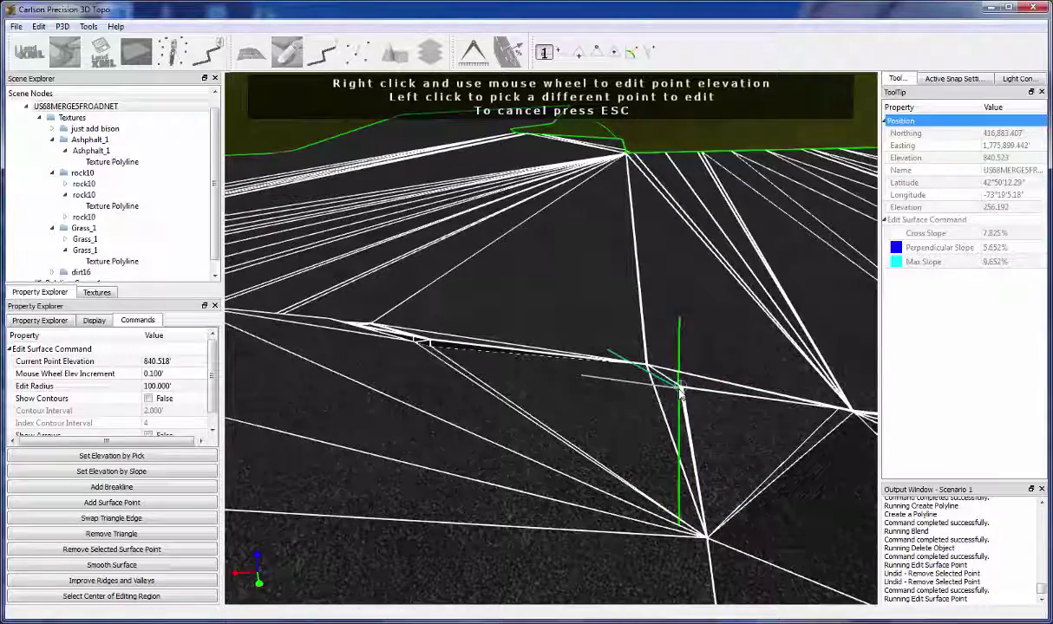
pyautogui.scroll(3, 681, 392)
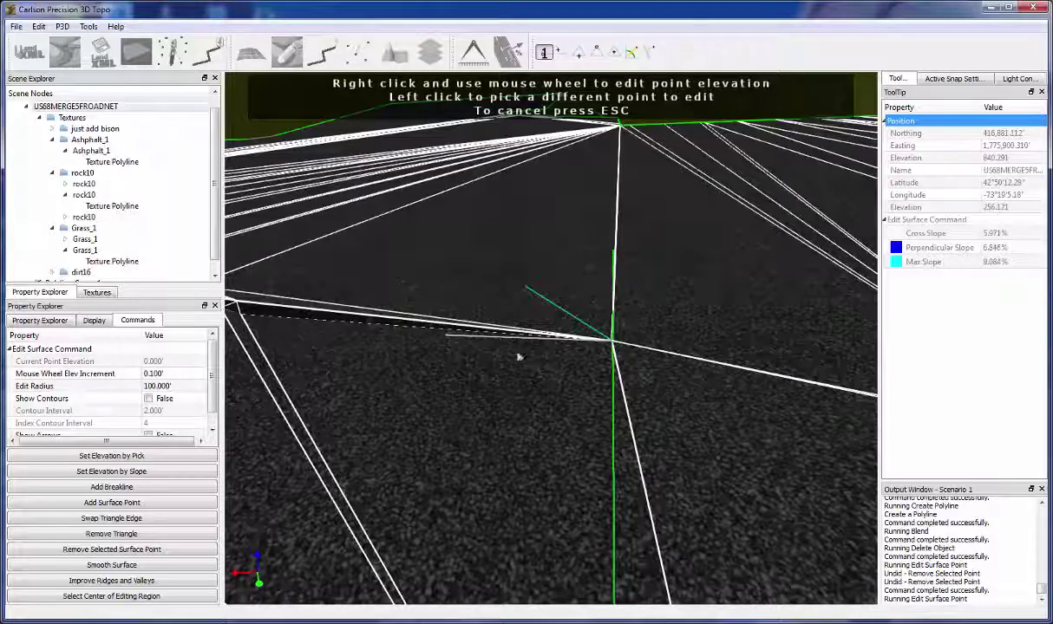
# Step: Delete the two closely spaced surface points farther along the same pavement edge
pyautogui.moveTo(384, 352); pyautogui.dragTo(447, 375, button='middle')
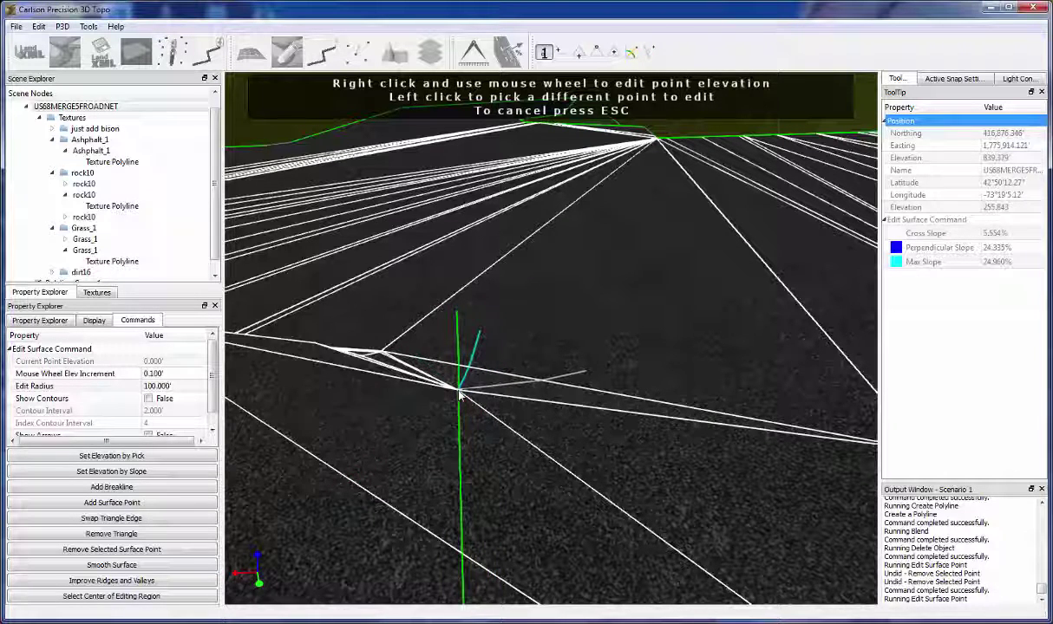
pyautogui.moveTo(356, 381); pyautogui.dragTo(464, 385, button='middle')
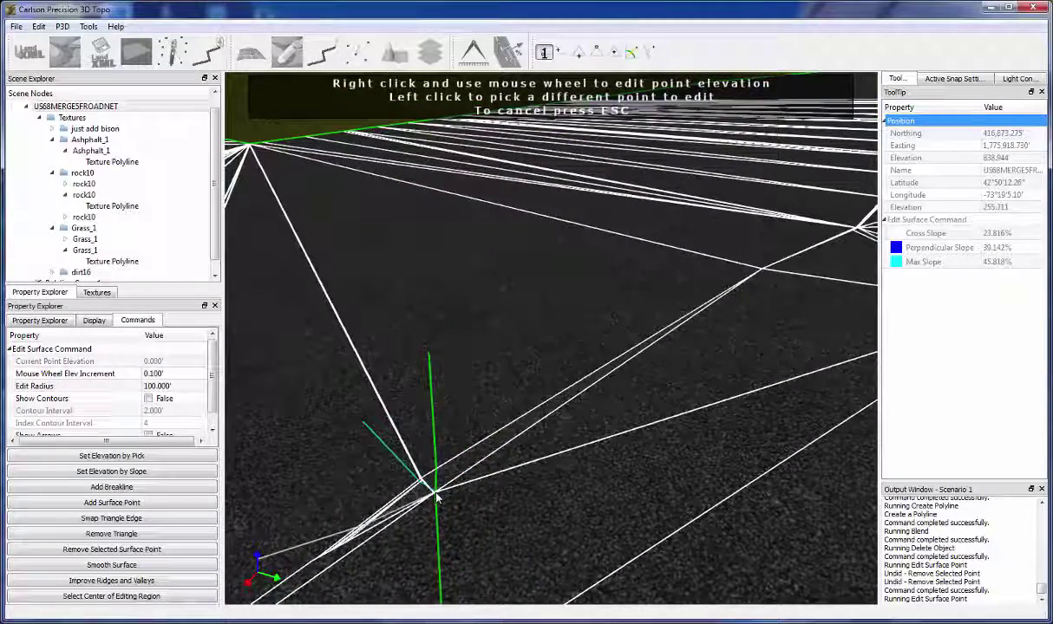
pyautogui.press('Delete')
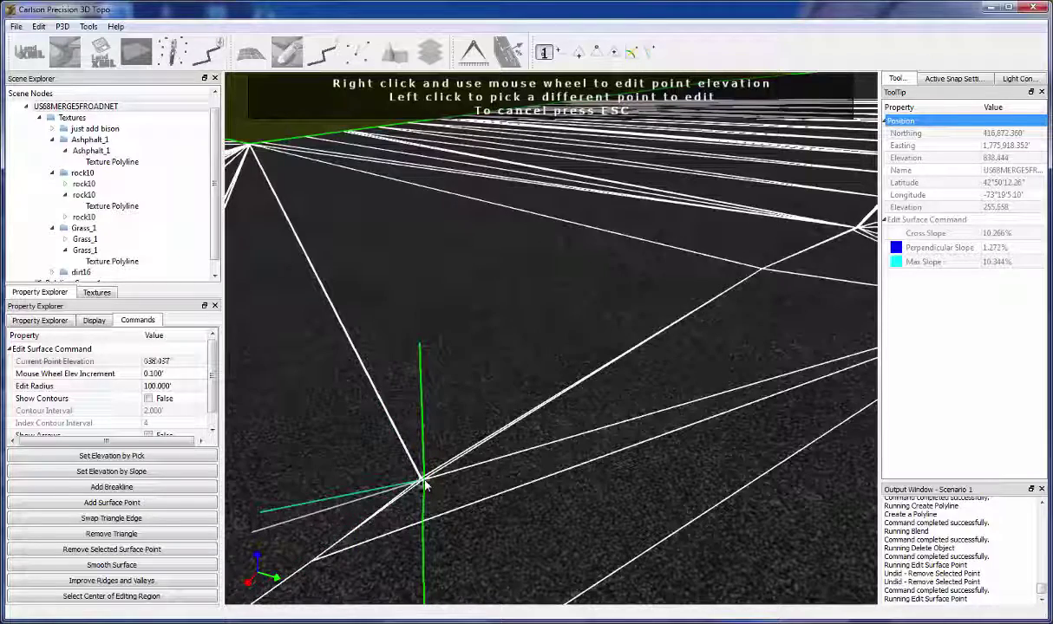
pyautogui.press('Delete')
# Step: Remove the stray raised surface points from the cluster of narrow triangles on the edge line toward the curb end
pyautogui.moveTo(586, 558); pyautogui.dragTo(592, 532, button='middle')
pyautogui.scroll(-6, 593, 532)
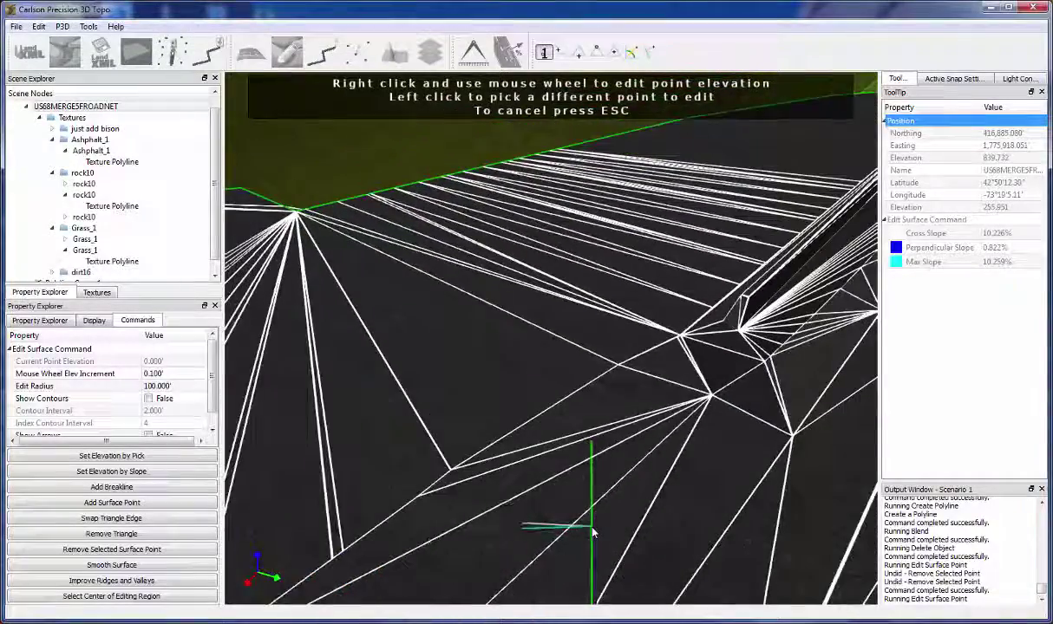
pyautogui.scroll(-1, 592, 528)
pyautogui.moveTo(473, 484); pyautogui.dragTo(693, 474, button='middle')
pyautogui.scroll(6, 697, 308)
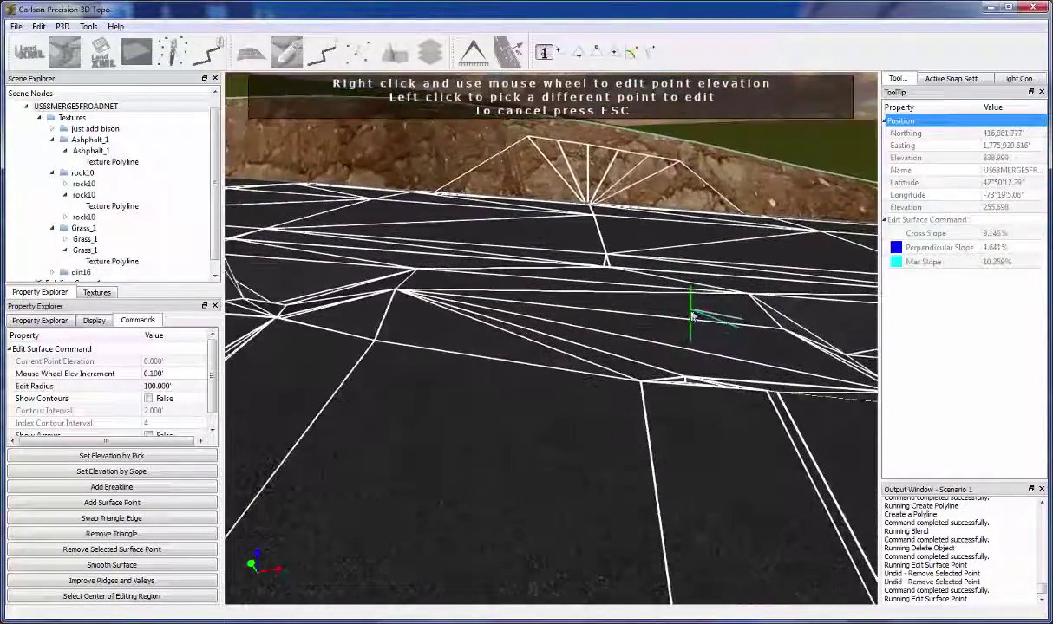
pyautogui.scroll(5, 694, 321)
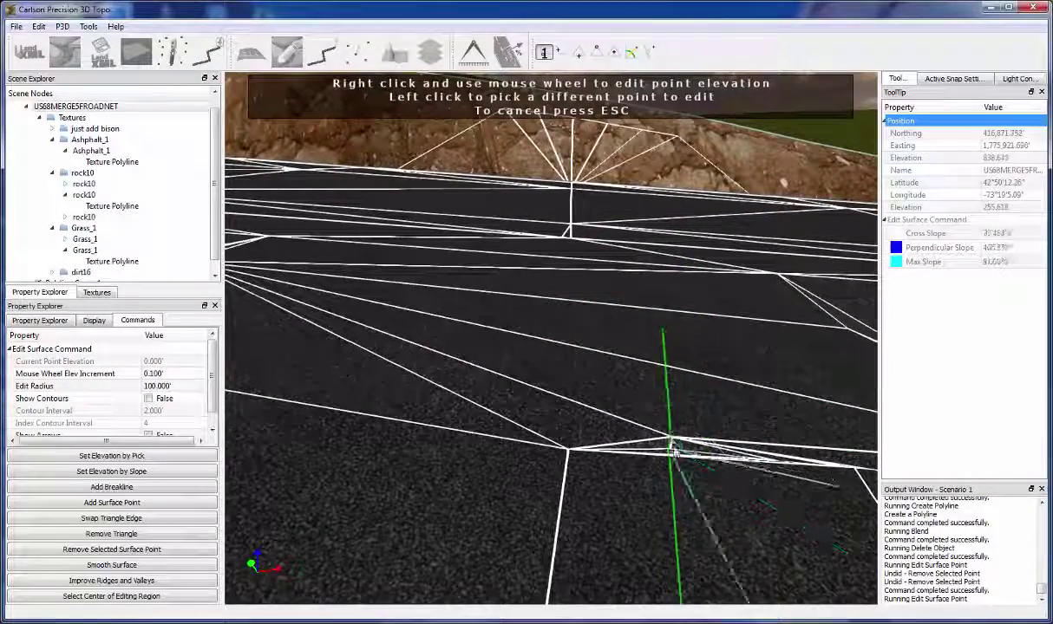
pyautogui.click(672, 447)
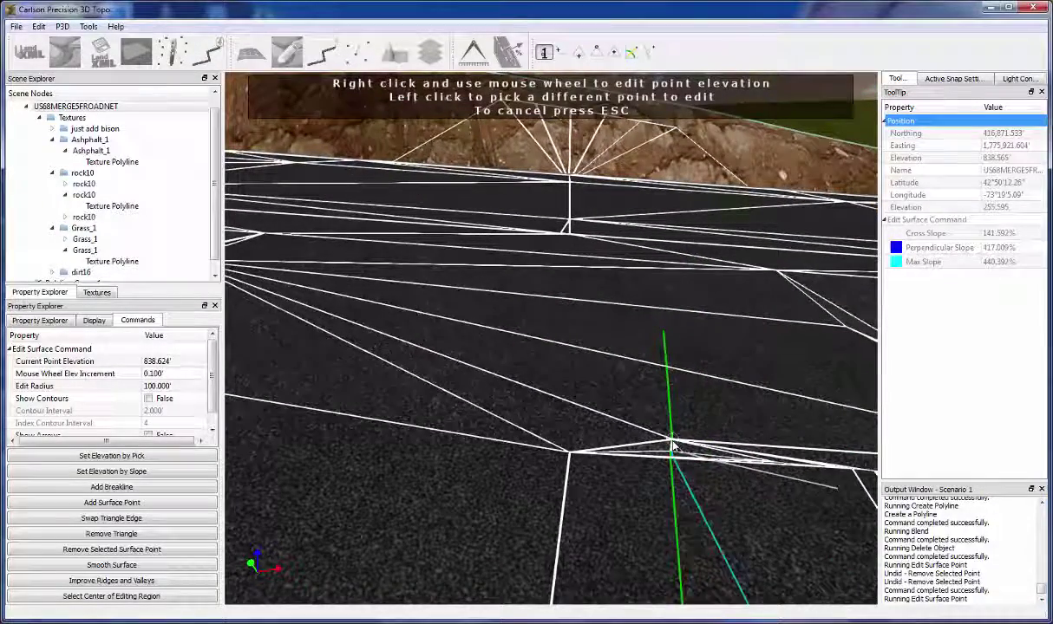
pyautogui.click(672, 447)
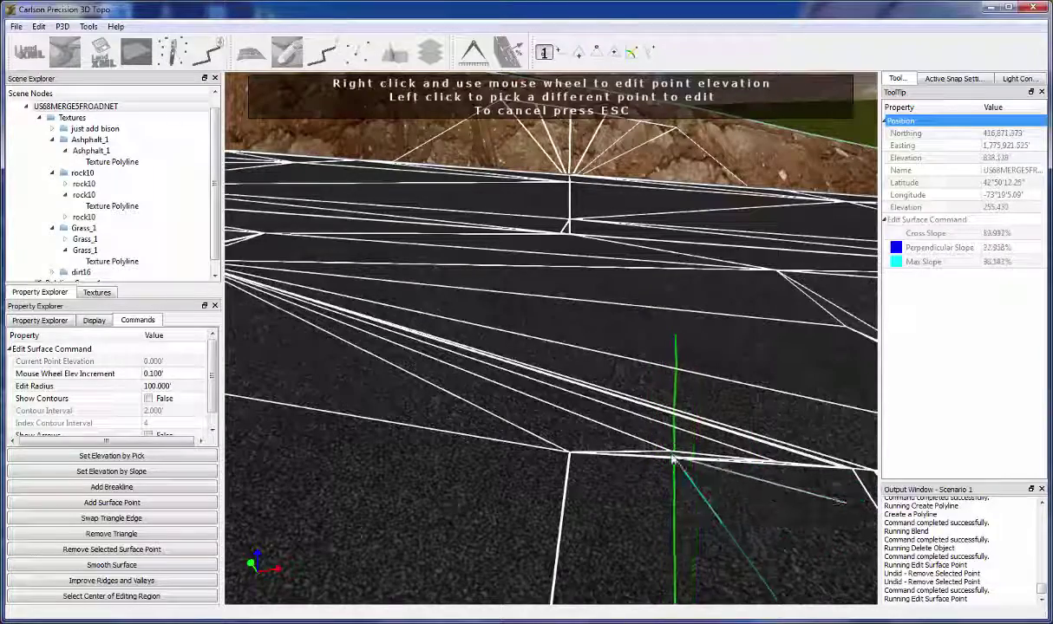
pyautogui.moveTo(672, 460)
pyautogui.mouseDown(button='middle')
pyautogui.moveTo(653, 491)
pyautogui.moveTo(701, 499)
pyautogui.moveTo(689, 460)
pyautogui.mouseUp(button='middle')
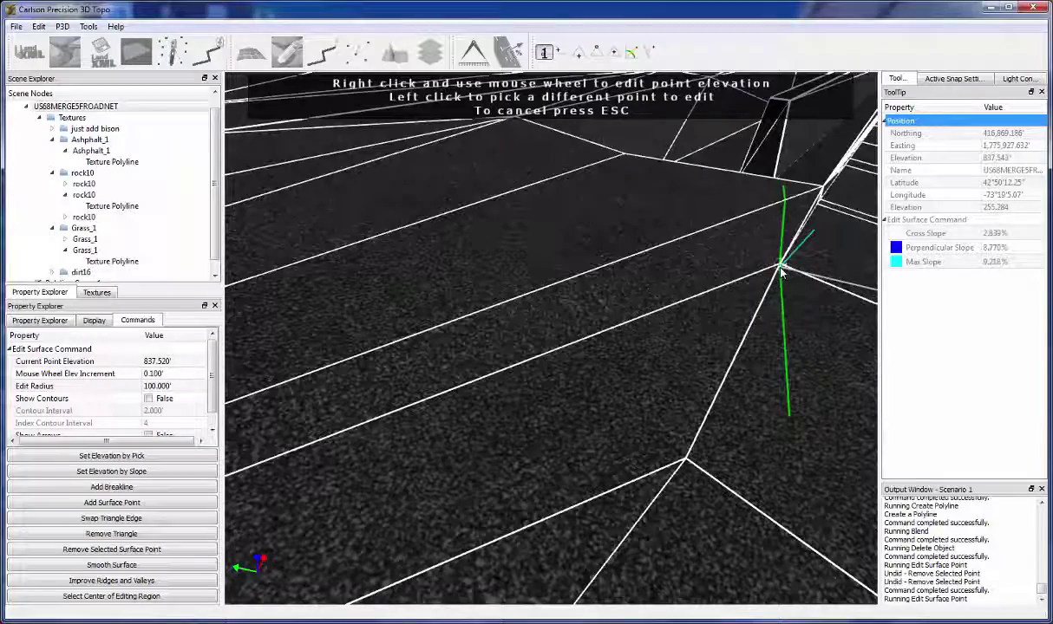
# Step: Delete the remaining intermediate surface points on the edge line leading to the raised curb's end
pyautogui.moveTo(828, 280); pyautogui.dragTo(820, 358, button='middle')
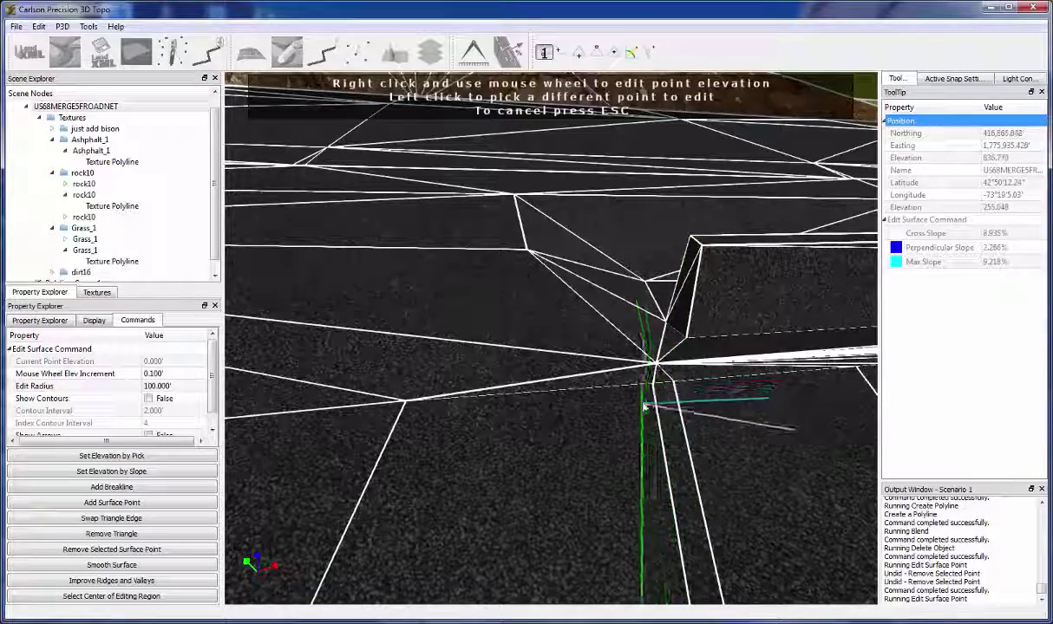
pyautogui.moveTo(663, 390); pyautogui.dragTo(772, 379, button='middle')
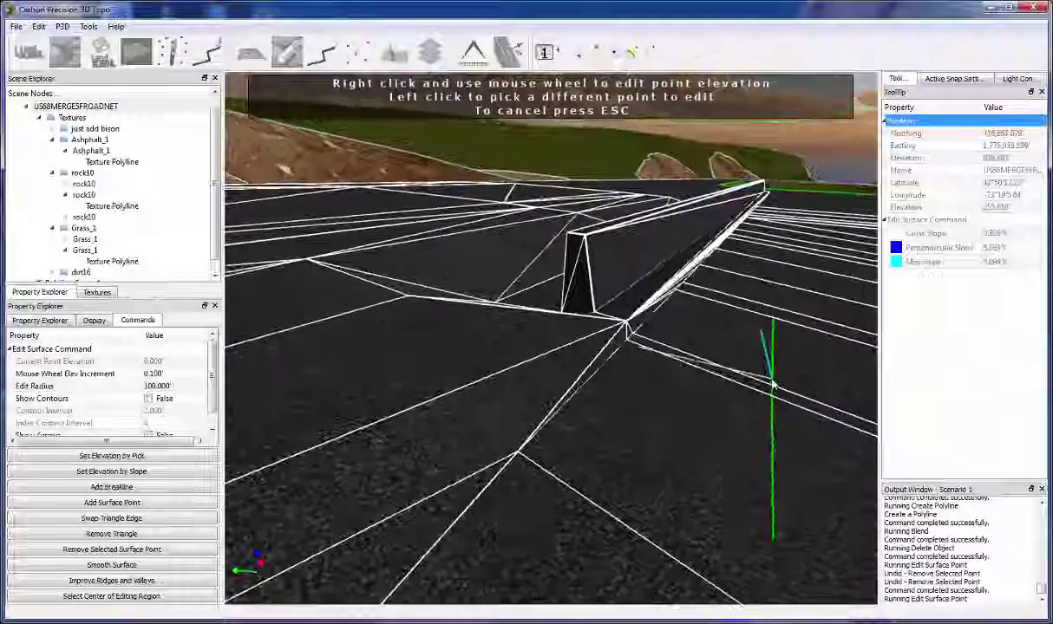
pyautogui.moveTo(577, 404); pyautogui.dragTo(405, 357, button='middle')
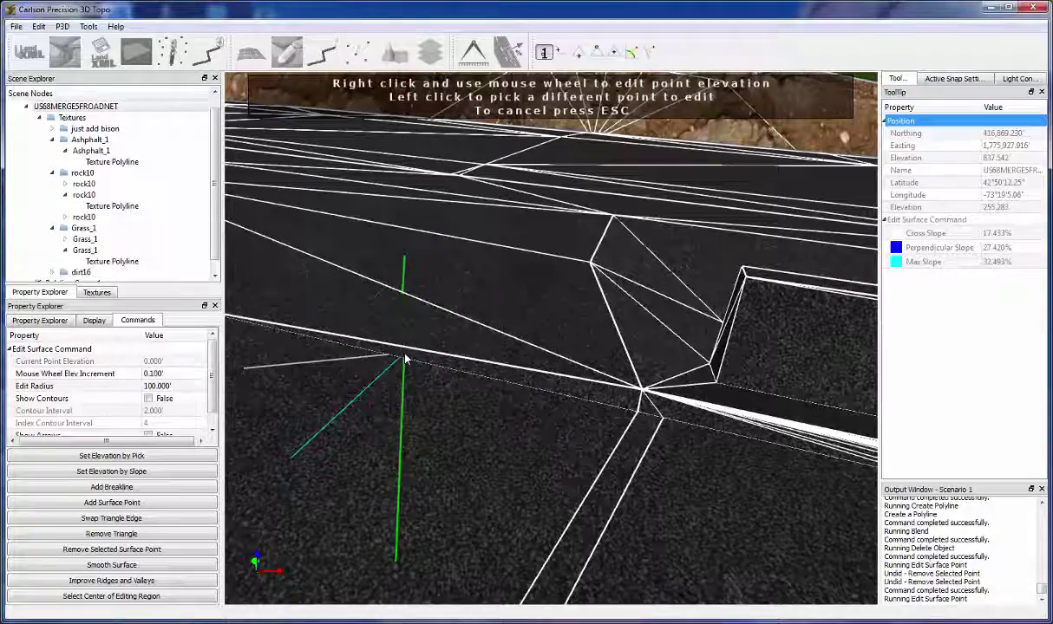
pyautogui.moveTo(404, 358); pyautogui.dragTo(534, 378, button='middle')
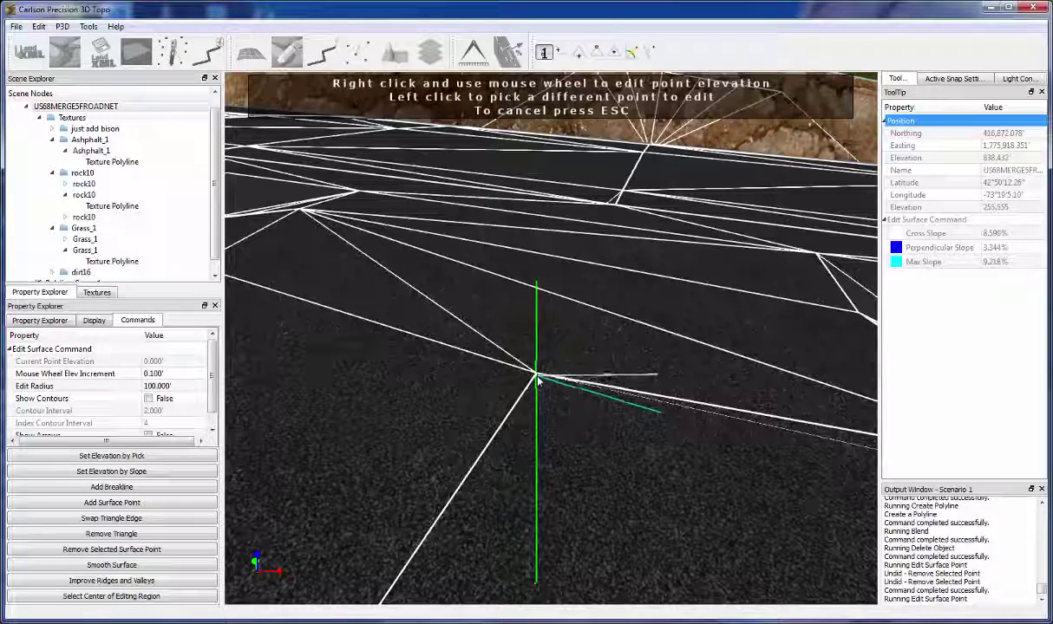
pyautogui.press('Delete')
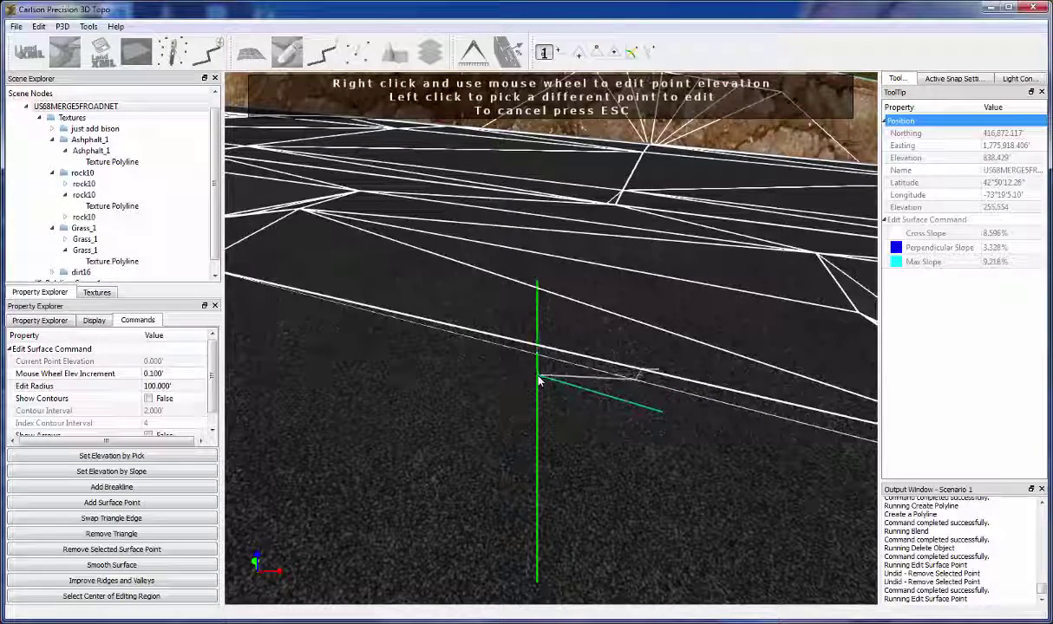
pyautogui.moveTo(549, 383)
pyautogui.mouseDown(button='middle')
pyautogui.moveTo(440, 392)
pyautogui.moveTo(542, 379)
pyautogui.mouseUp(button='middle')
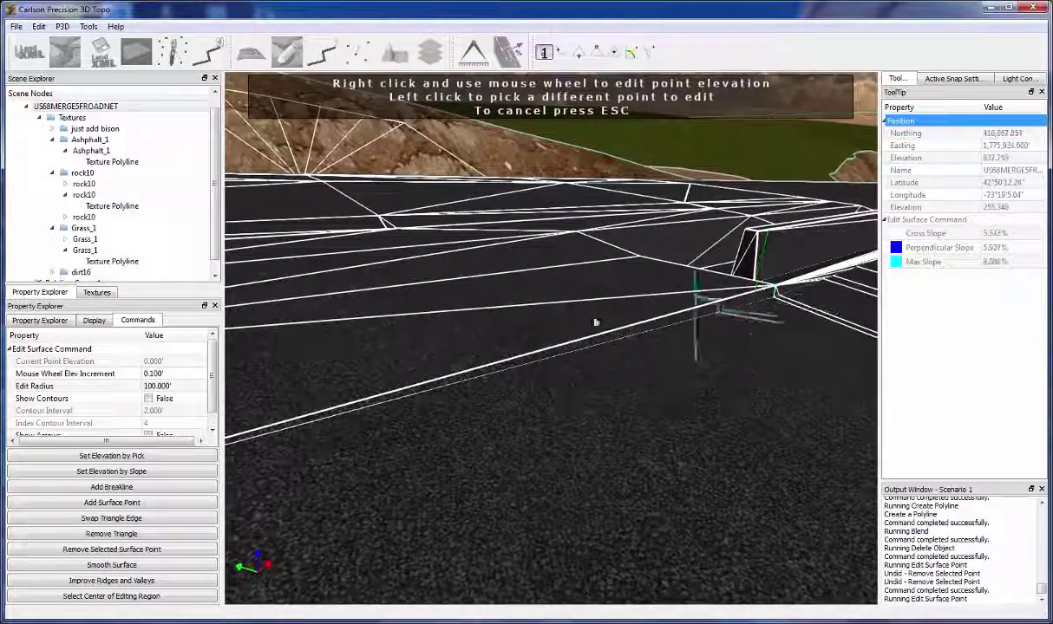
# Step: Examine the surface mesh around the raised curb ends and along the edge line between them
pyautogui.scroll(-5, 450, 439)
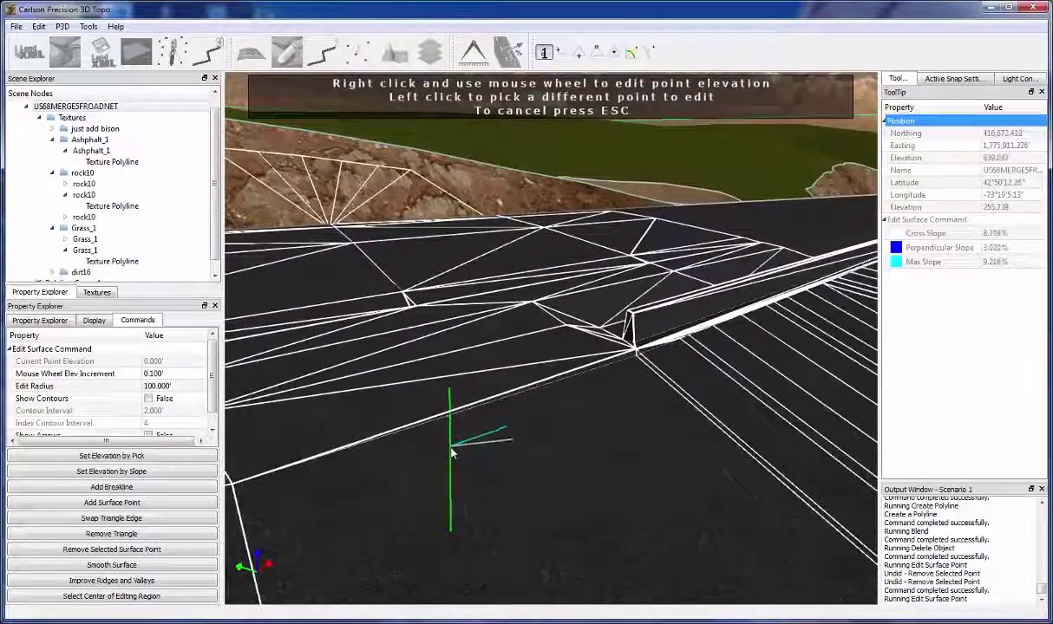
pyautogui.scroll(2, 459, 449)
pyautogui.moveTo(462, 449); pyautogui.dragTo(499, 457, button='middle')
pyautogui.scroll(5, 793, 329)
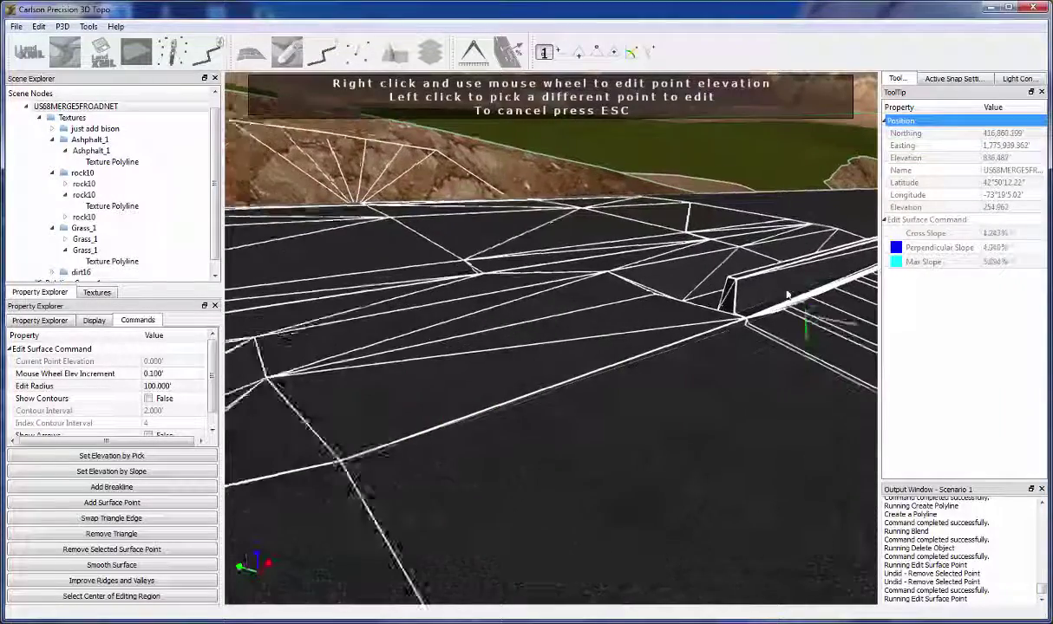
pyautogui.scroll(2, 757, 322)
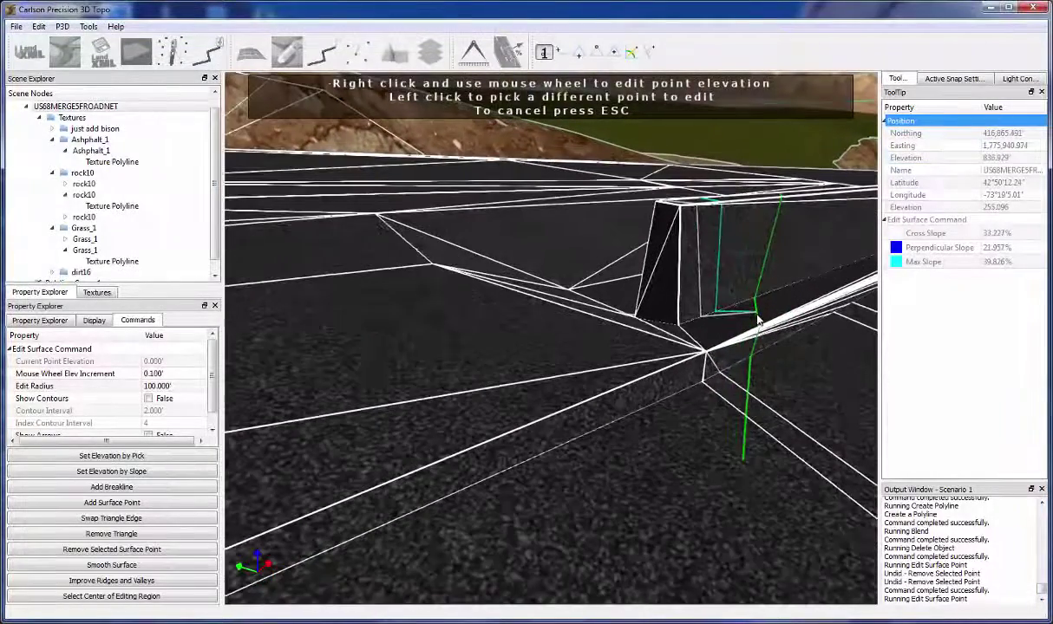
pyautogui.scroll(-4, 581, 449)
pyautogui.scroll(-5, 581, 445)
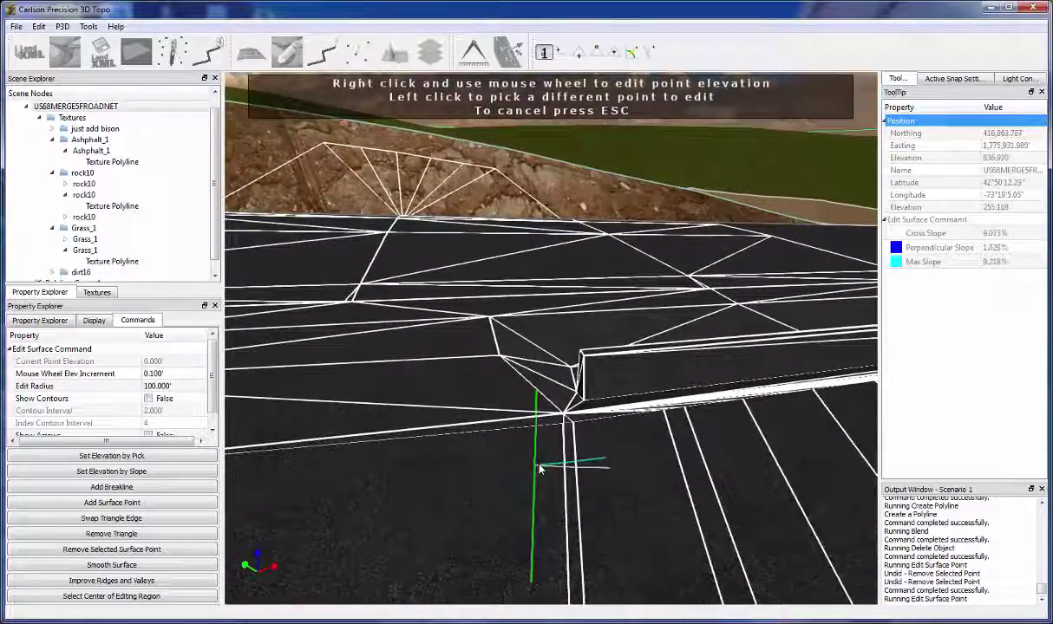
pyautogui.moveTo(538, 467); pyautogui.dragTo(595, 465, button='middle')
pyautogui.moveTo(551, 405); pyautogui.dragTo(570, 305, button='middle')
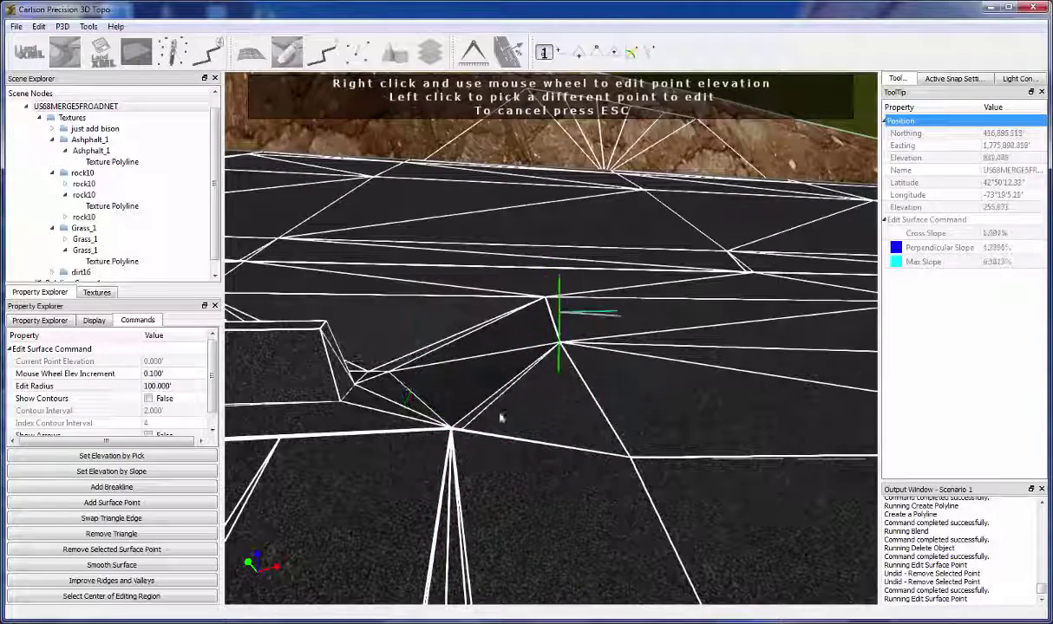
# Step: Try to set the remaining edge point's elevation by slope using two picked pavement points, and undo the elevation change
pyautogui.moveTo(724, 450)
pyautogui.mouseDown(button='middle')
pyautogui.moveTo(742, 404)
pyautogui.moveTo(623, 400)
pyautogui.moveTo(729, 441)
pyautogui.moveTo(646, 466)
pyautogui.moveTo(751, 482)
pyautogui.moveTo(750, 468)
pyautogui.moveTo(708, 442)
pyautogui.mouseUp(button='middle')
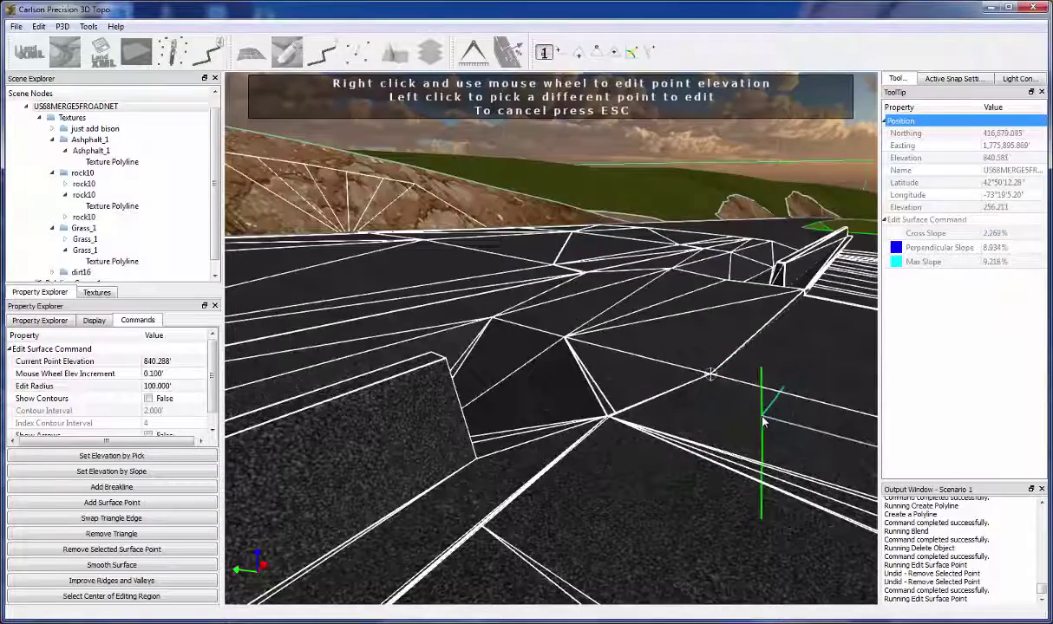
pyautogui.moveTo(763, 421)
pyautogui.mouseDown(button='middle')
pyautogui.moveTo(719, 440)
pyautogui.moveTo(727, 435)
pyautogui.mouseUp(button='middle')
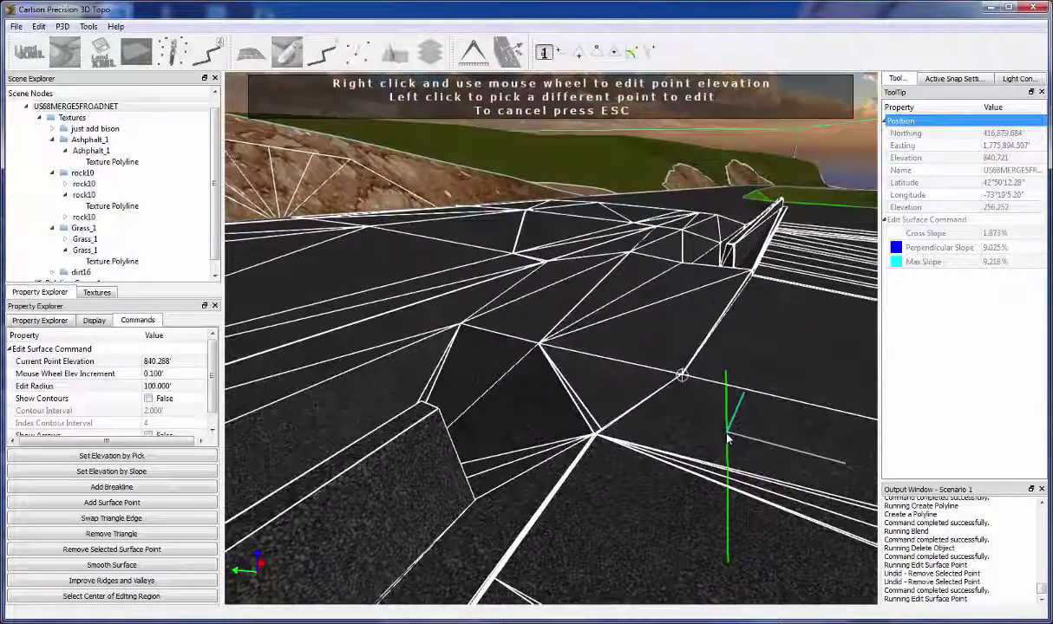
pyautogui.click(103, 472)
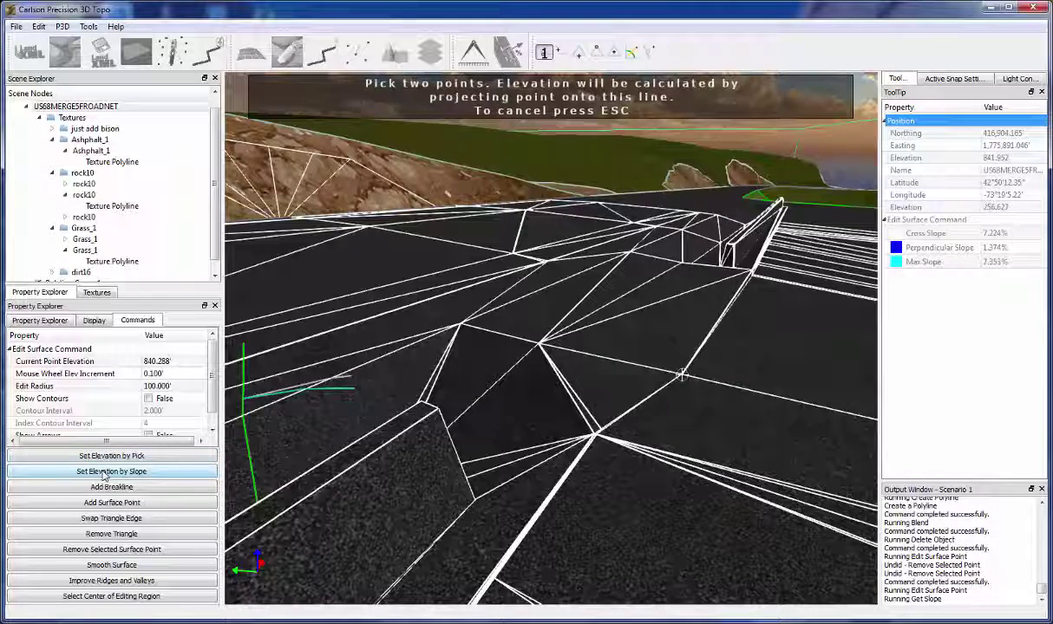
pyautogui.click(675, 310)
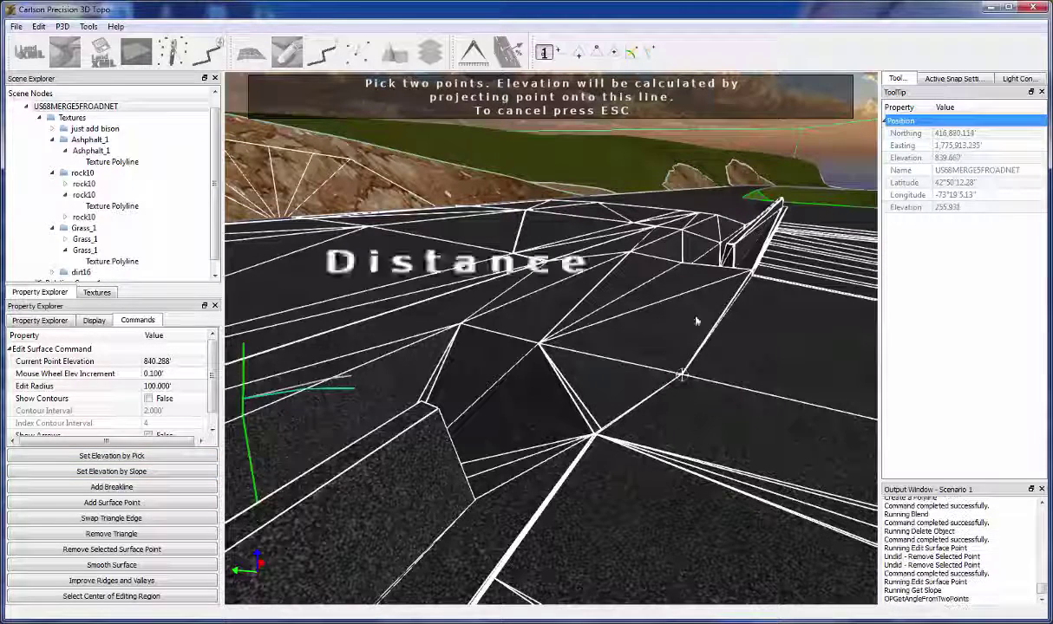
pyautogui.click(800, 347)
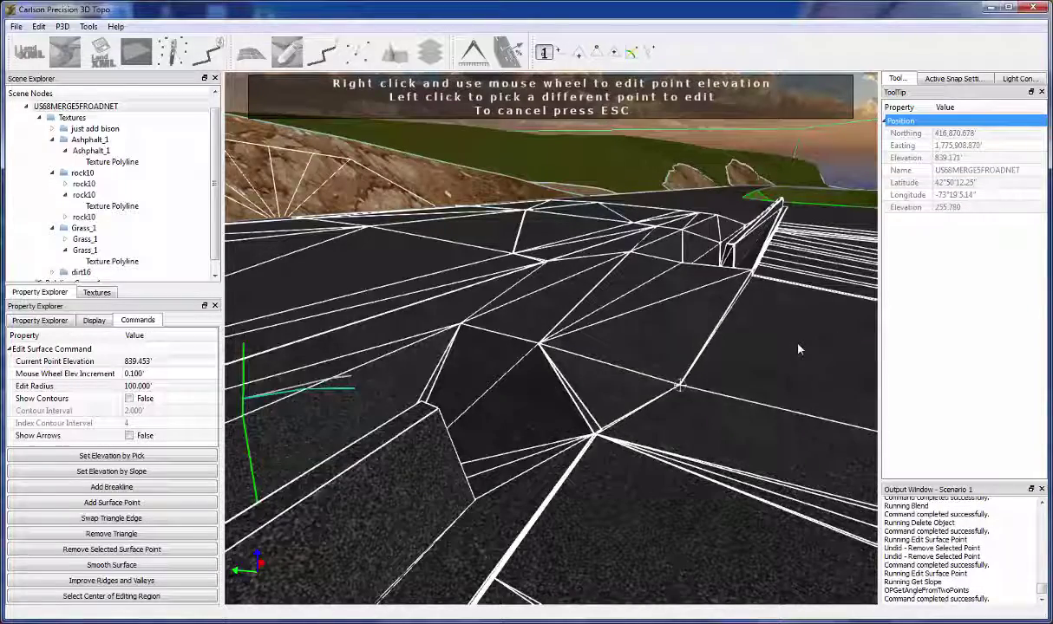
pyautogui.scroll(3, 672, 415)
pyautogui.moveTo(675, 413); pyautogui.dragTo(612, 431, button='middle')
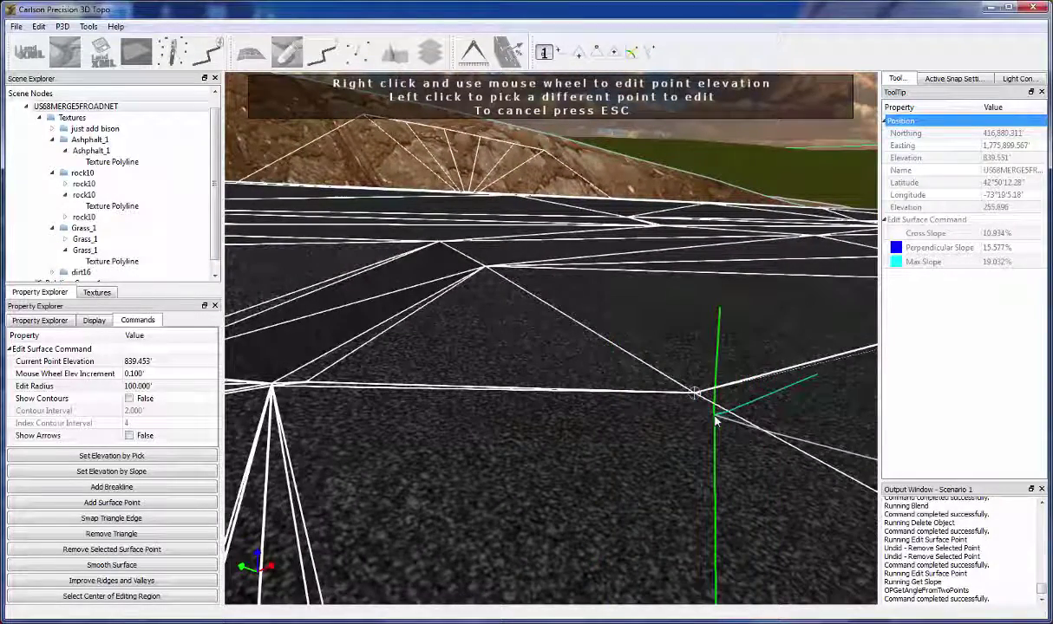
pyautogui.hotkey('ctrl', 'z')
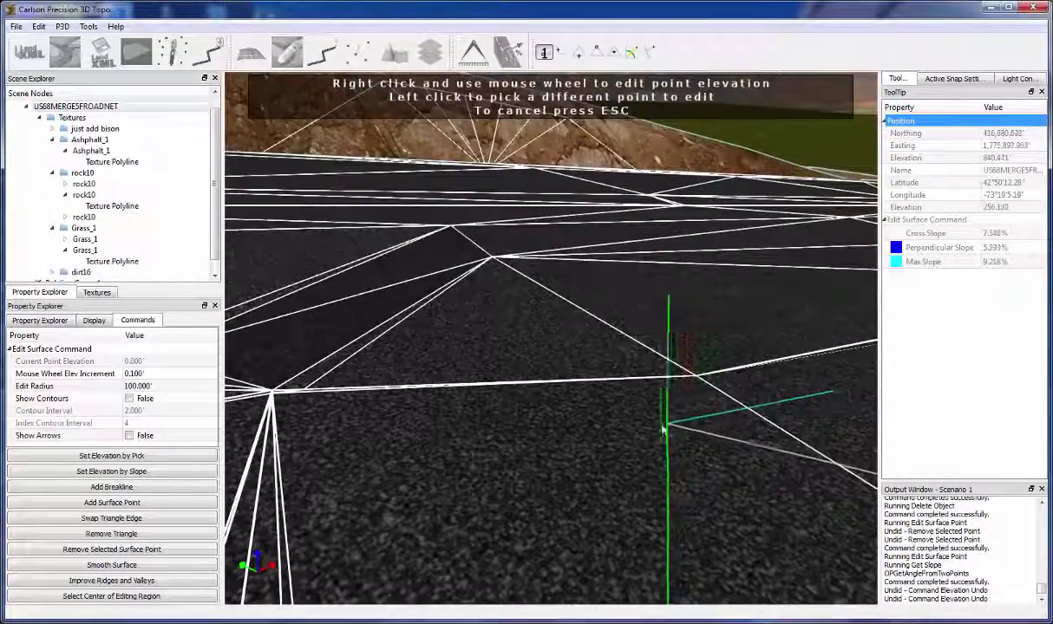
# Step: Delete the surface point midway along the edge line between the curb ends and exit surface editing
pyautogui.moveTo(691, 424); pyautogui.dragTo(704, 358, button='middle')
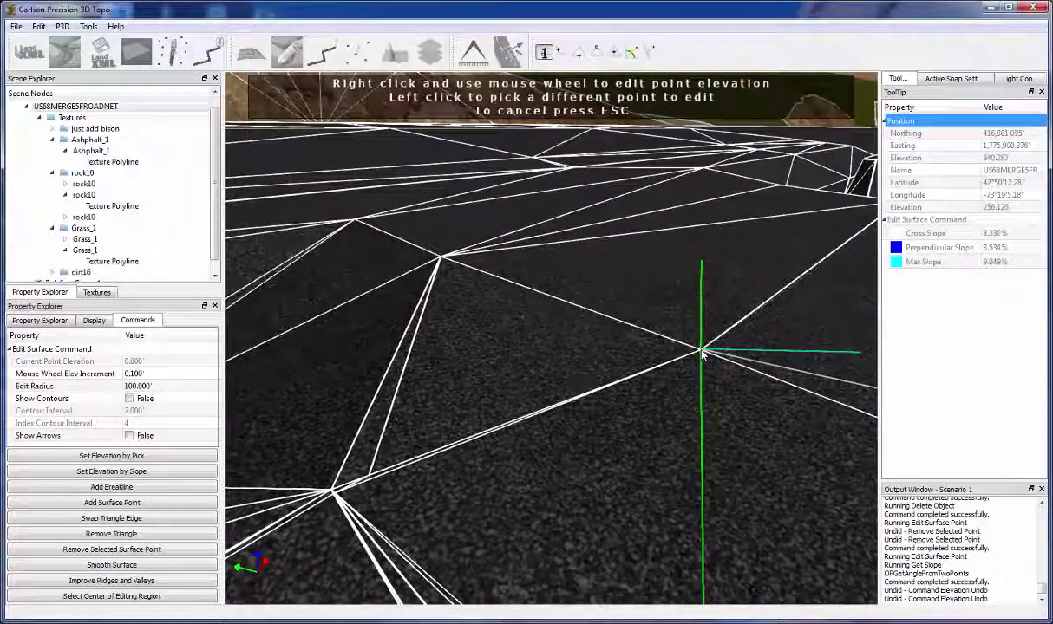
pyautogui.click(702, 352)
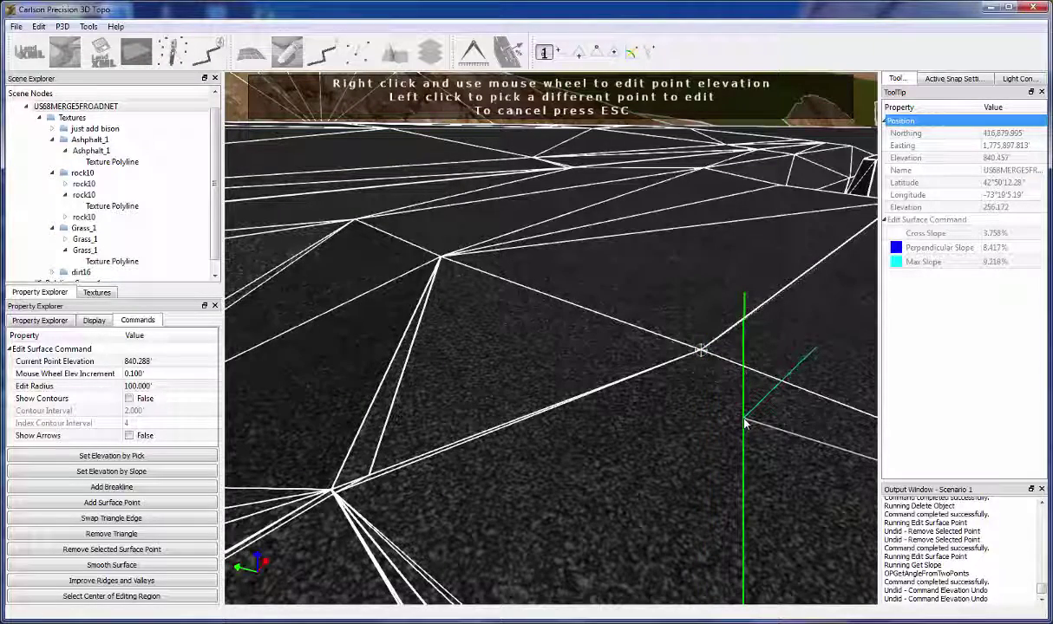
pyautogui.moveTo(744, 423); pyautogui.dragTo(619, 341, button='middle')
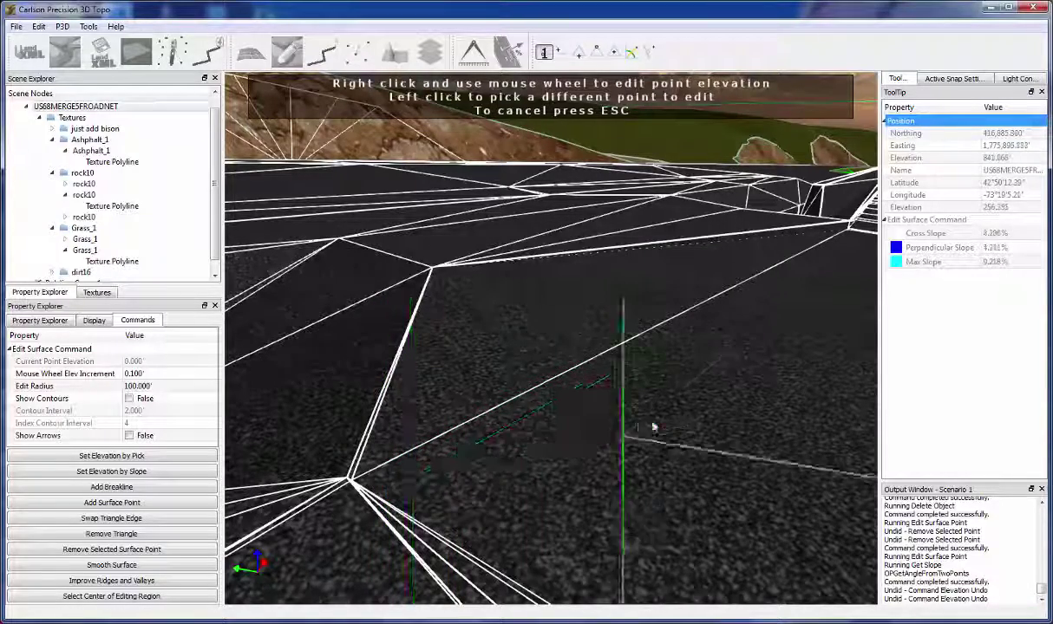
pyautogui.moveTo(738, 446); pyautogui.dragTo(521, 447, button='middle')
pyautogui.scroll(-10, 522, 448)
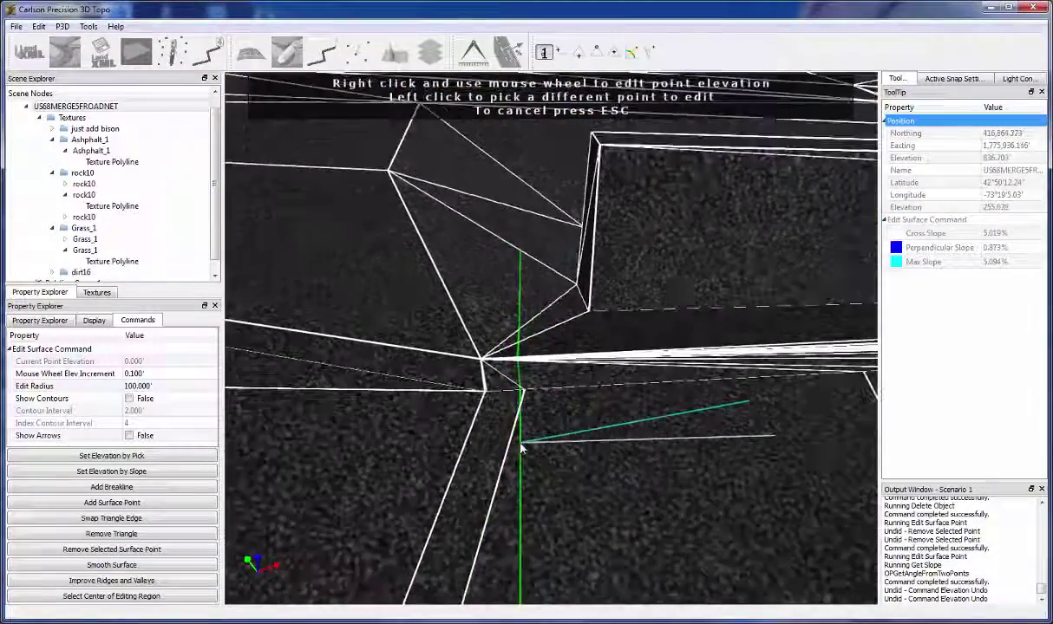
pyautogui.scroll(-10, 525, 456)
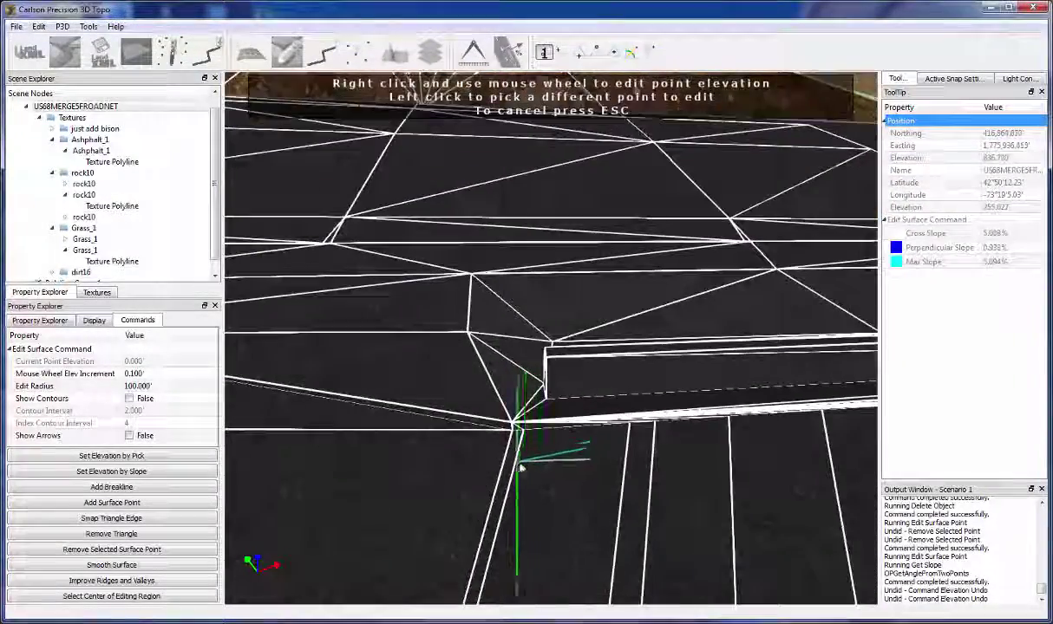
pyautogui.press('Escape')
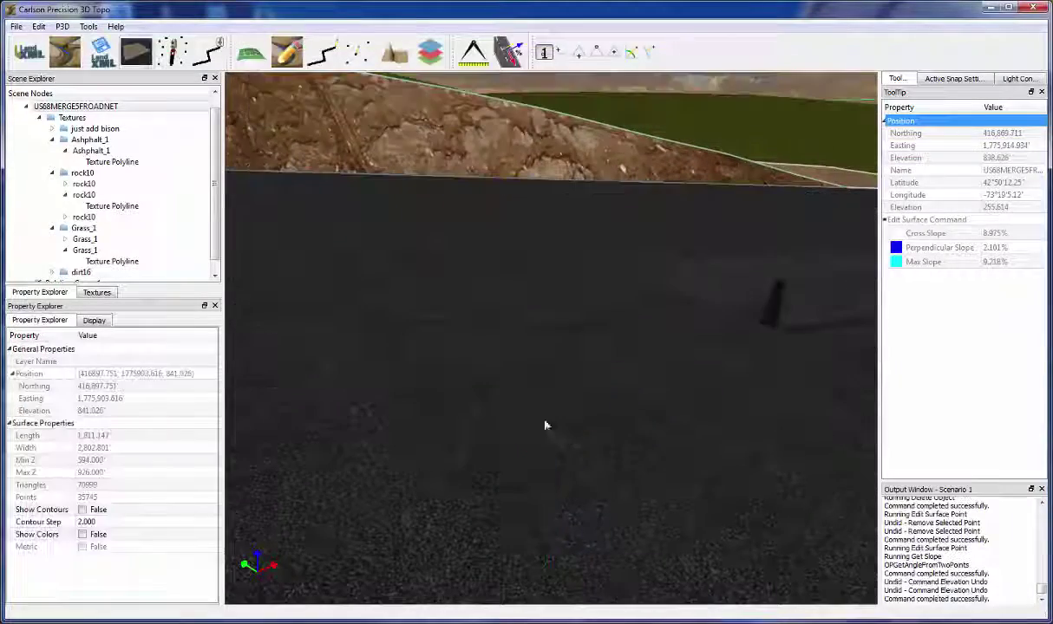
# Step: Edit the road surface again, delete the stray pavement point where the triangle edges converge near the curb gap, and exit editing
pyautogui.scroll(5, 595, 337)
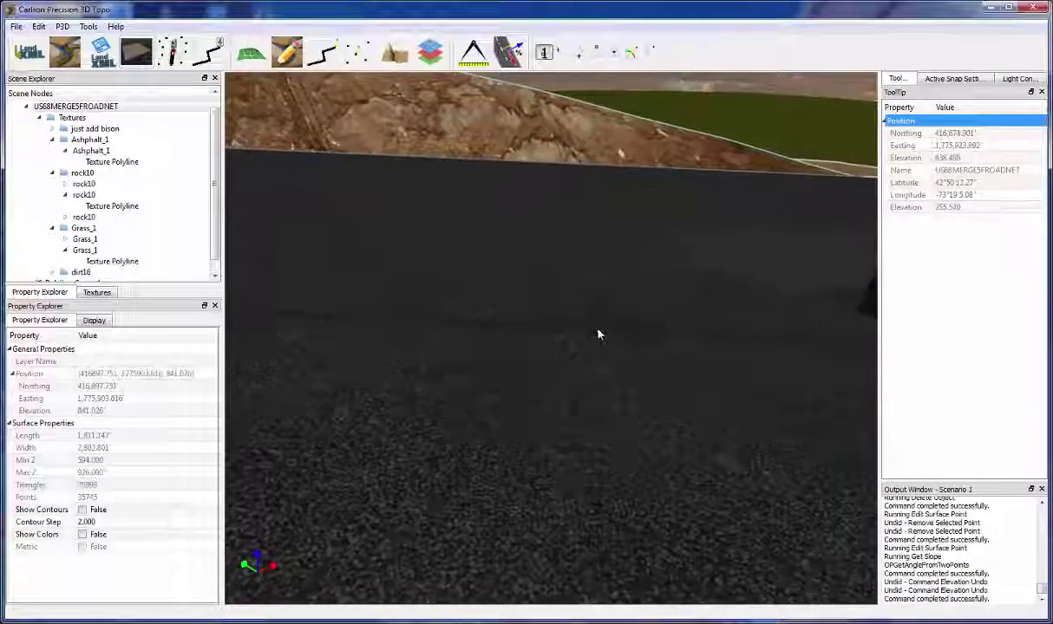
pyautogui.rightClick(600, 332)
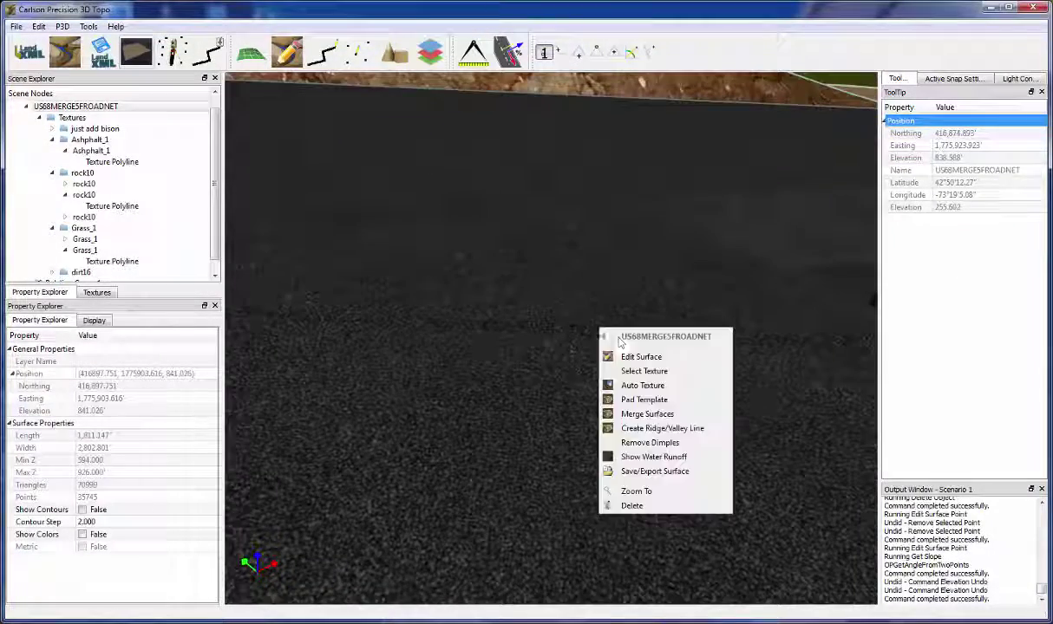
pyautogui.click(638, 357)
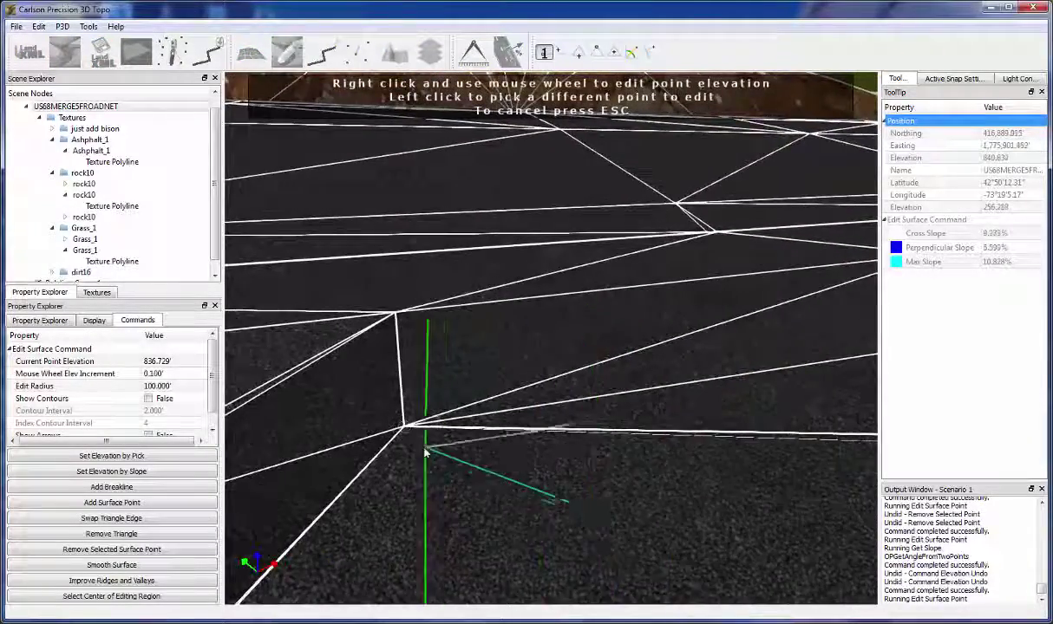
pyautogui.scroll(4, 392, 395)
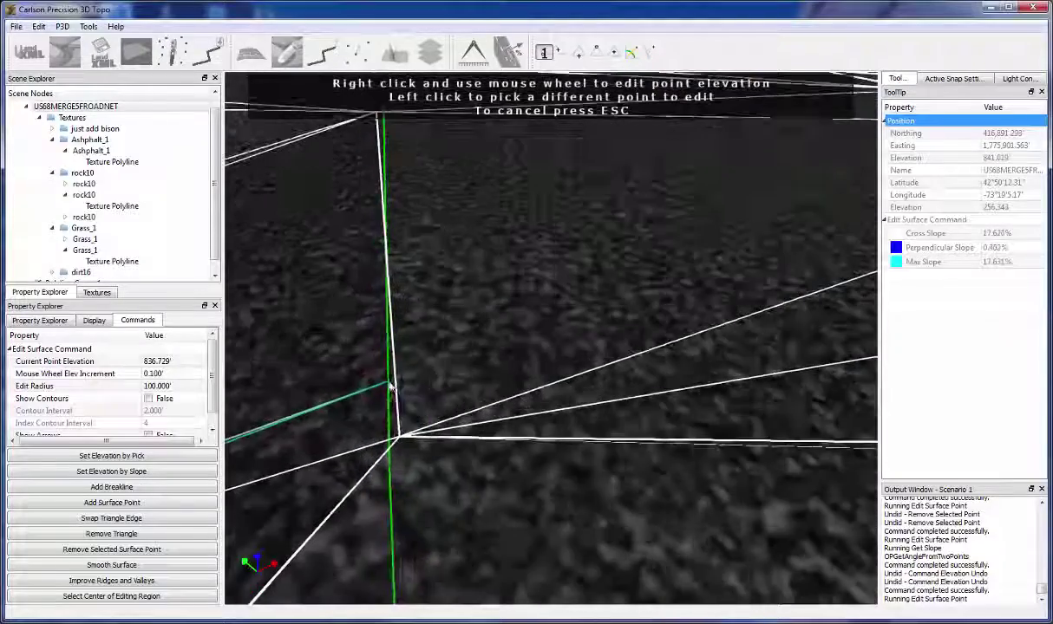
pyautogui.moveTo(440, 498); pyautogui.dragTo(535, 433, button='middle')
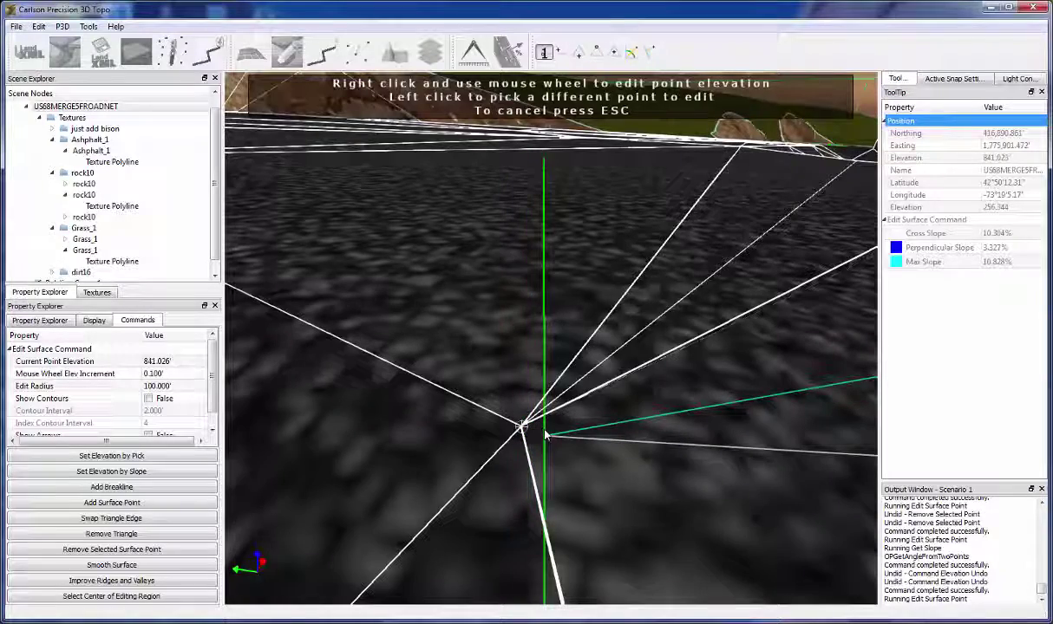
pyautogui.click(546, 436)
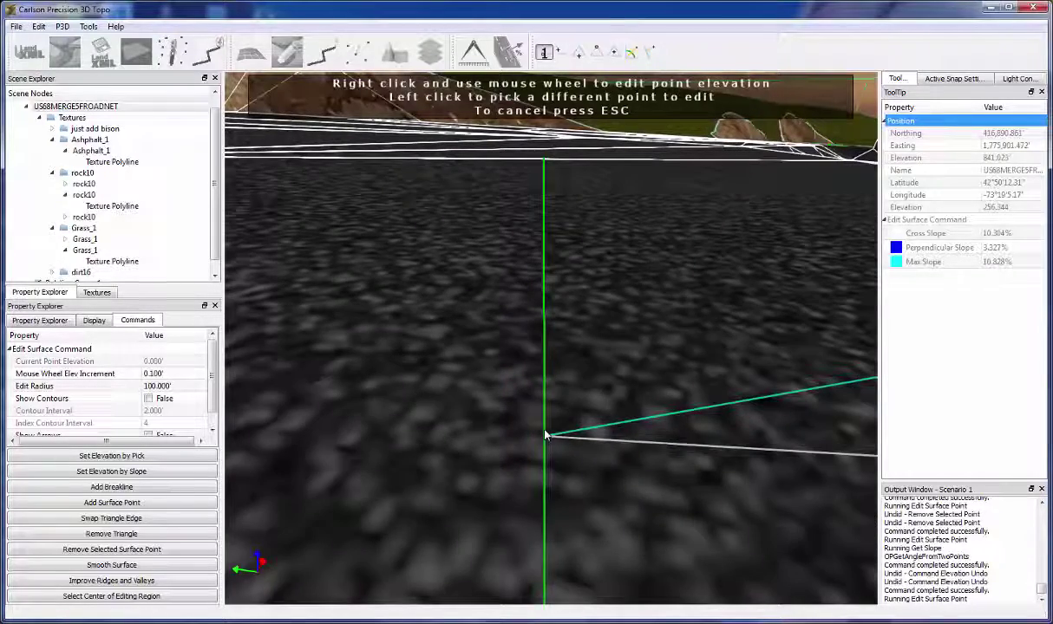
pyautogui.moveTo(661, 449)
pyautogui.mouseDown(button='middle')
pyautogui.moveTo(720, 447)
pyautogui.moveTo(583, 473)
pyautogui.moveTo(700, 390)
pyautogui.moveTo(724, 232)
pyautogui.moveTo(775, 237)
pyautogui.moveTo(717, 329)
pyautogui.moveTo(700, 293)
pyautogui.moveTo(665, 276)
pyautogui.moveTo(684, 307)
pyautogui.moveTo(629, 308)
pyautogui.moveTo(634, 365)
pyautogui.moveTo(545, 352)
pyautogui.moveTo(587, 365)
pyautogui.moveTo(541, 364)
pyautogui.moveTo(586, 370)
pyautogui.moveTo(582, 413)
pyautogui.moveTo(500, 487)
pyautogui.moveTo(628, 482)
pyautogui.moveTo(619, 472)
pyautogui.moveTo(681, 434)
pyautogui.moveTo(658, 427)
pyautogui.moveTo(676, 449)
pyautogui.mouseUp(button='middle')
pyautogui.press('Escape')
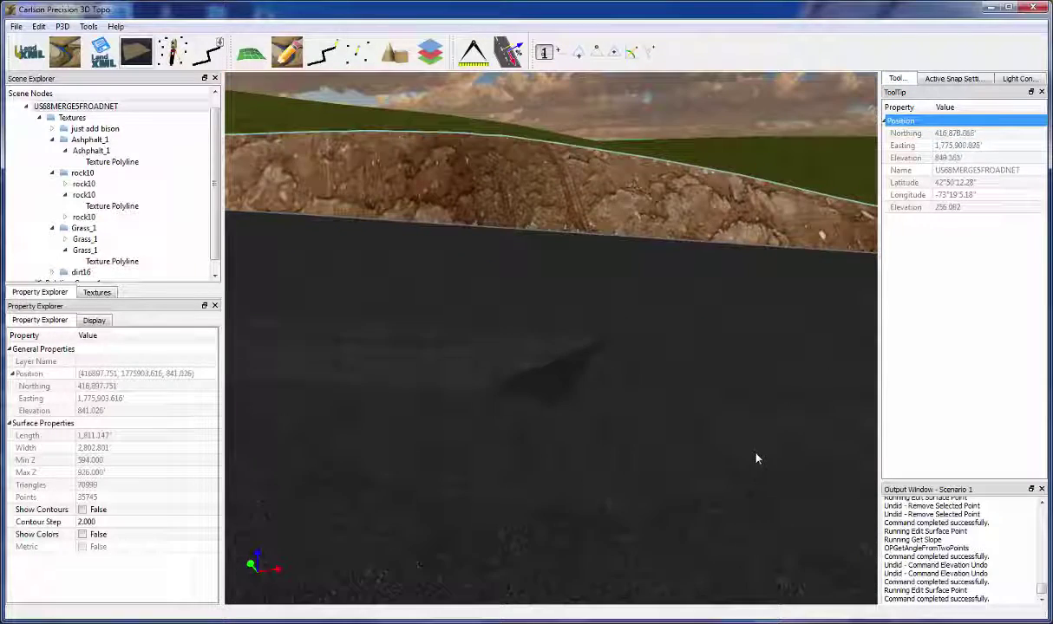
# Step: Start Auto Texture on the road surface and pick a row of points along the strip beside the curb
pyautogui.moveTo(757, 459); pyautogui.dragTo(683, 398, button='middle')
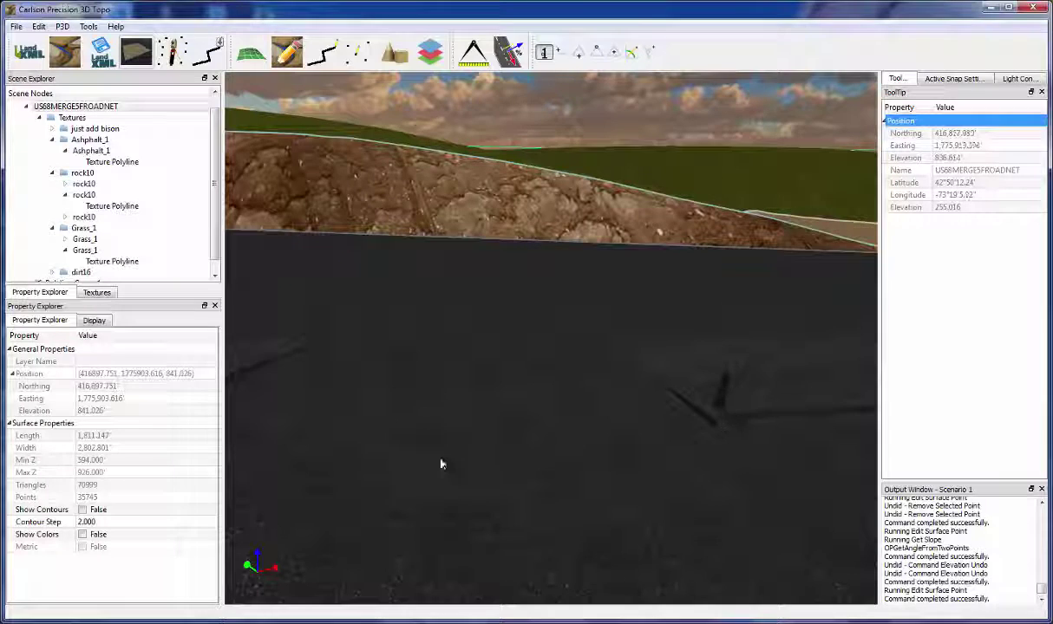
pyautogui.moveTo(440, 465); pyautogui.dragTo(580, 317, button='middle')
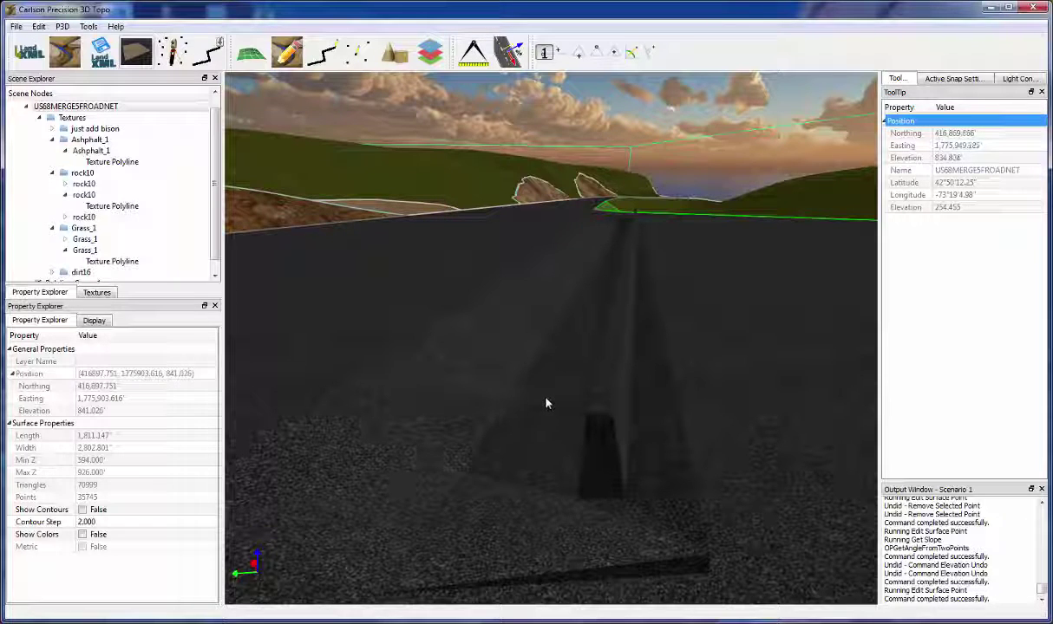
pyautogui.moveTo(535, 400); pyautogui.dragTo(437, 350, button='middle')
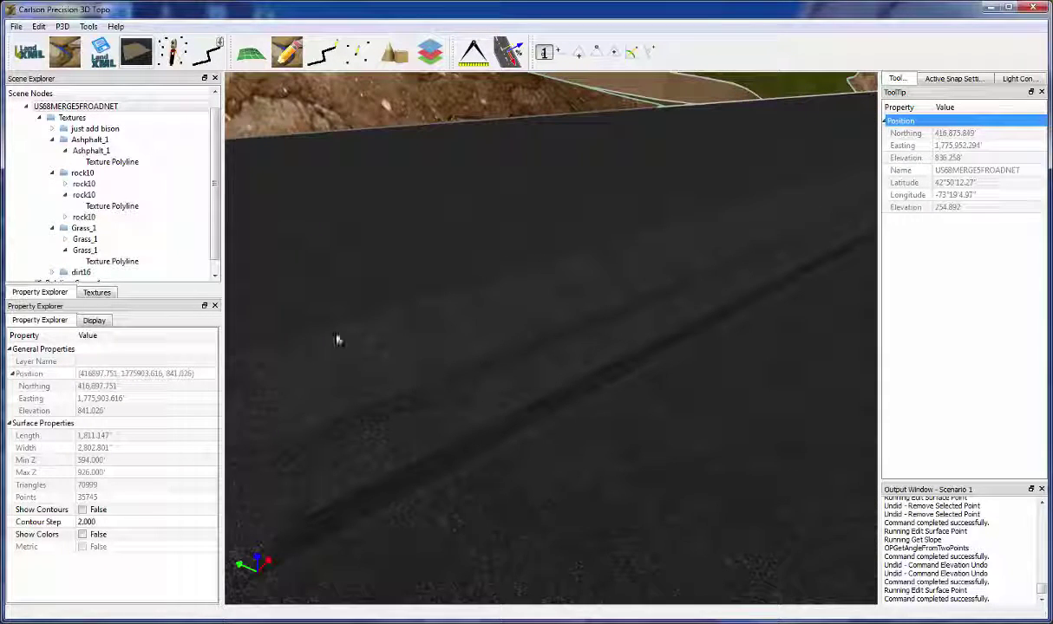
pyautogui.click(39, 119)
pyautogui.rightClick(651, 277)
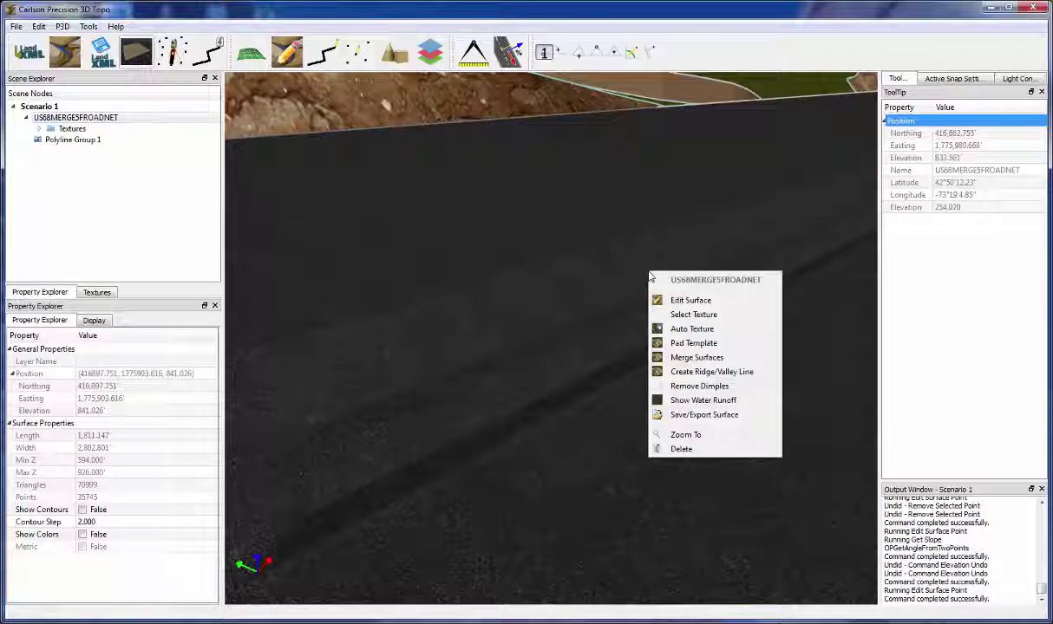
pyautogui.click(690, 330)
pyautogui.moveTo(726, 312); pyautogui.dragTo(771, 294, button='middle')
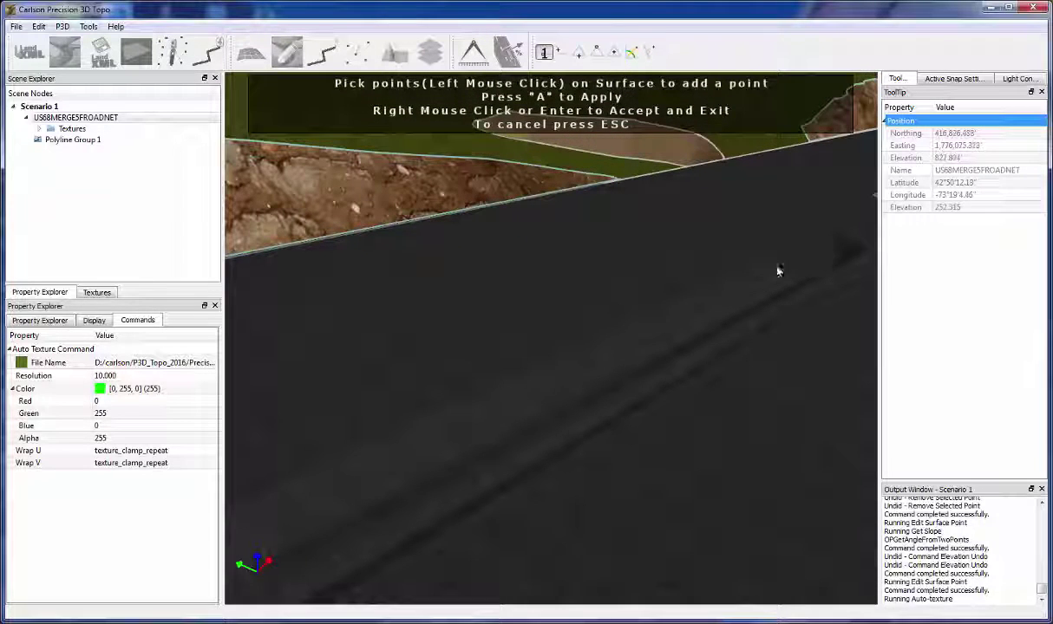
pyautogui.click(678, 316)
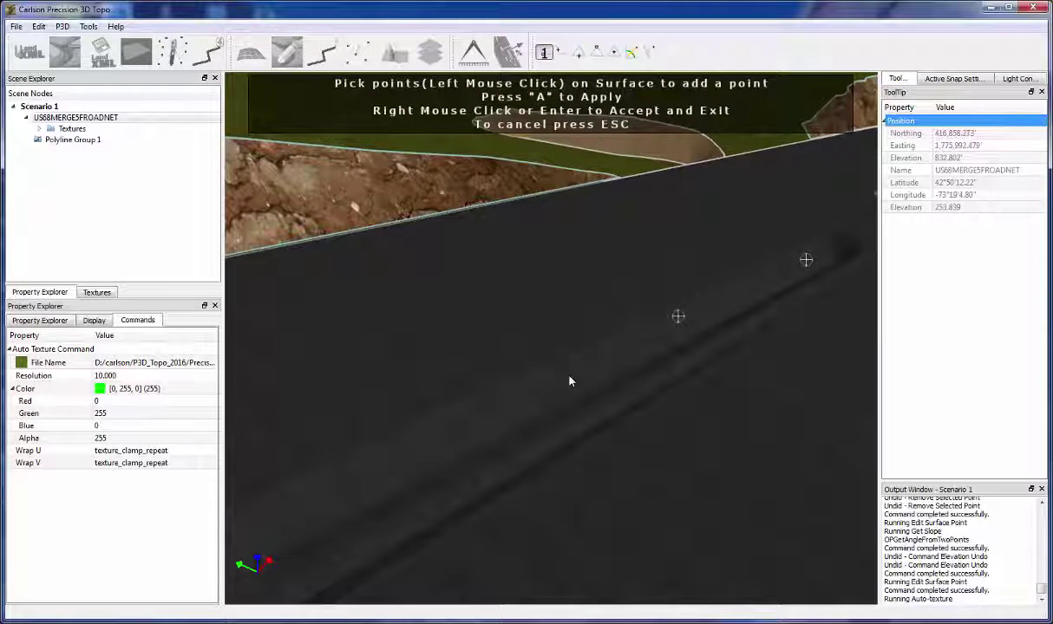
pyautogui.click(398, 455)
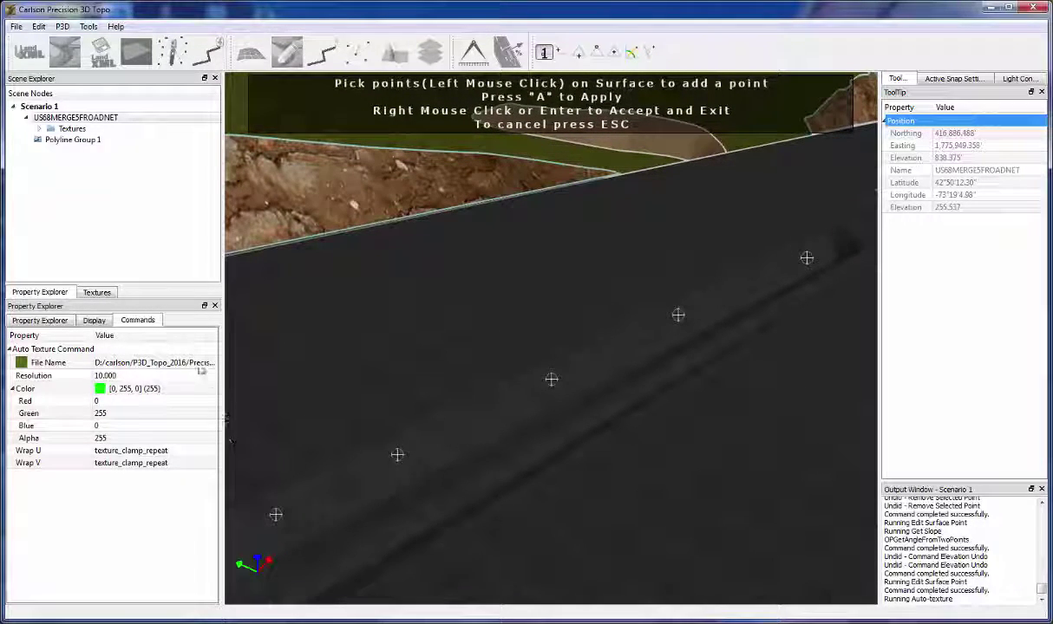
# Step: Apply the Grass_1.png texture to the picked strip beside the curb and finish the Auto Texture command
pyautogui.click(198, 366)
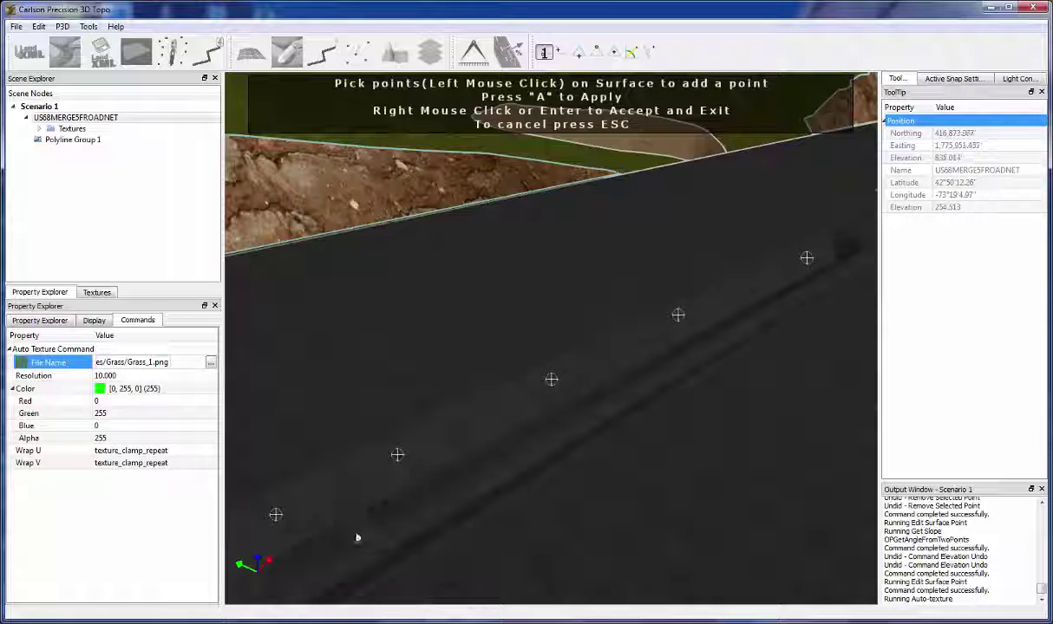
pyautogui.moveTo(357, 498); pyautogui.dragTo(387, 481, button='middle')
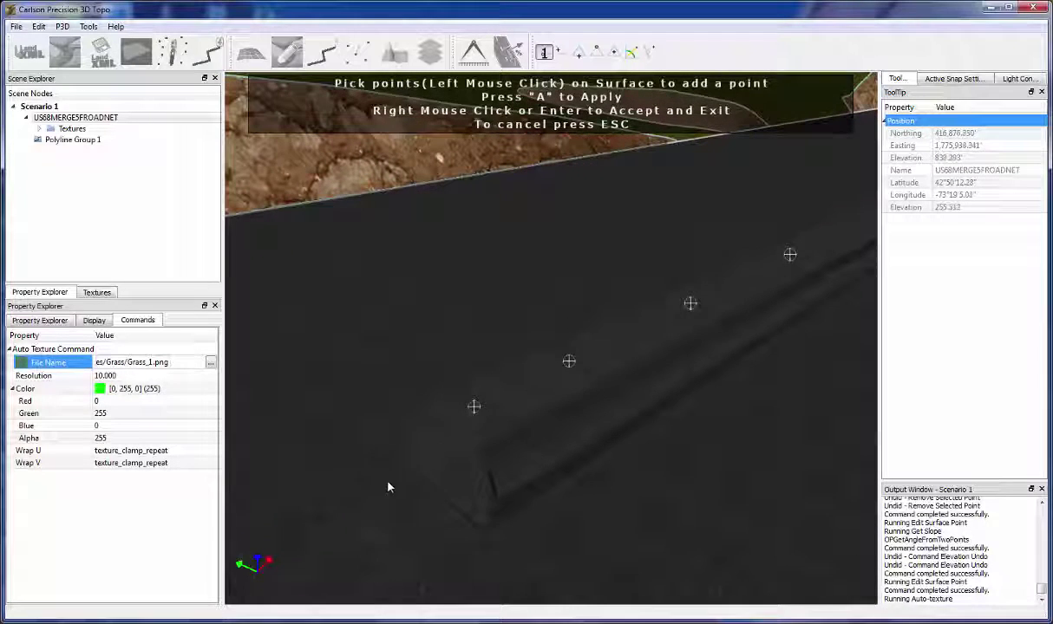
pyautogui.press('a')
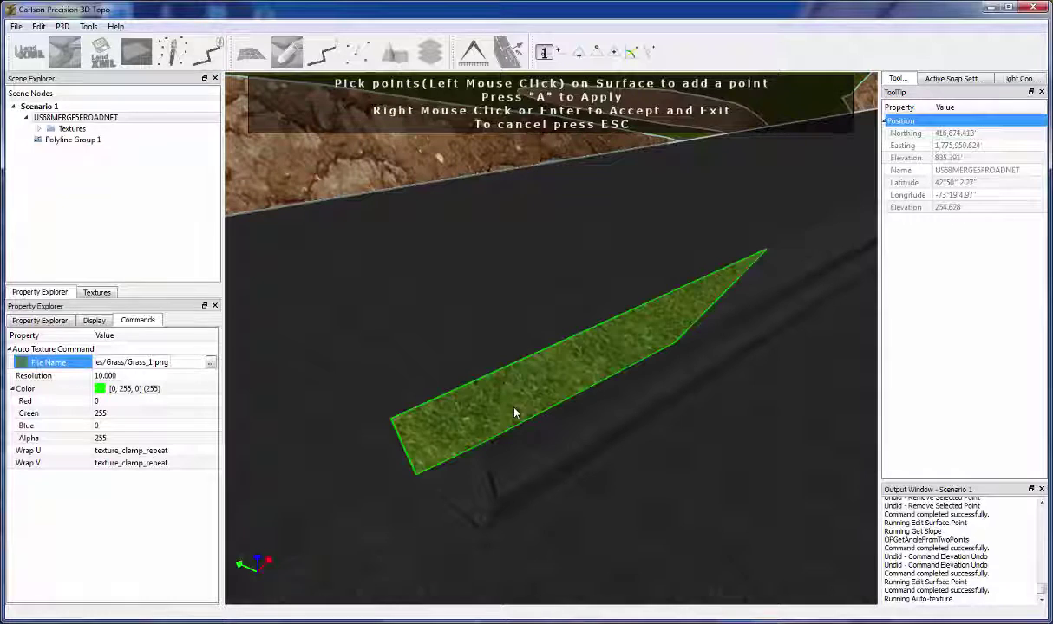
pyautogui.moveTo(522, 490); pyautogui.dragTo(643, 507, button='middle')
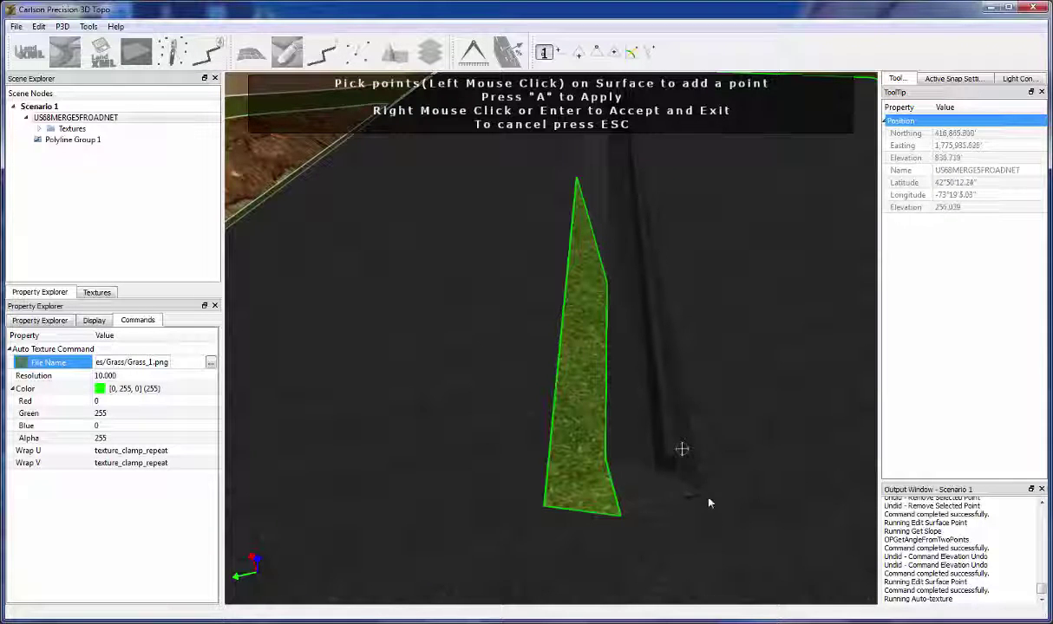
pyautogui.moveTo(706, 496); pyautogui.dragTo(668, 451, button='middle')
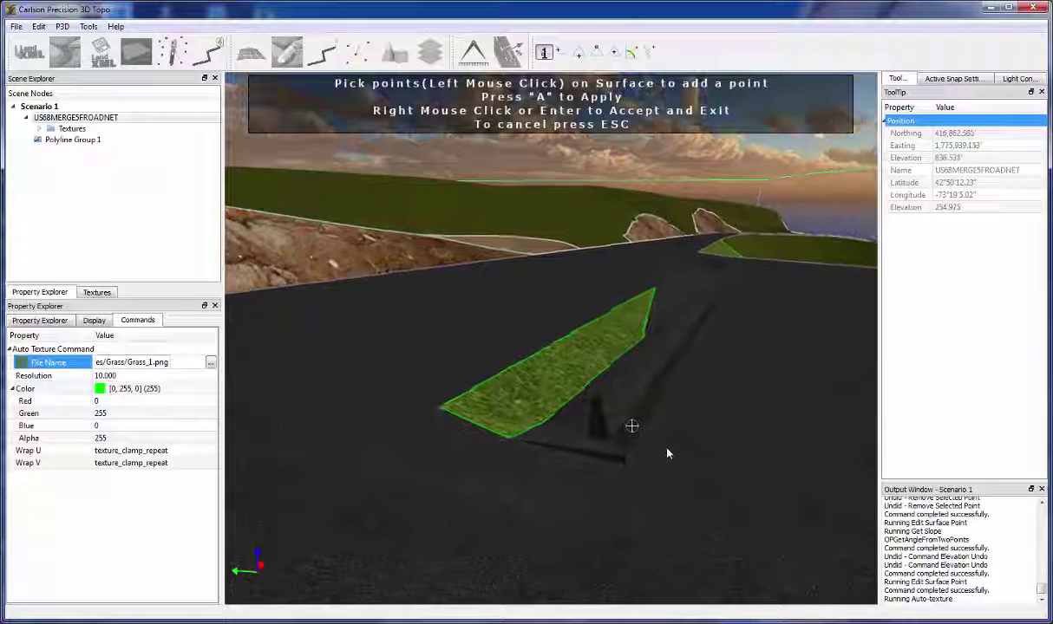
pyautogui.rightClick(656, 437)
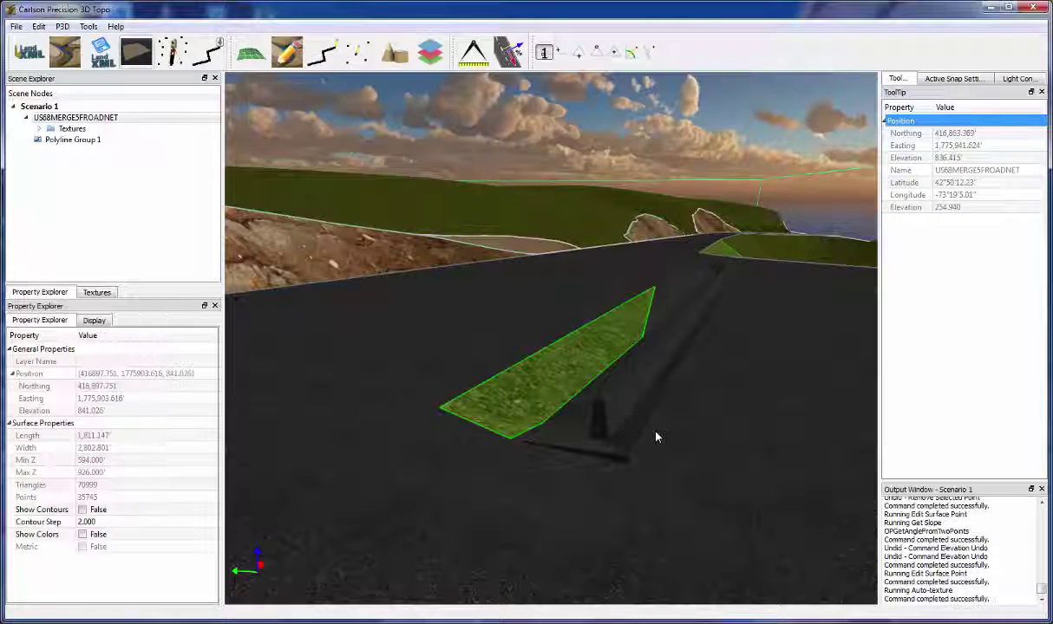
pyautogui.moveTo(644, 433)
pyautogui.mouseDown(button='middle')
pyautogui.moveTo(606, 453)
pyautogui.moveTo(675, 429)
pyautogui.moveTo(641, 444)
pyautogui.mouseUp(button='middle')
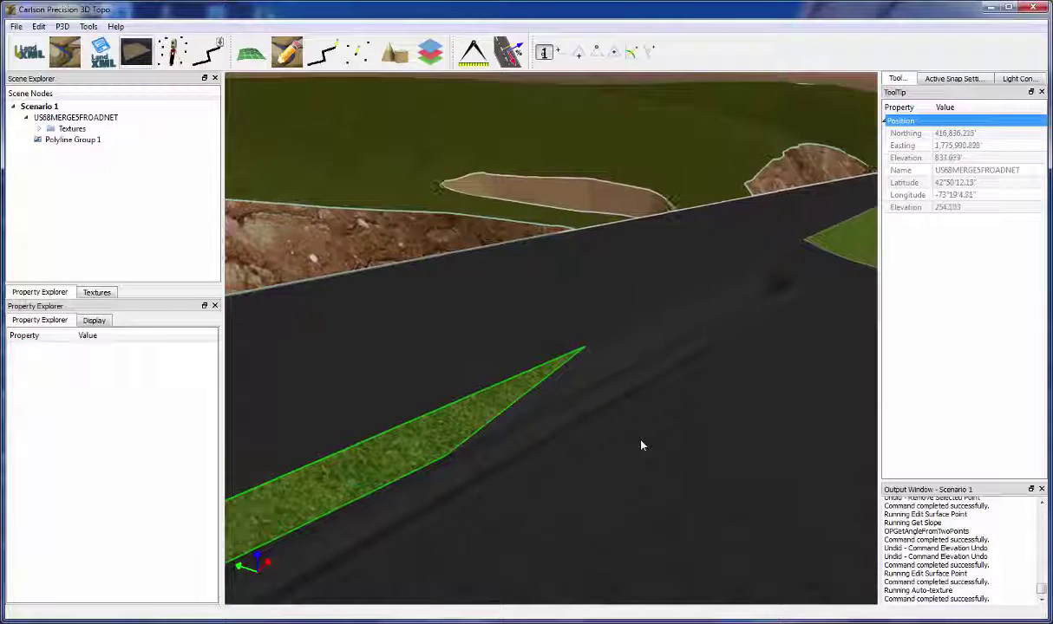
pyautogui.click(532, 393)
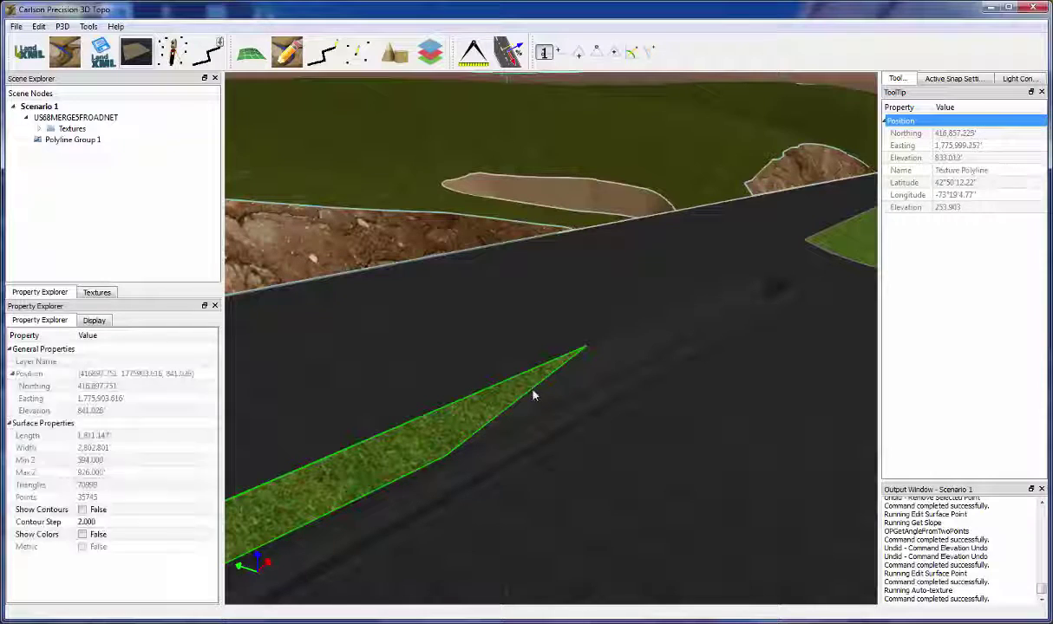
# Step: Select the grass texture polyline, set the snap to TIN Point, and move two of its vertices to the far end of the curb strip
pyautogui.click(535, 393)
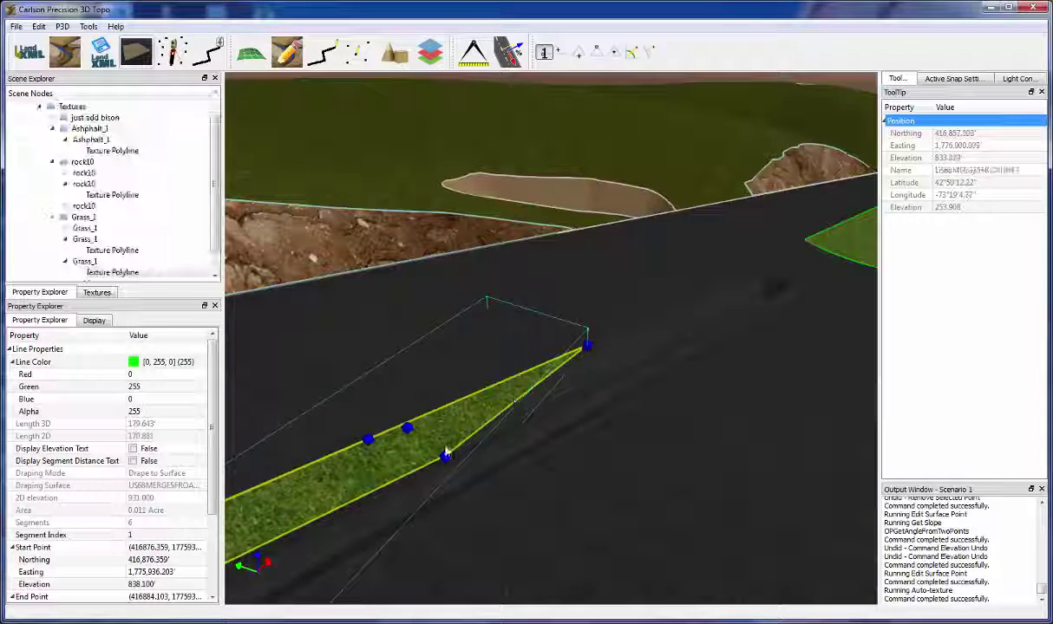
pyautogui.moveTo(447, 457); pyautogui.dragTo(730, 284)
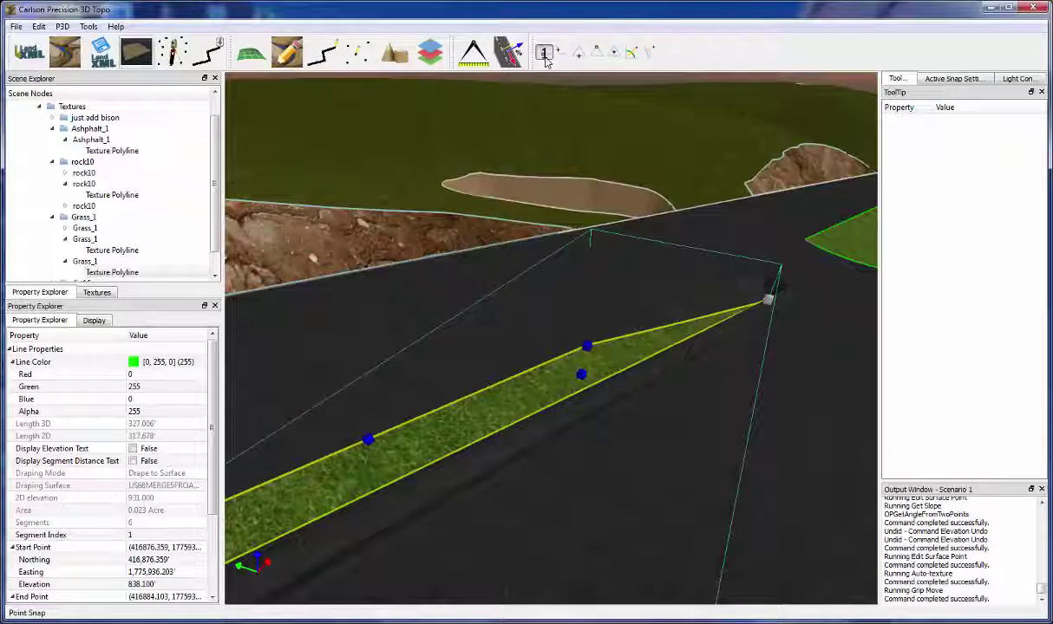
pyautogui.click(596, 53)
pyautogui.moveTo(668, 284); pyautogui.dragTo(691, 289, button='middle')
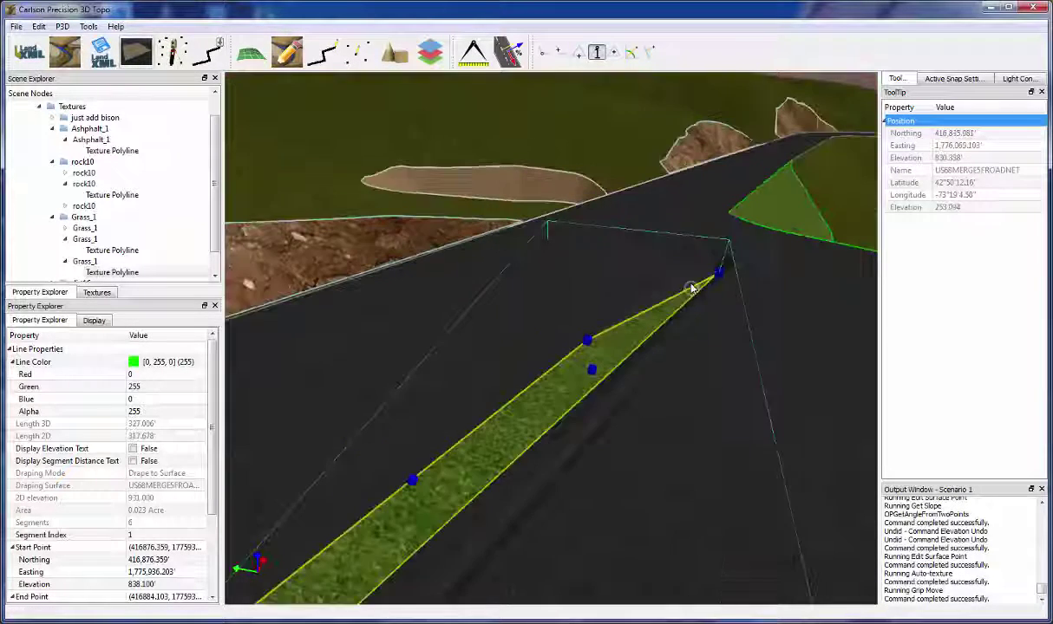
pyautogui.scroll(5, 691, 258)
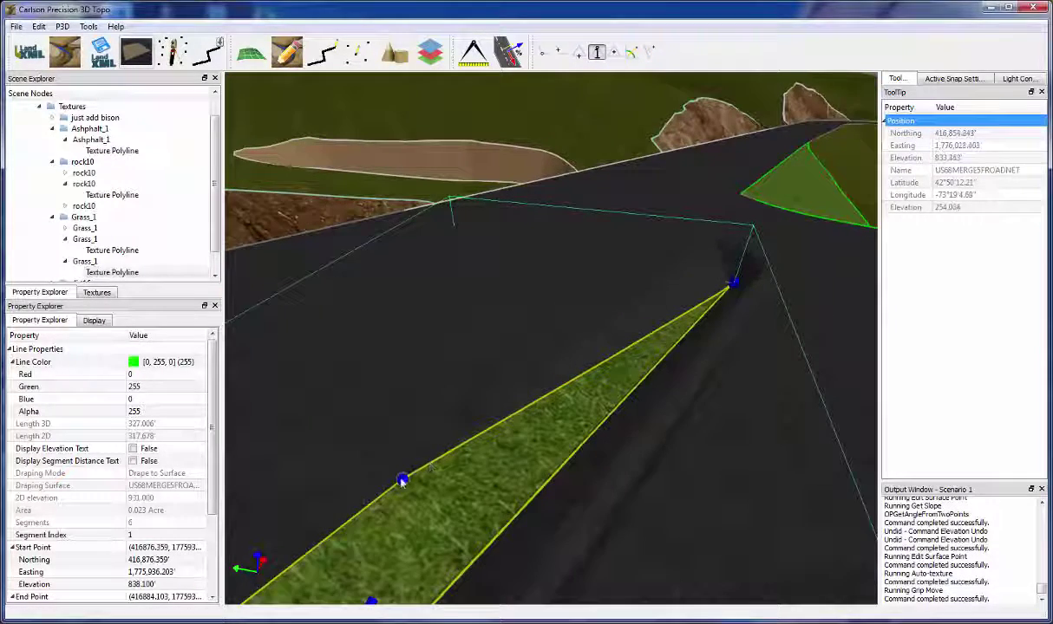
pyautogui.click(401, 479)
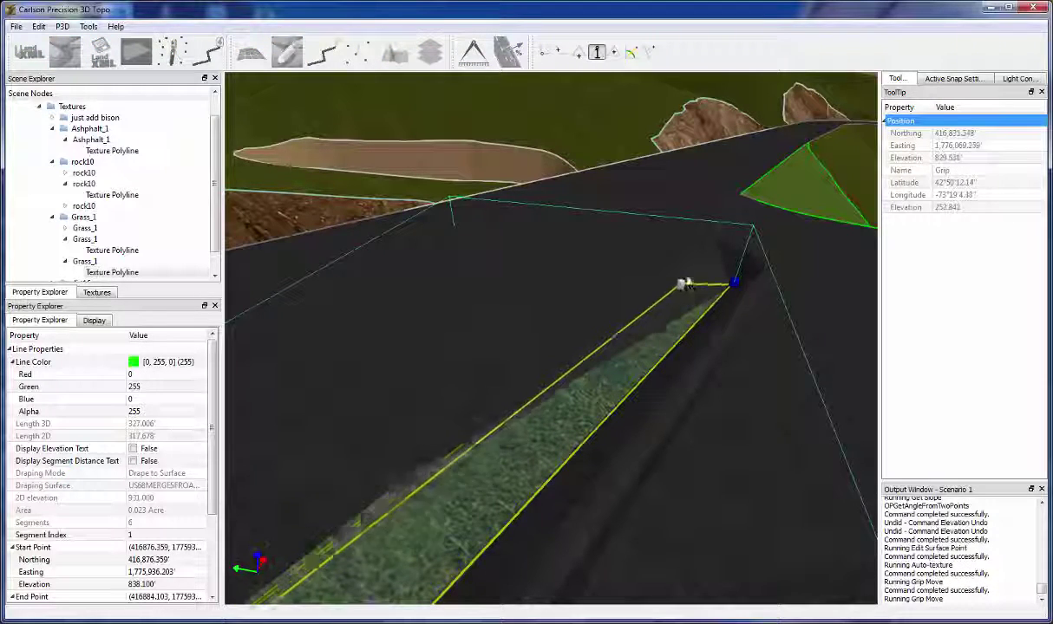
pyautogui.click(711, 237)
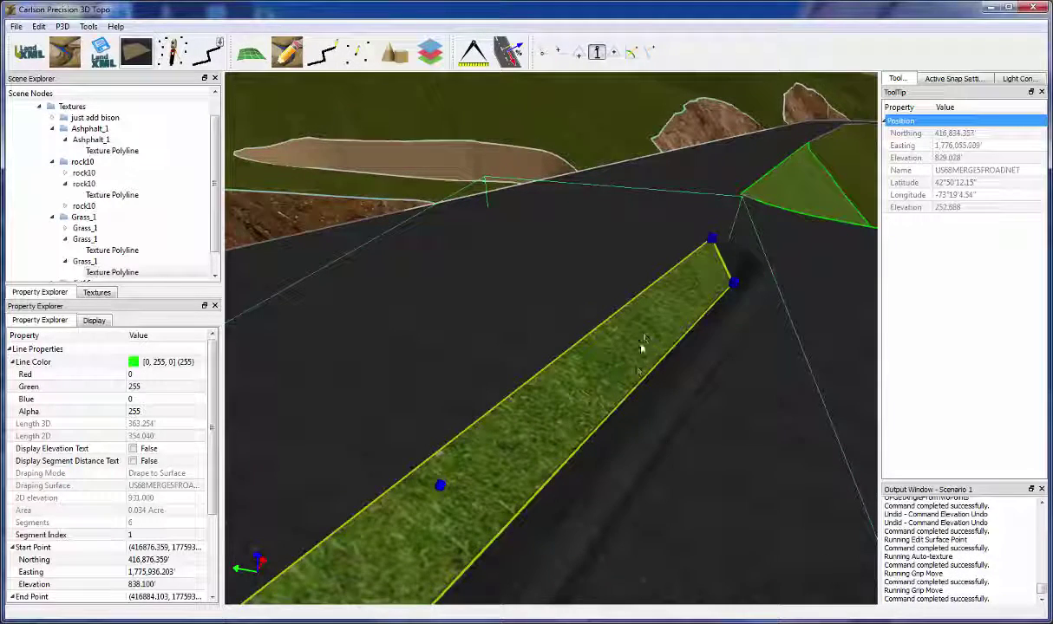
# Step: Move the grass polyline's curb-side vertex at the far end onto the base of the curb
pyautogui.moveTo(642, 345); pyautogui.dragTo(531, 228, button='middle')
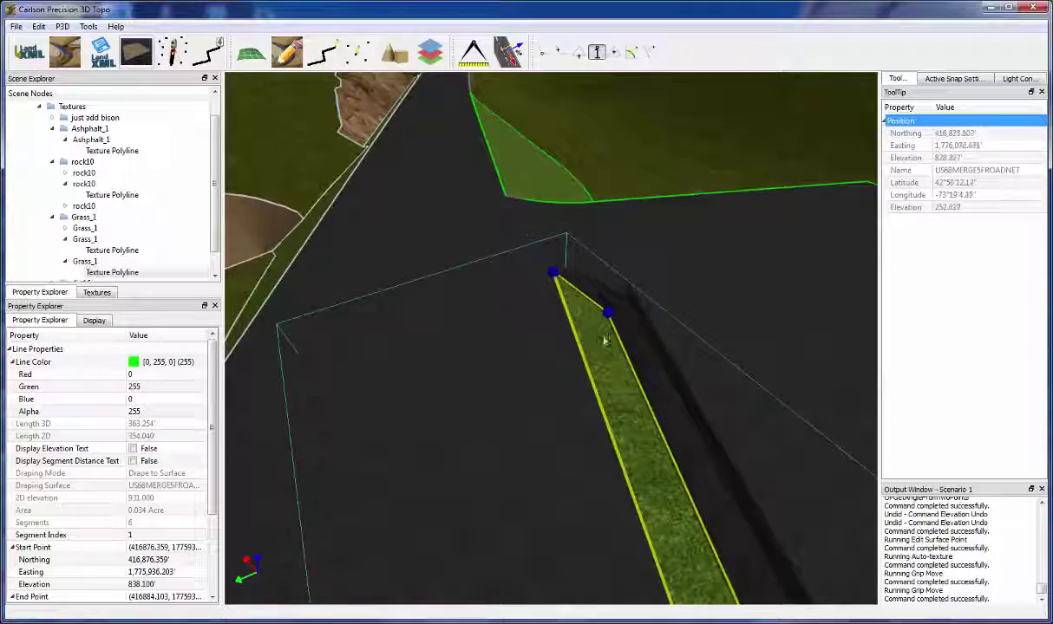
pyautogui.scroll(6, 605, 340)
pyautogui.moveTo(595, 311); pyautogui.dragTo(547, 387, button='middle')
pyautogui.moveTo(488, 368); pyautogui.dragTo(414, 346)
pyautogui.moveTo(457, 473); pyautogui.dragTo(475, 464, button='middle')
pyautogui.moveTo(518, 515); pyautogui.dragTo(500, 497, button='middle')
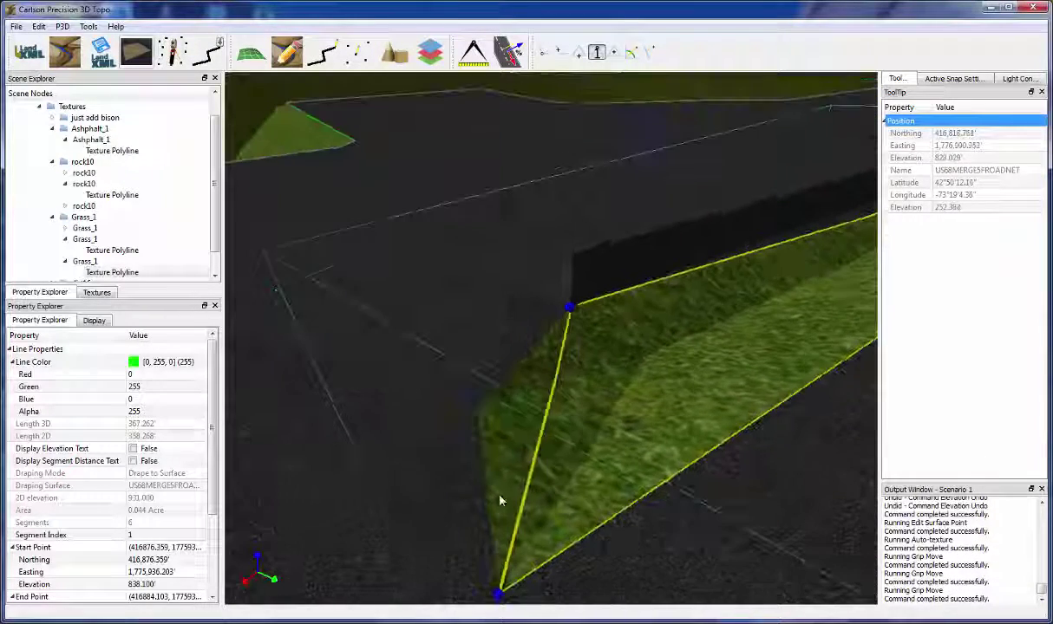
# Step: Add a vertex to the grass polyline's far end edge, move it out to the pavement corner, and deselect the polyline
pyautogui.rightClick(546, 418)
pyautogui.click(578, 445)
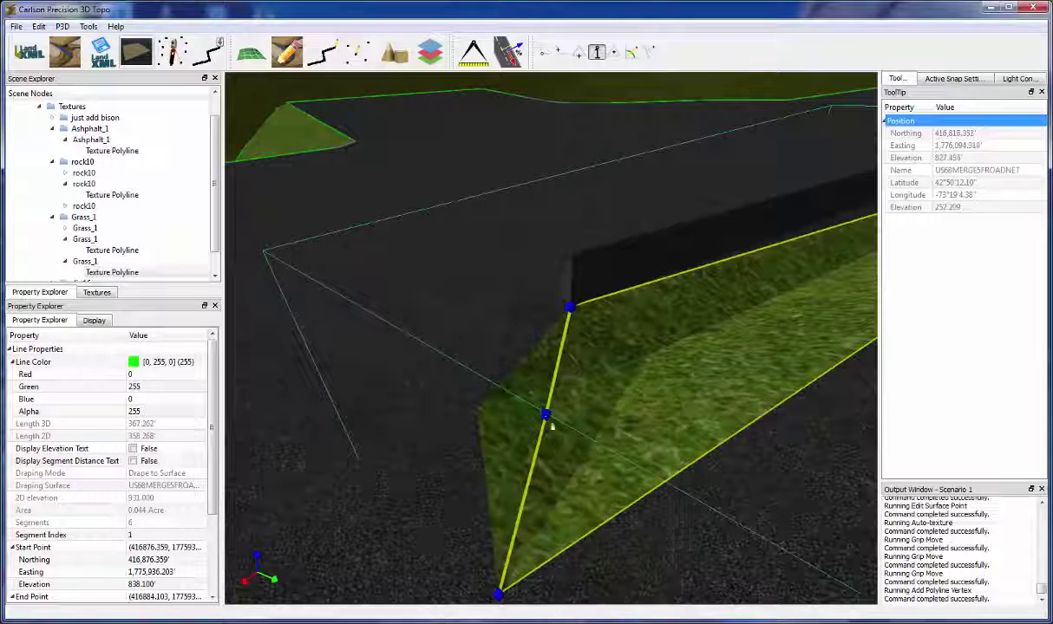
pyautogui.moveTo(545, 418); pyautogui.dragTo(481, 414)
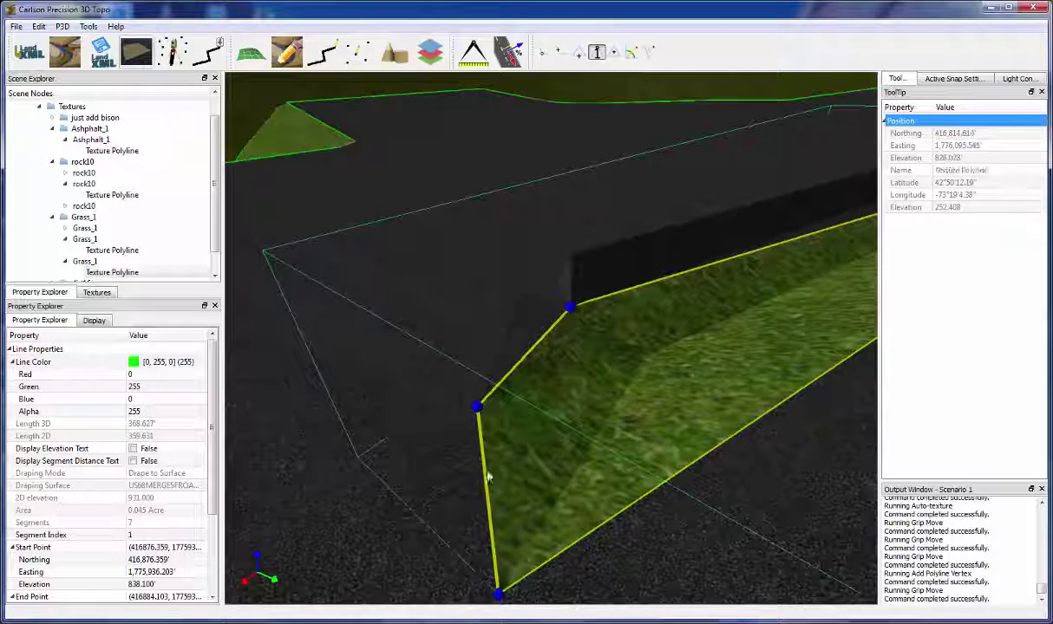
pyautogui.click(768, 477)
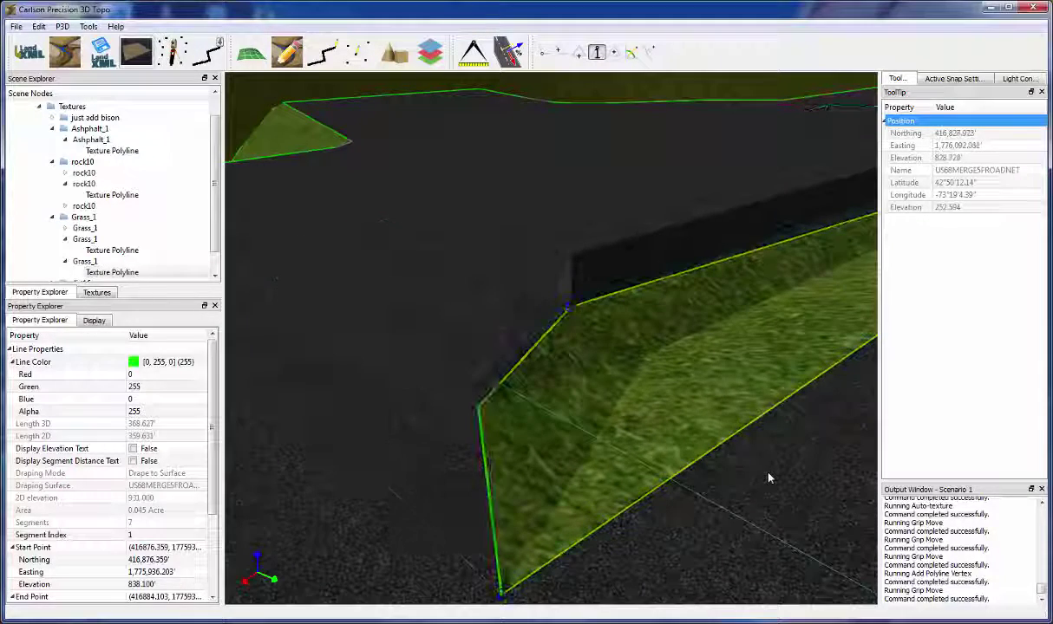
# Step: Select the grass polyline again, move its near-end vertex onto the base of the curb, and deselect it
pyautogui.moveTo(768, 477); pyautogui.dragTo(731, 493, button='middle')
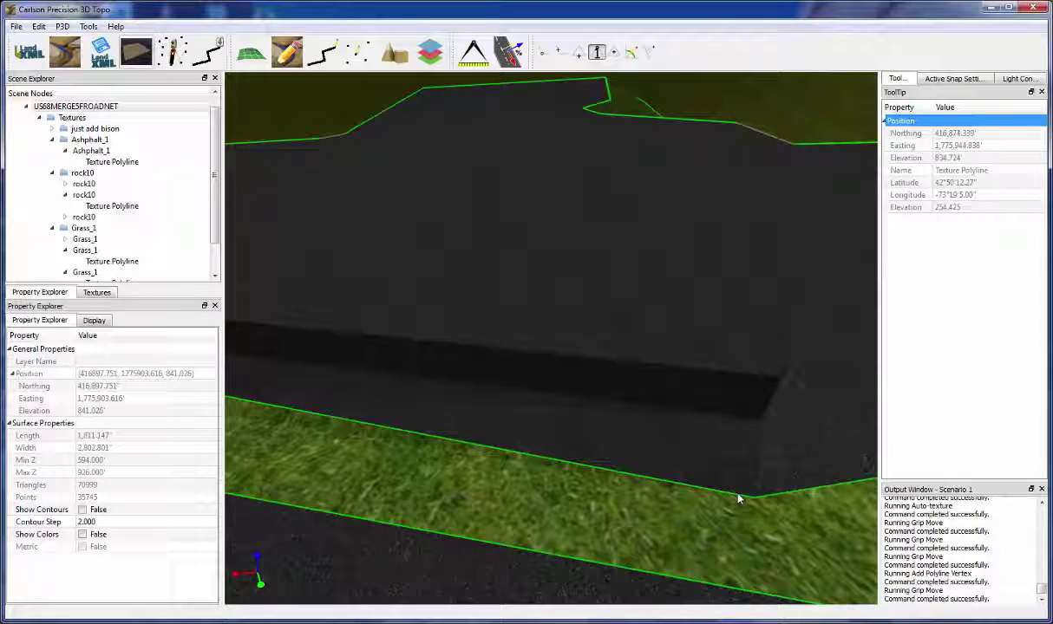
pyautogui.click(737, 500)
pyautogui.moveTo(748, 499); pyautogui.dragTo(758, 419)
pyautogui.moveTo(773, 469); pyautogui.dragTo(620, 406, button='middle')
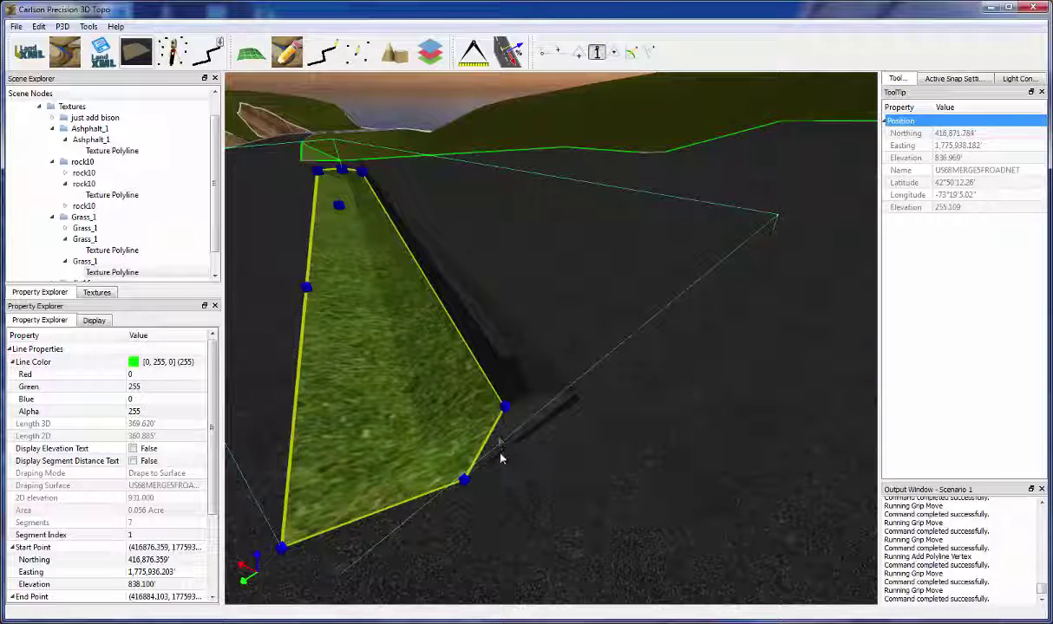
pyautogui.moveTo(539, 419); pyautogui.dragTo(519, 424, button='middle')
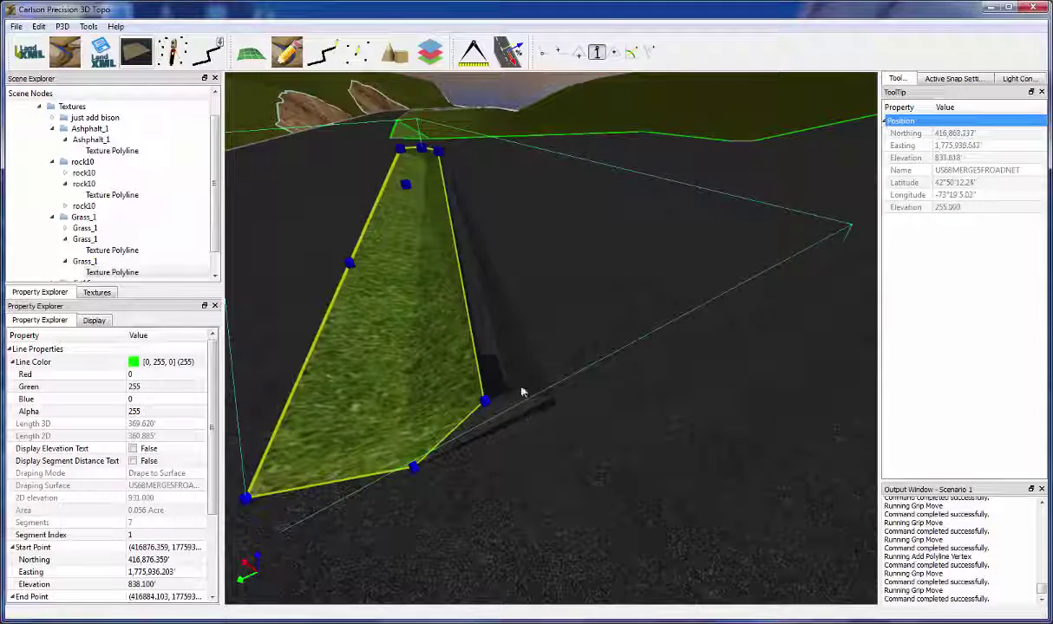
pyautogui.click(525, 385)
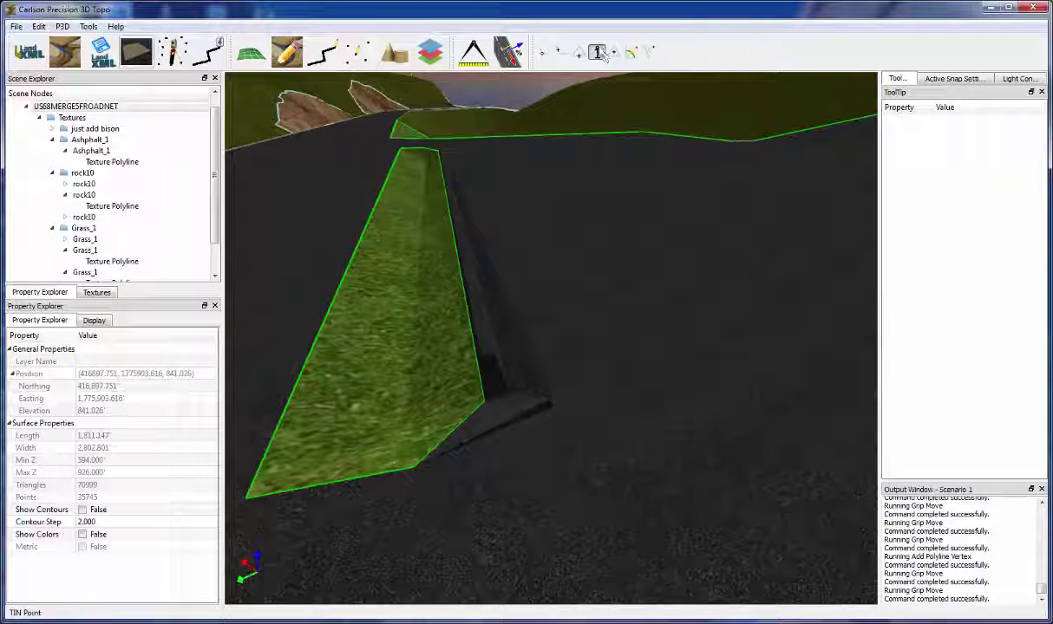
# Step: Start a new polyline with draping mode Drape to Surface and line color #55ffff
pyautogui.click(207, 55)
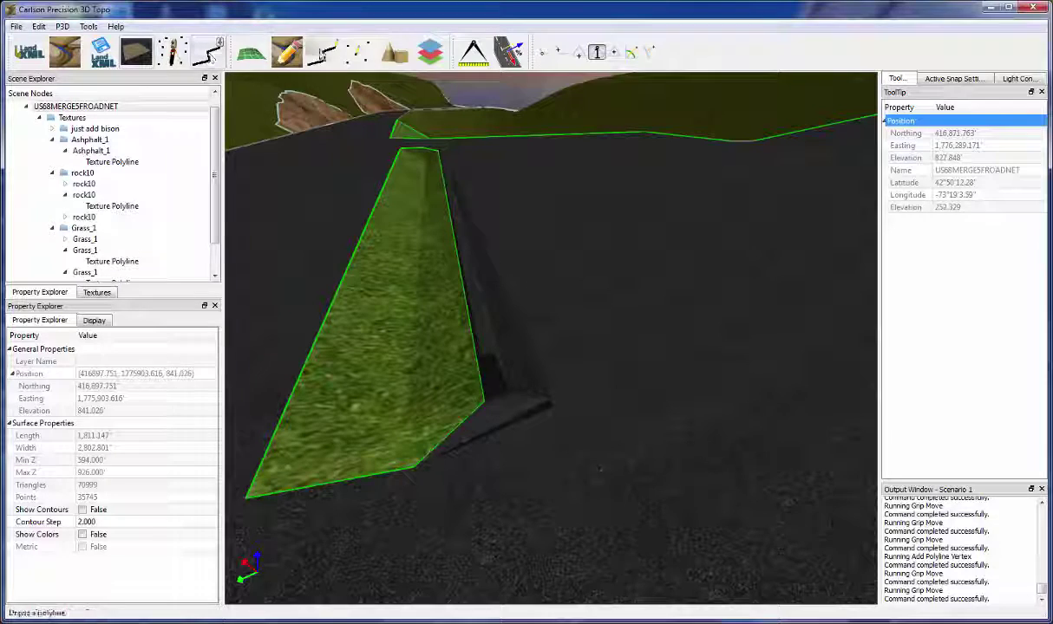
pyautogui.click(178, 473)
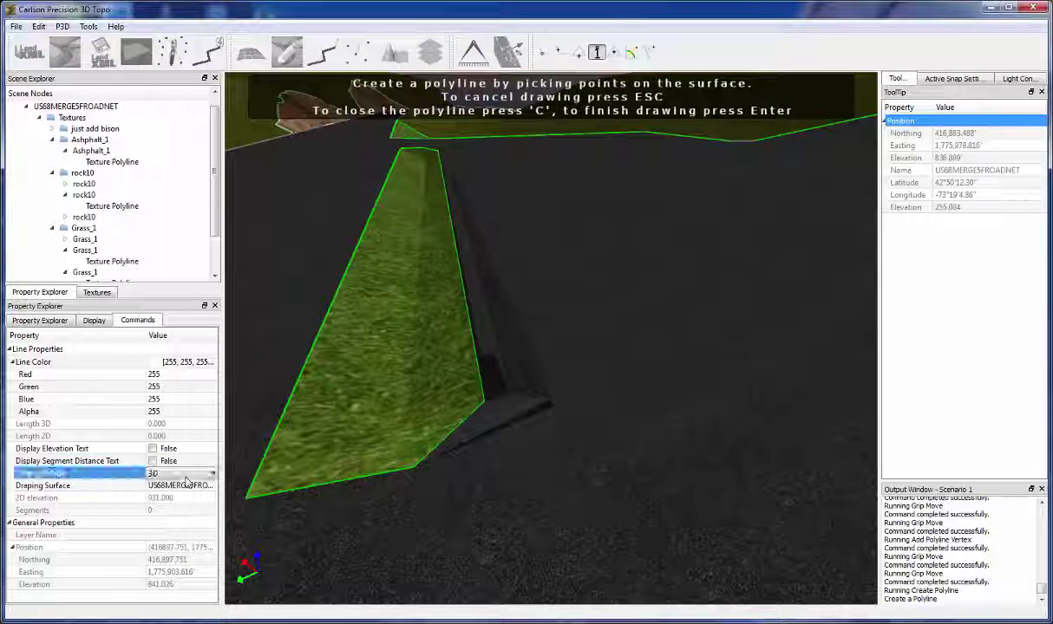
pyautogui.click(182, 473)
pyautogui.click(186, 487)
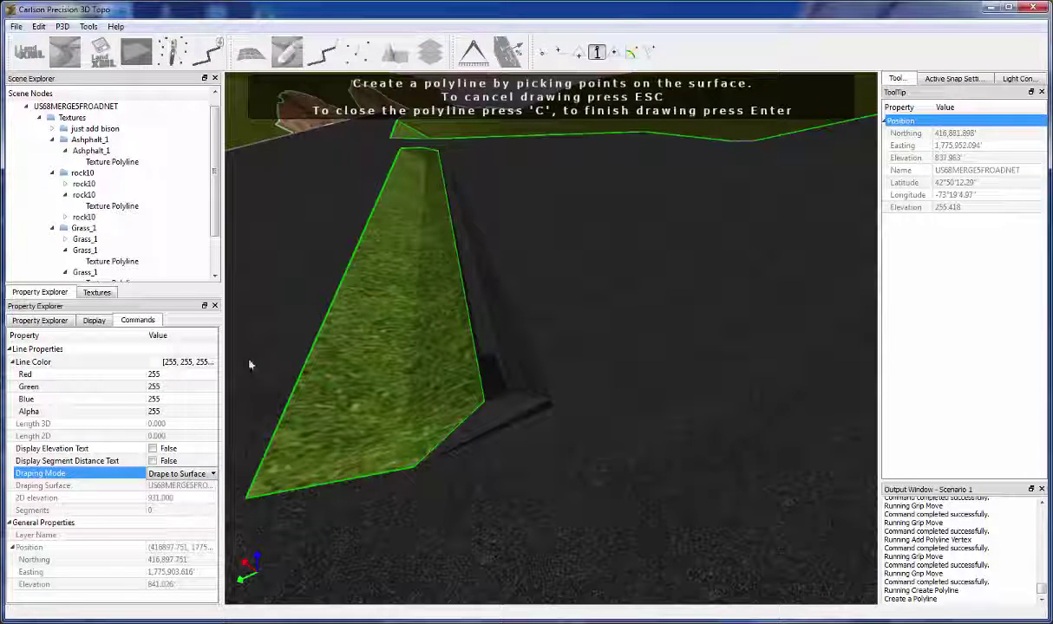
pyautogui.click(212, 363)
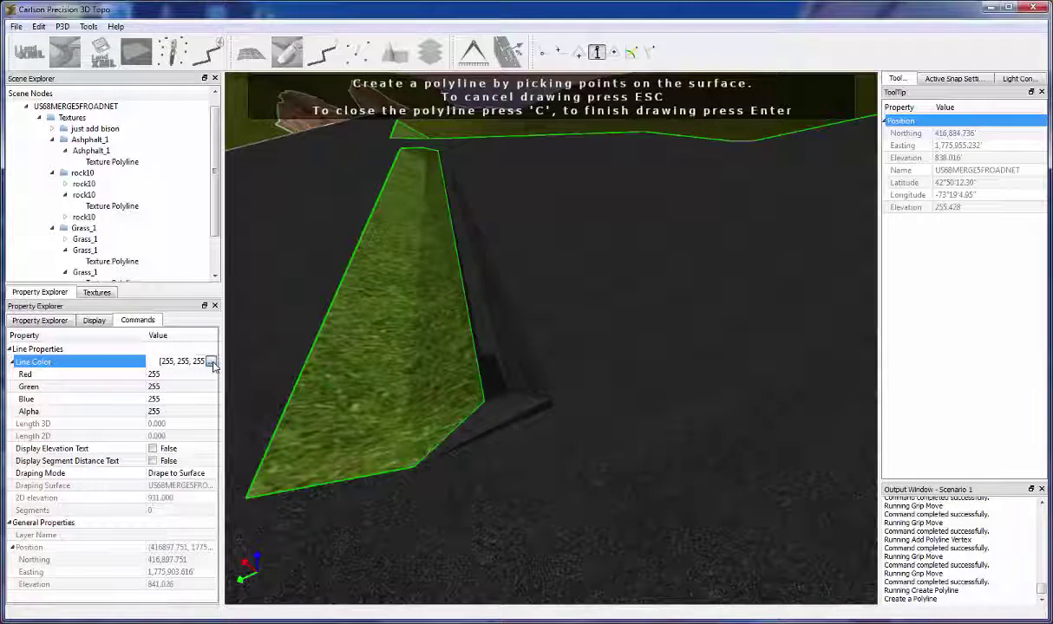
pyautogui.click(211, 361)
pyautogui.click(463, 295)
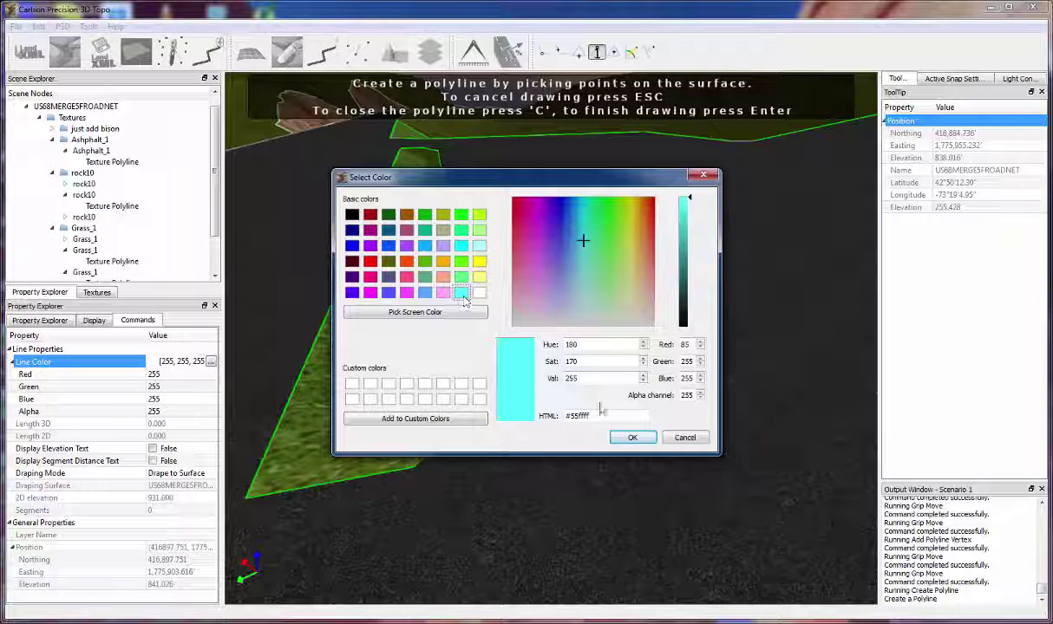
pyautogui.click(629, 437)
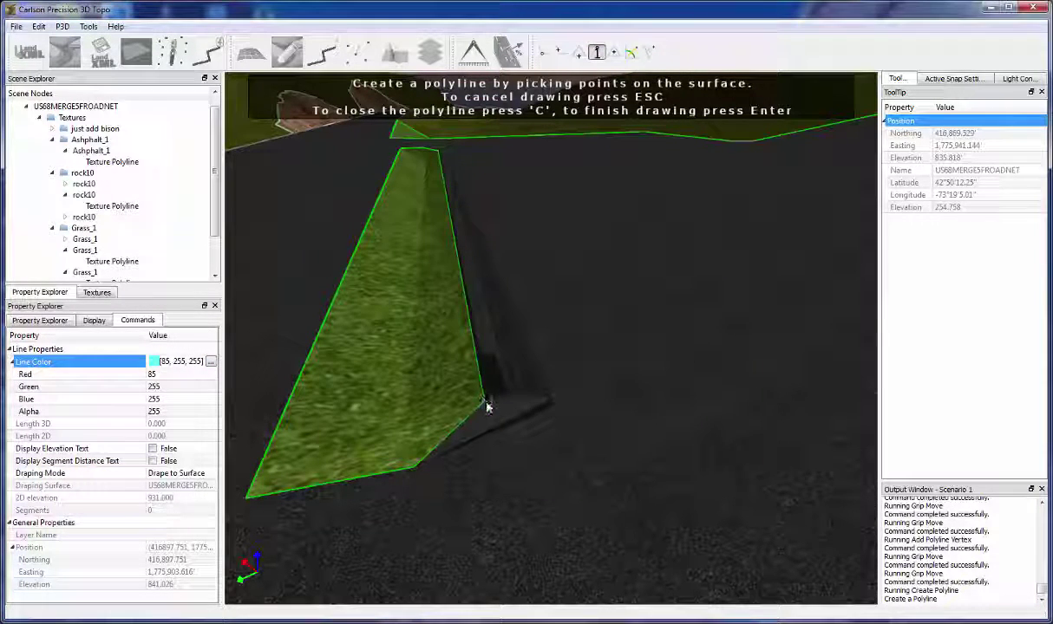
# Step: Draw the polyline around the base of the curb through its corner points at both ends, and finish it
pyautogui.scroll(3, 488, 404)
pyautogui.moveTo(489, 430); pyautogui.dragTo(465, 406, button='middle')
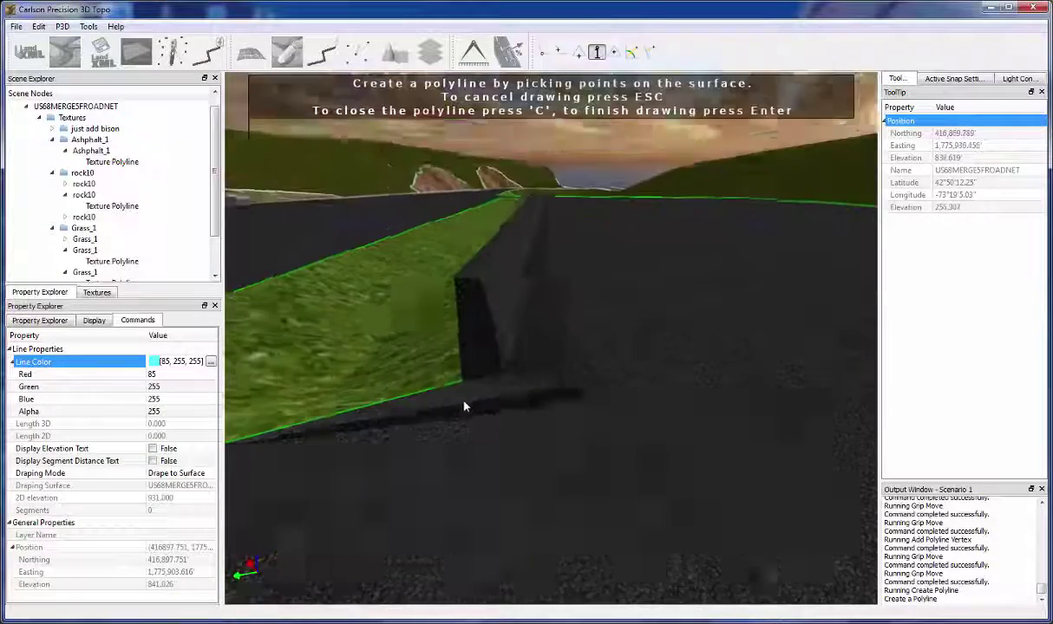
pyautogui.scroll(3, 465, 406)
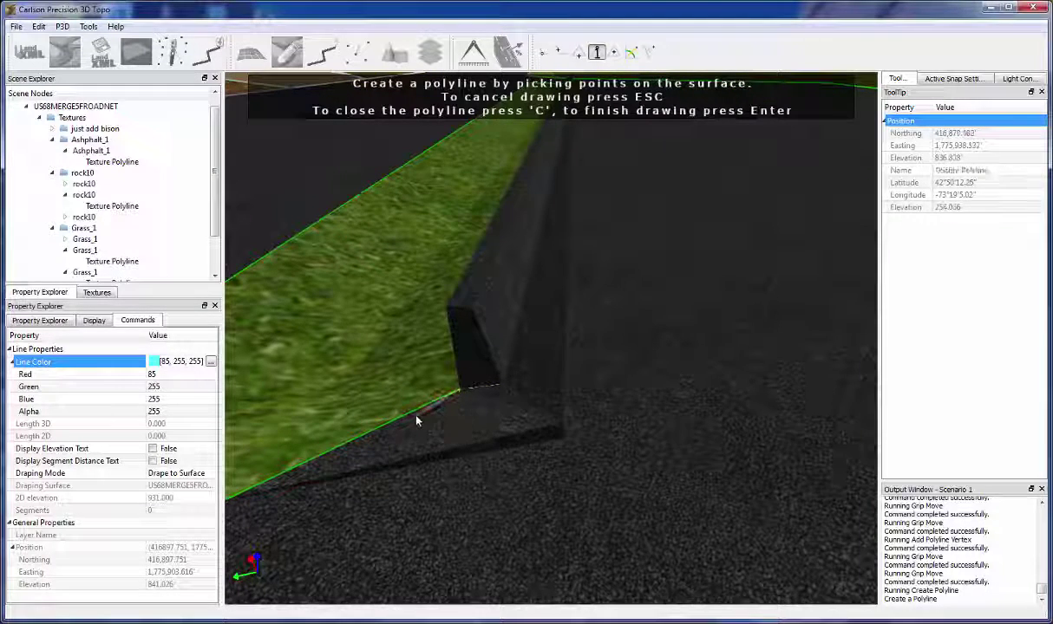
pyautogui.moveTo(440, 444); pyautogui.dragTo(512, 430, button='middle')
pyautogui.moveTo(373, 238); pyautogui.dragTo(705, 607, button='middle')
pyautogui.scroll(5, 494, 418)
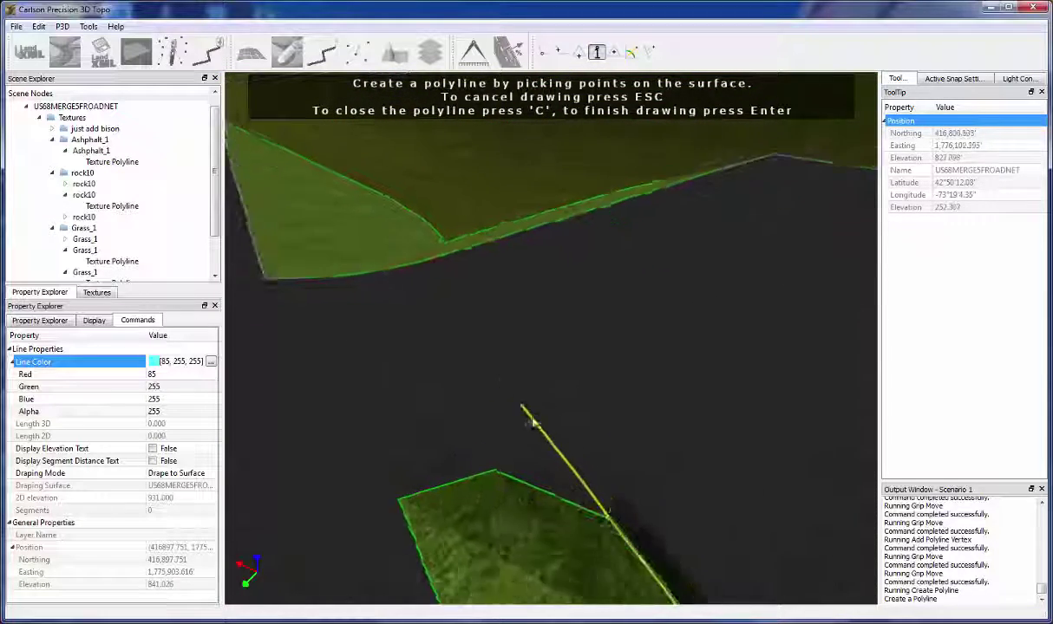
pyautogui.moveTo(533, 422); pyautogui.dragTo(669, 426, button='middle')
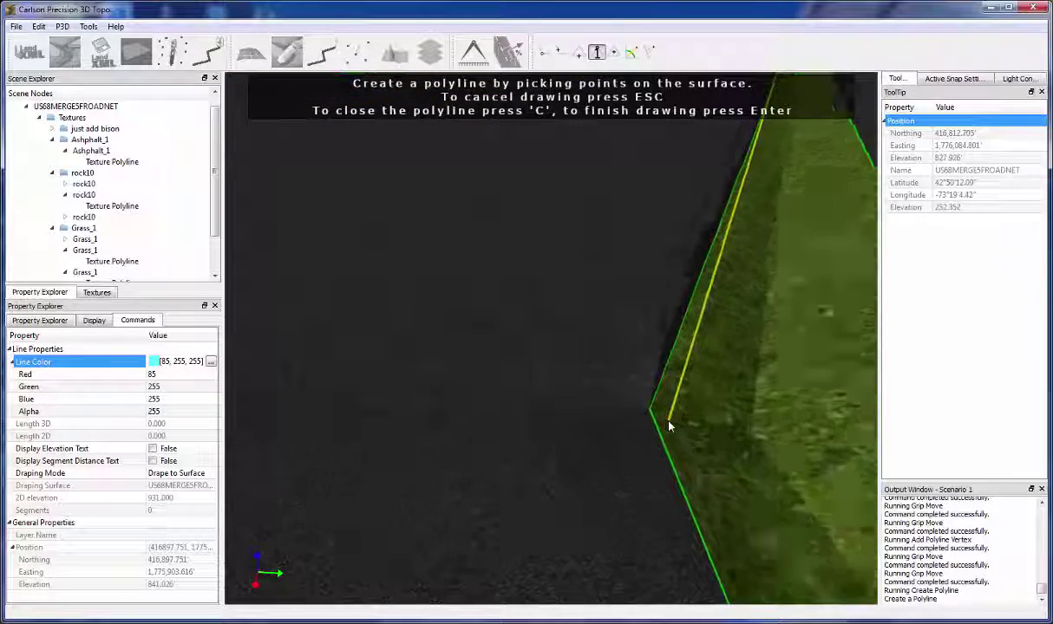
pyautogui.scroll(4, 663, 415)
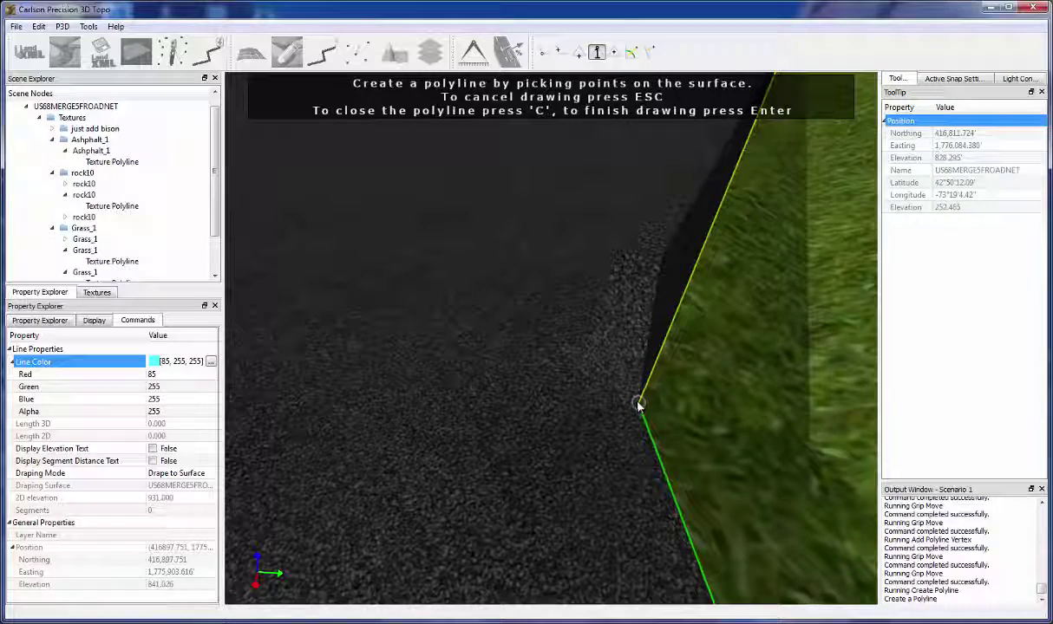
pyautogui.click(577, 371)
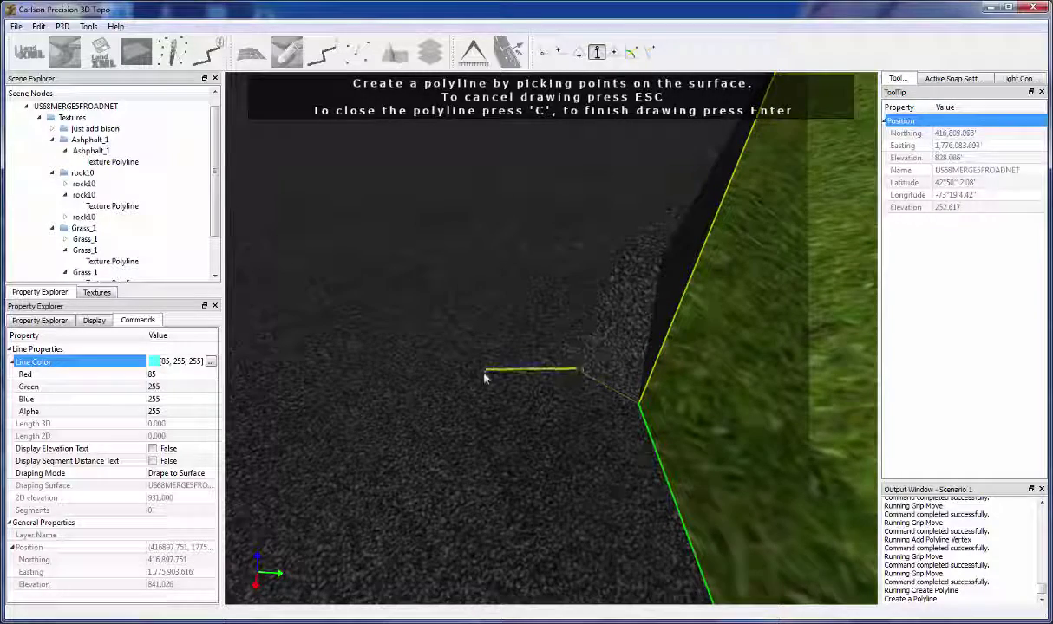
pyautogui.moveTo(487, 377); pyautogui.dragTo(512, 277, button='middle')
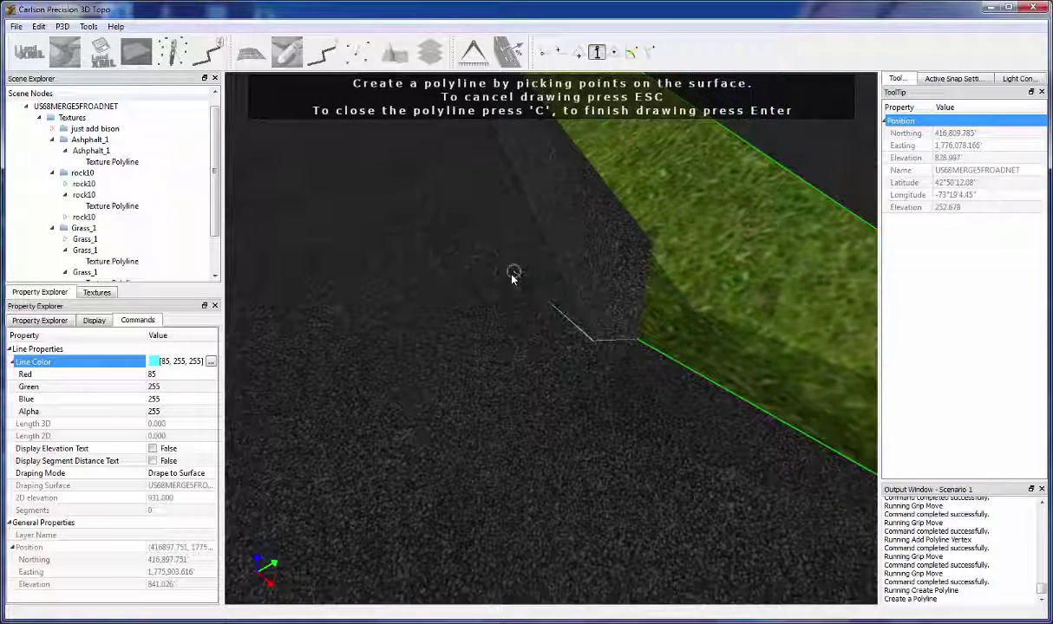
pyautogui.press('Return')
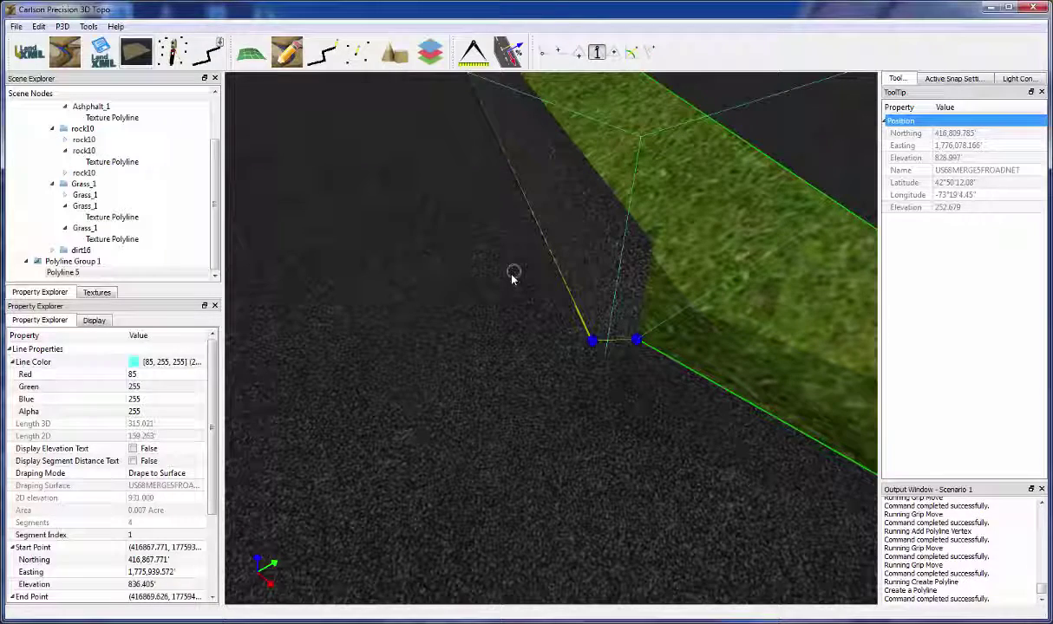
pyautogui.rightClick(511, 275)
pyautogui.click(503, 314)
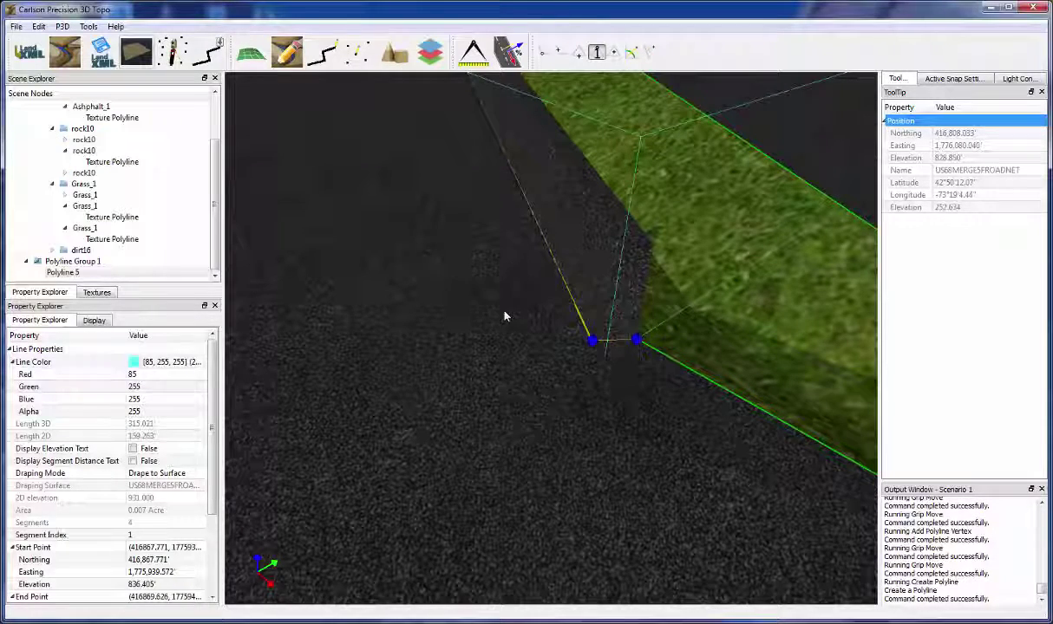
# Step: Apply a texture from the Concrete category to the area inside the curb polyline
pyautogui.moveTo(497, 297); pyautogui.dragTo(462, 295, button='middle')
pyautogui.scroll(5, 494, 399)
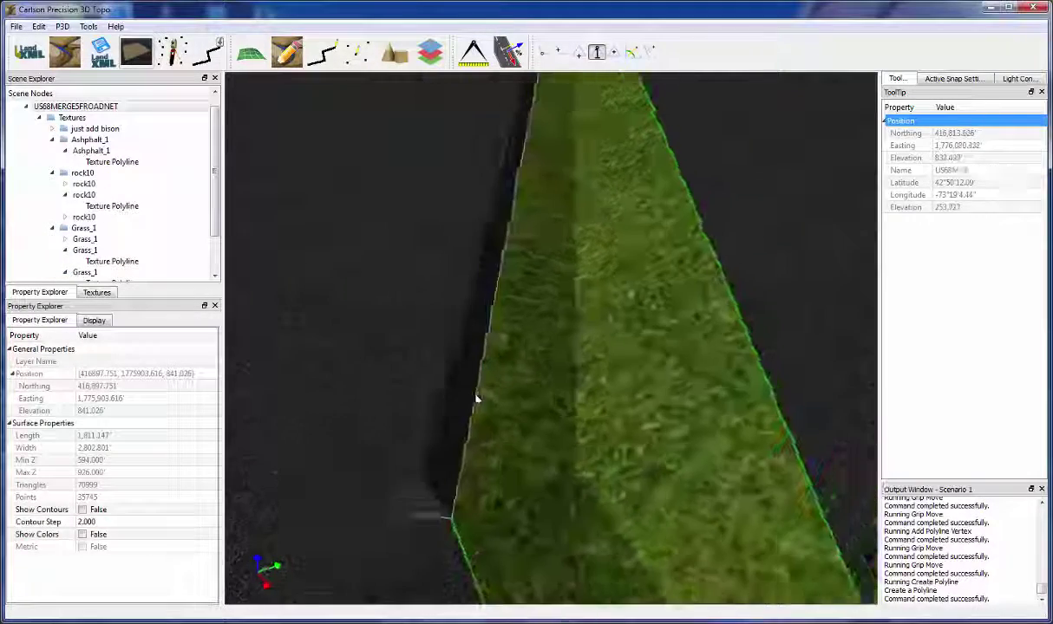
pyautogui.scroll(-5, 481, 394)
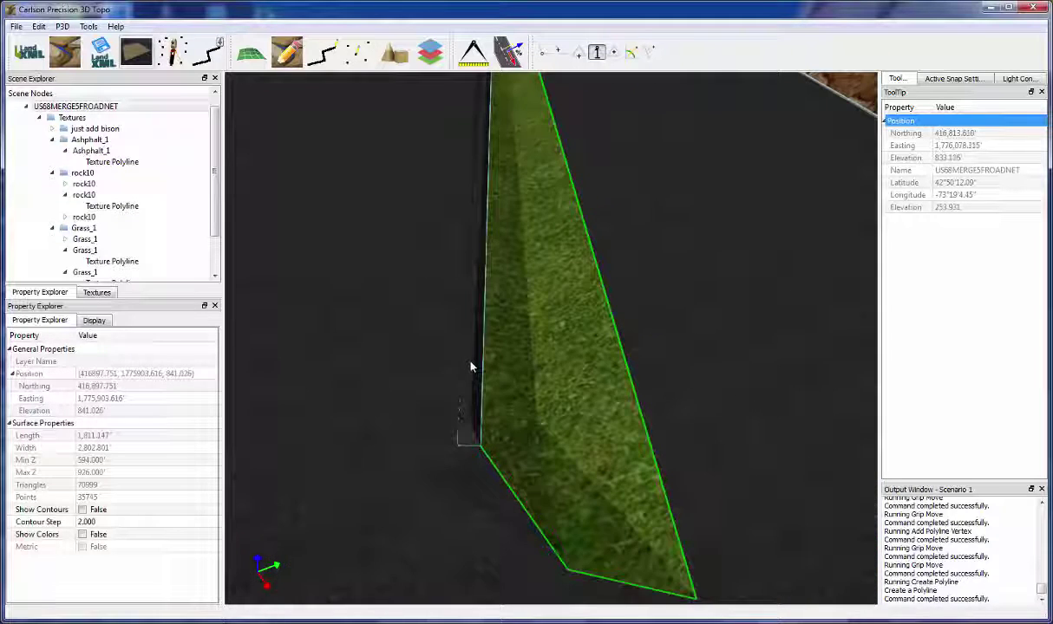
pyautogui.moveTo(475, 366); pyautogui.dragTo(441, 322, button='middle')
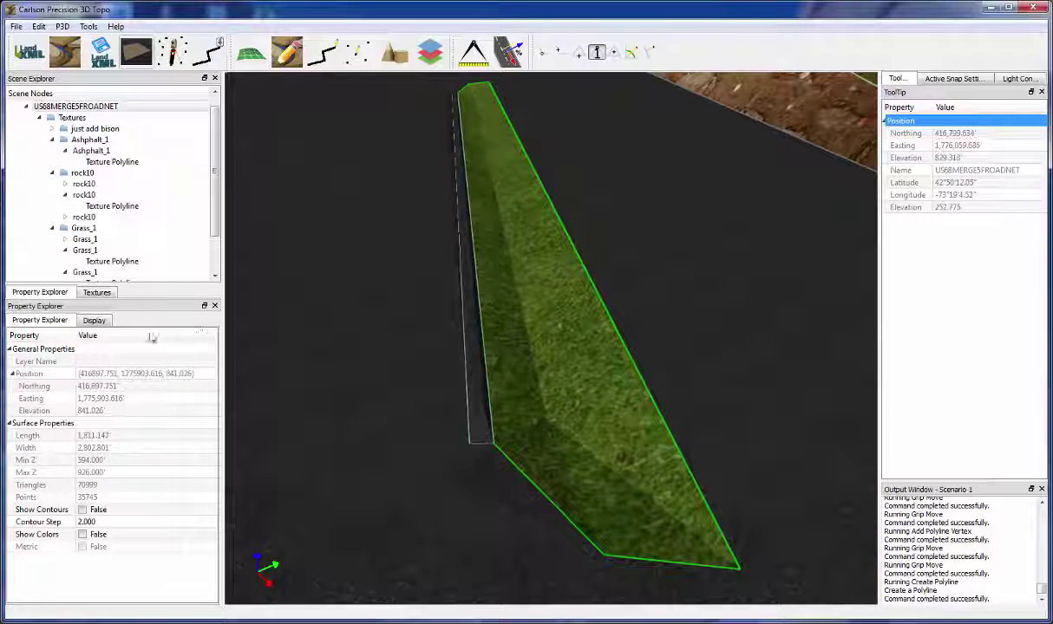
pyautogui.click(97, 292)
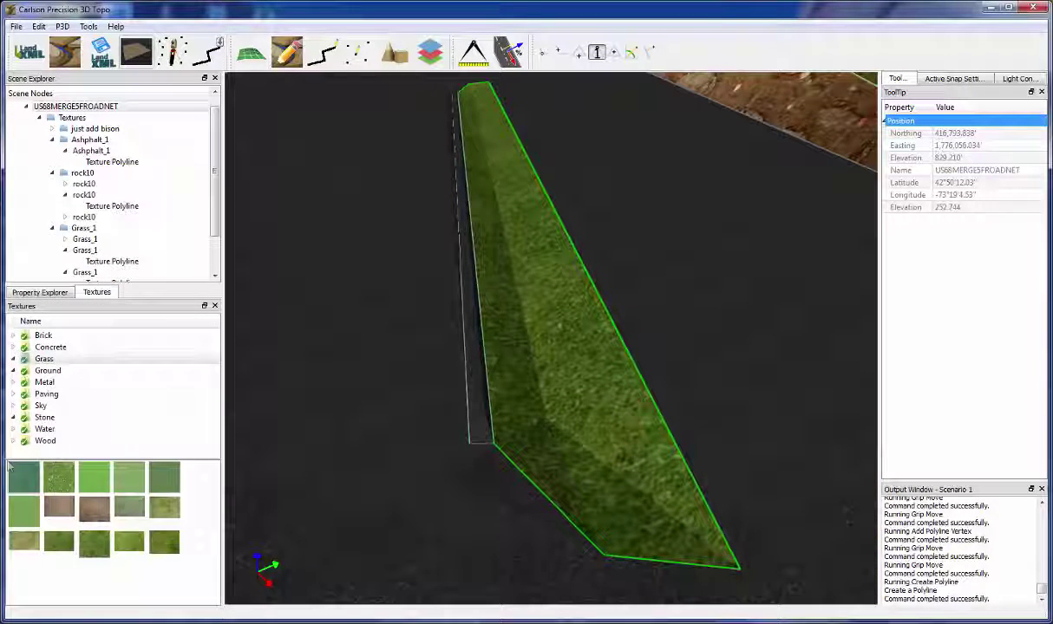
pyautogui.click(64, 347)
pyautogui.moveTo(48, 477); pyautogui.dragTo(648, 438)
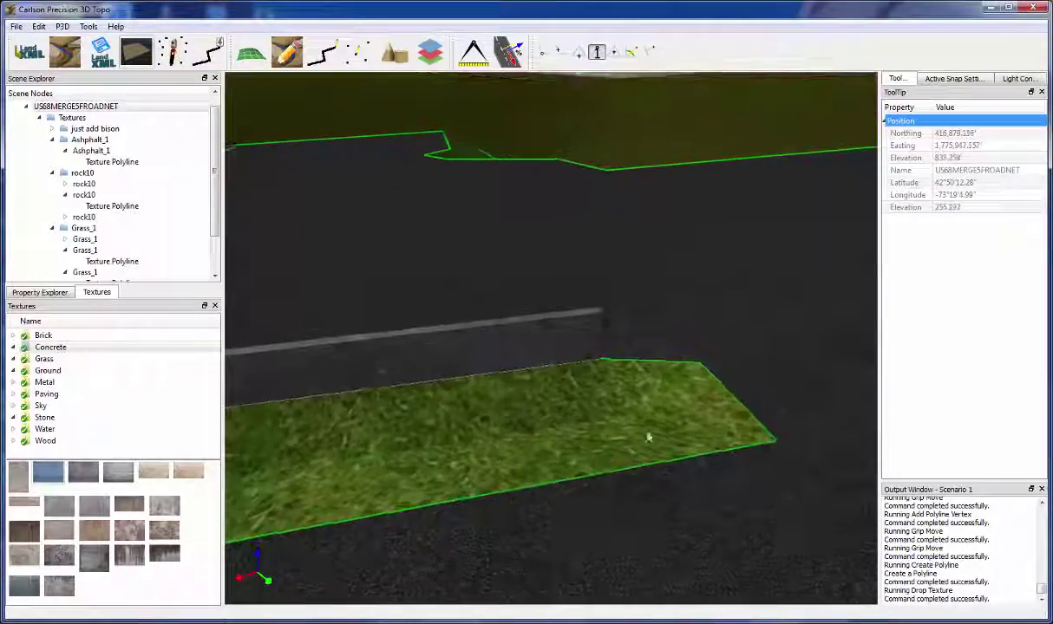
# Step: Select the Grass_1 texture on the strip beside the curb and set its resolution to 5
pyautogui.rightClick(566, 411)
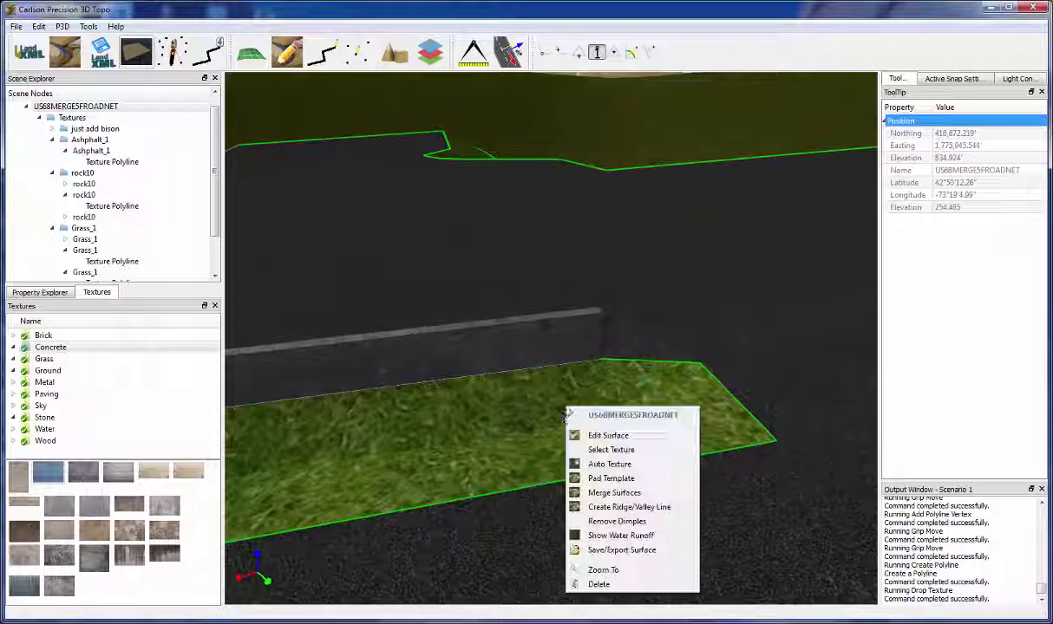
pyautogui.click(600, 450)
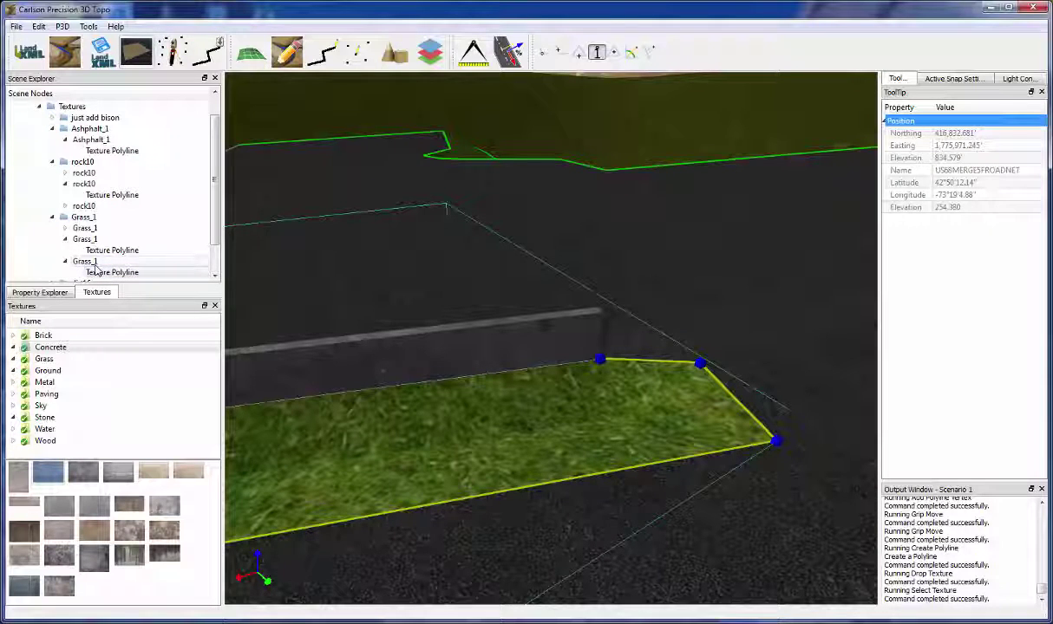
pyautogui.click(92, 263)
pyautogui.click(50, 293)
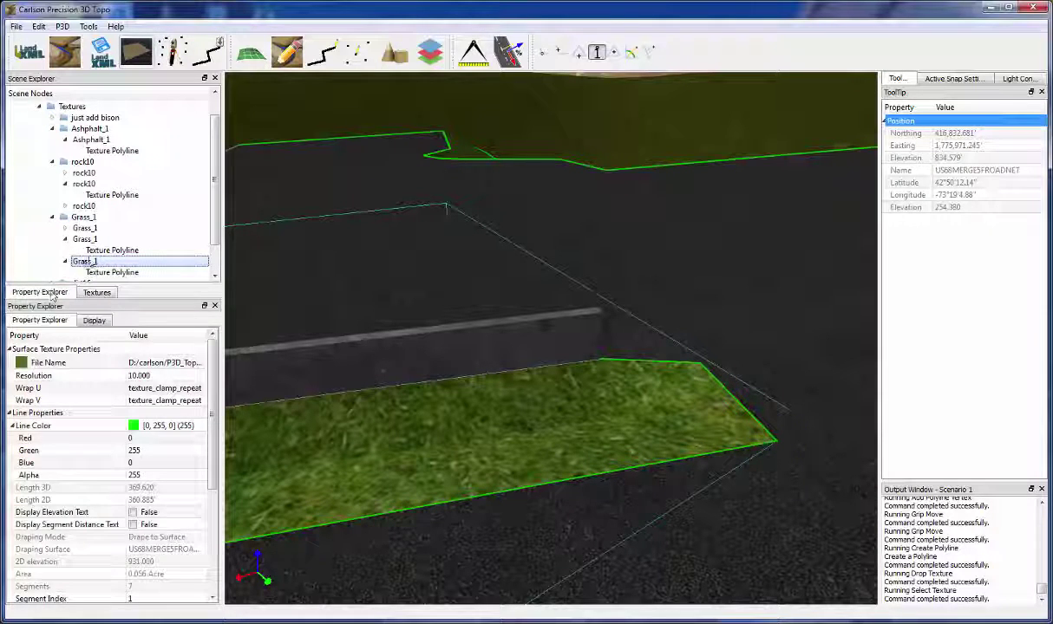
pyautogui.click(161, 379)
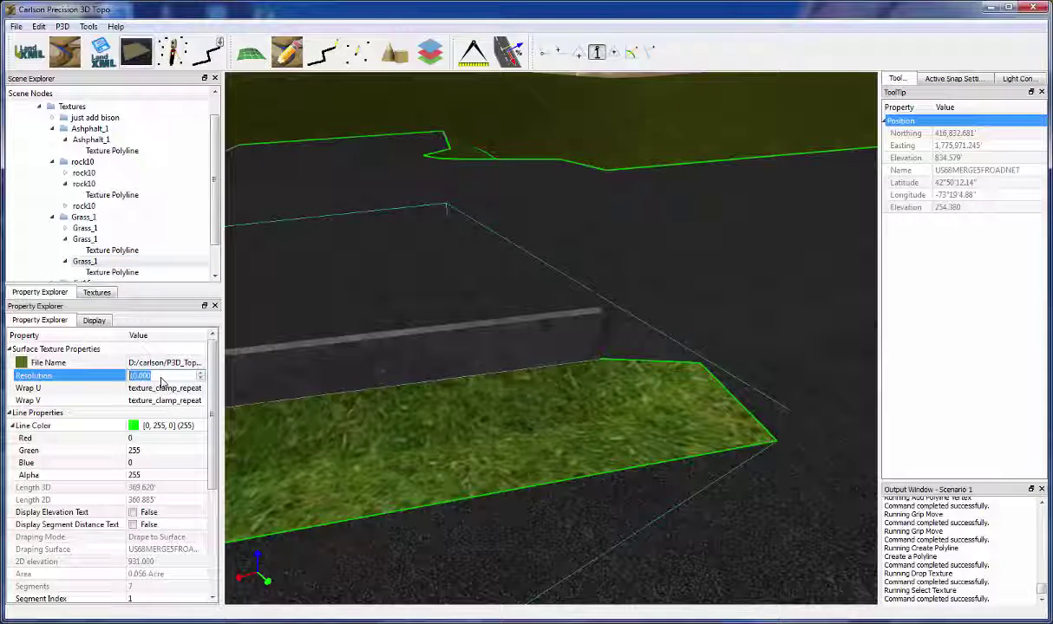
pyautogui.write('5')
pyautogui.press('Return')
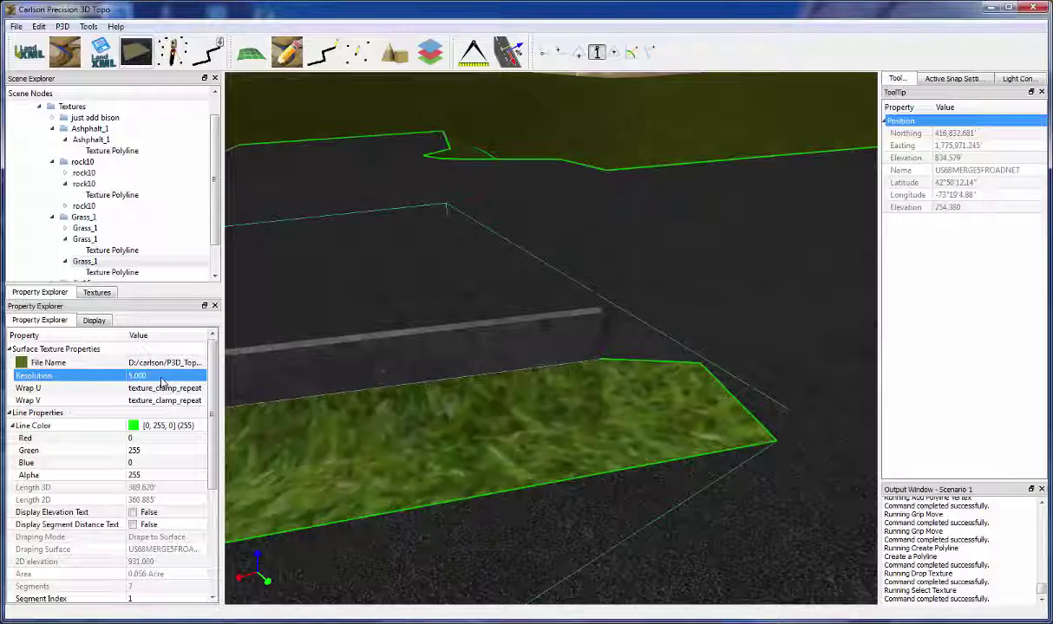
# Step: Change the grass texture's resolution to 15 and deselect it
pyautogui.write('1')
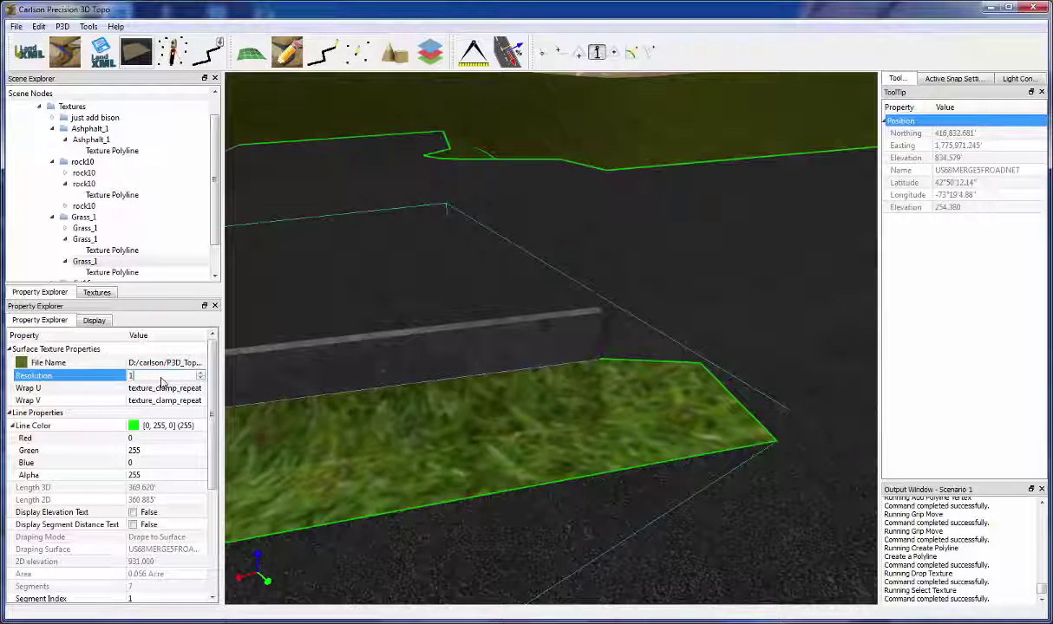
pyautogui.write('5')
pyautogui.press('Return')
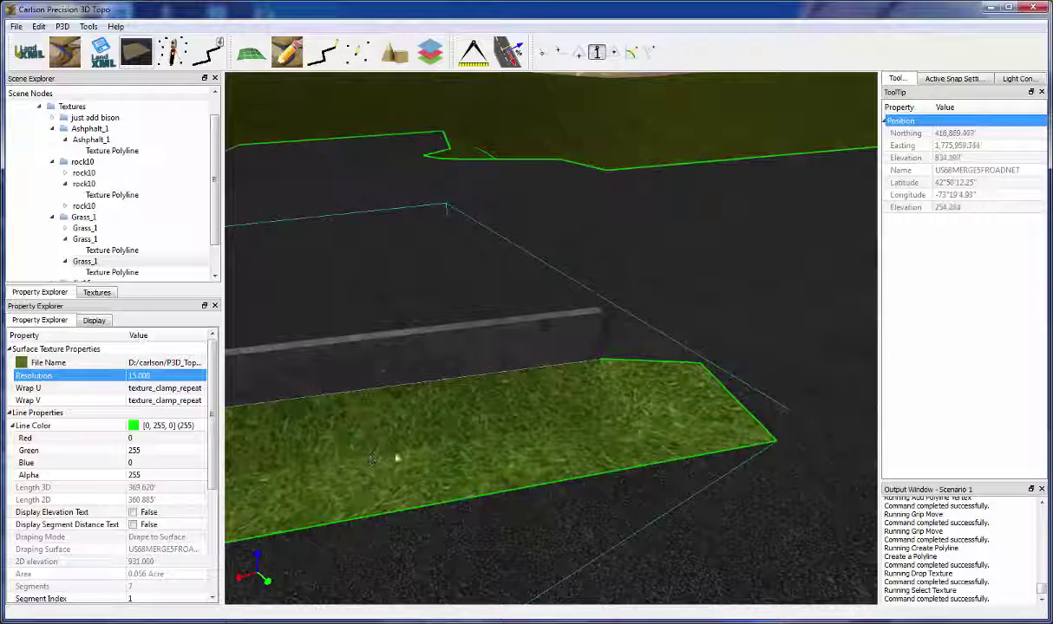
pyautogui.click(443, 443)
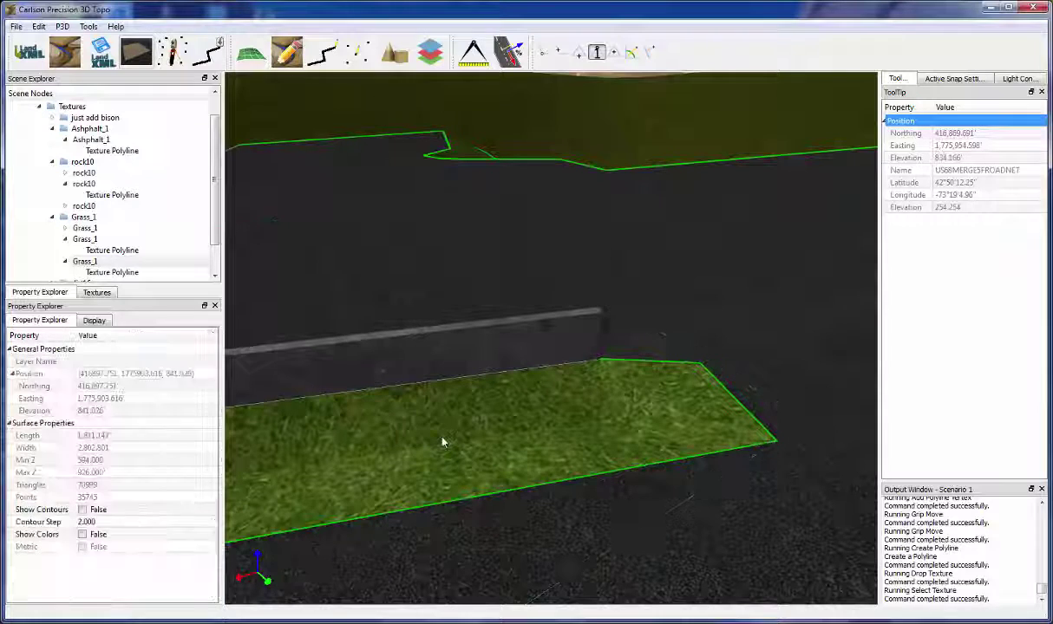
# Step: Start a new polyline at the other curb with line color #55ffff and draping mode Drape to Surface
pyautogui.scroll(5, 783, 335)
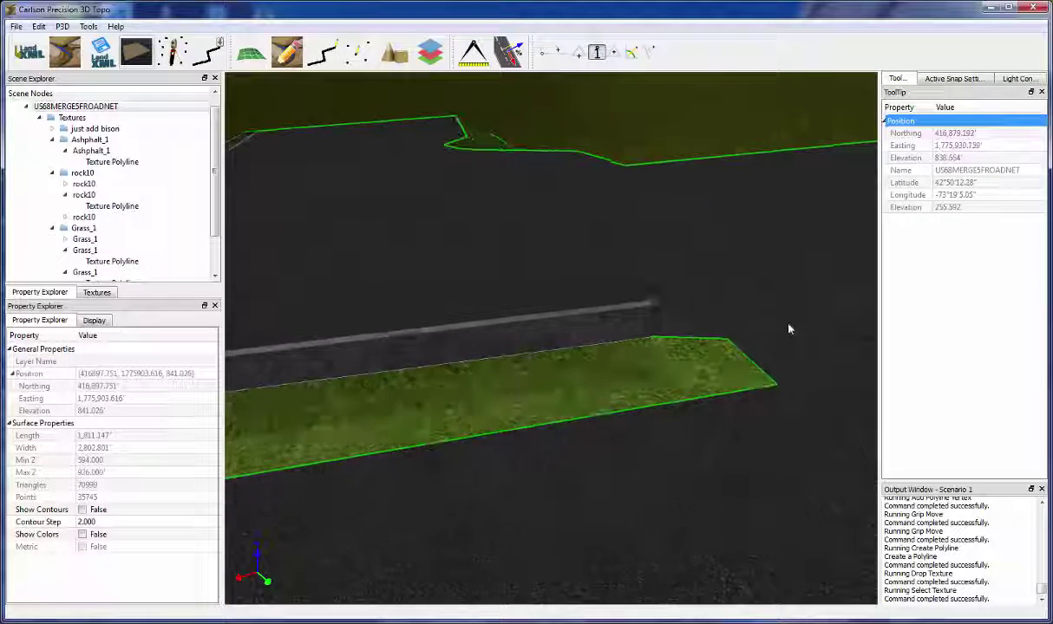
pyautogui.moveTo(695, 351); pyautogui.dragTo(603, 424)
pyautogui.moveTo(598, 378); pyautogui.dragTo(561, 371)
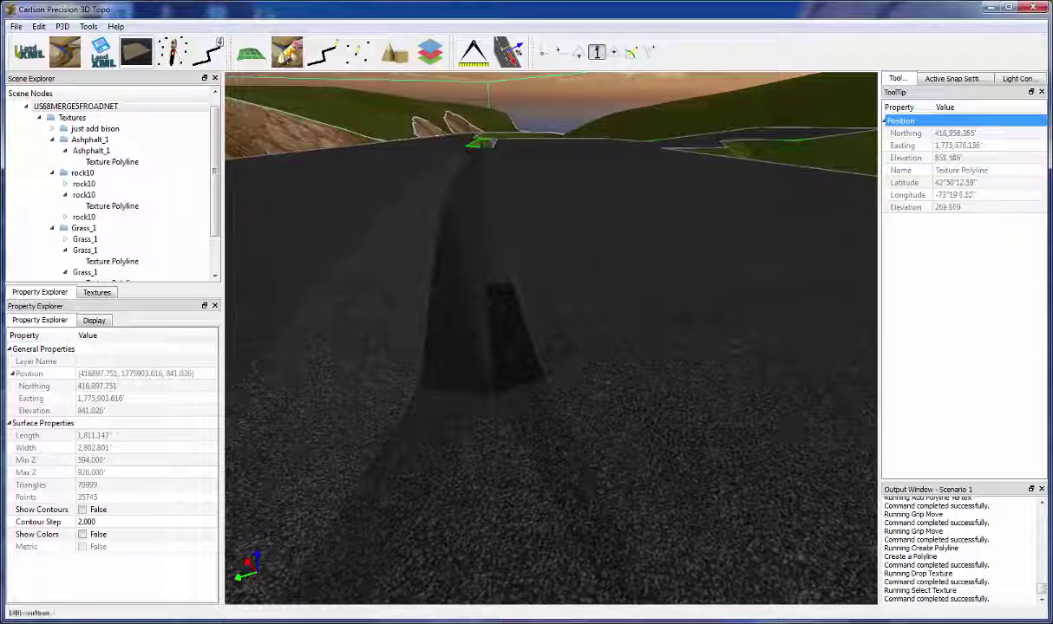
pyautogui.click(323, 52)
pyautogui.click(206, 363)
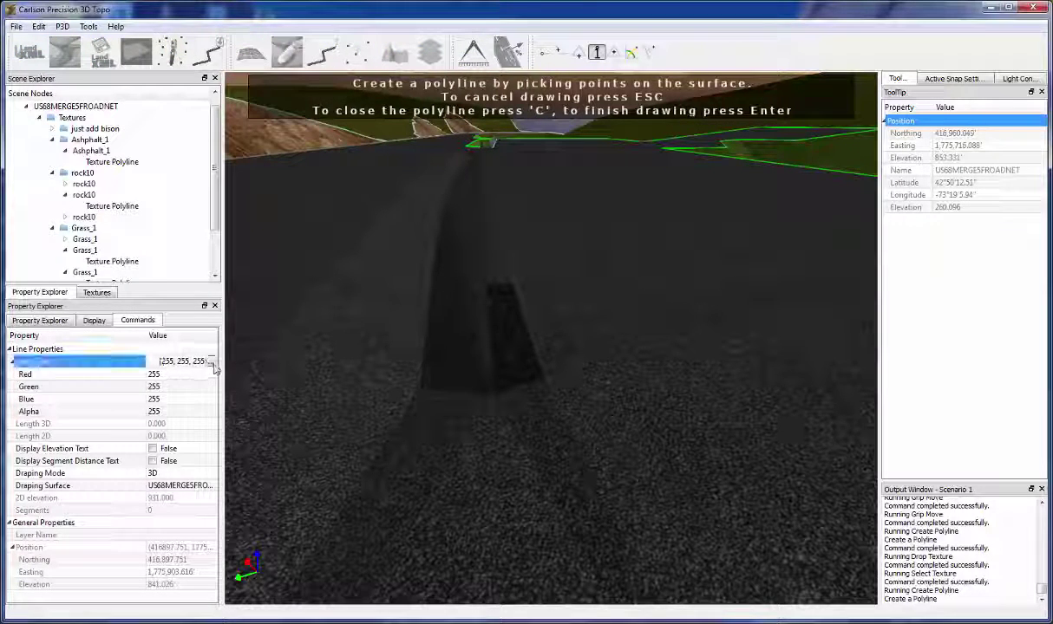
pyautogui.click(211, 362)
pyautogui.click(457, 294)
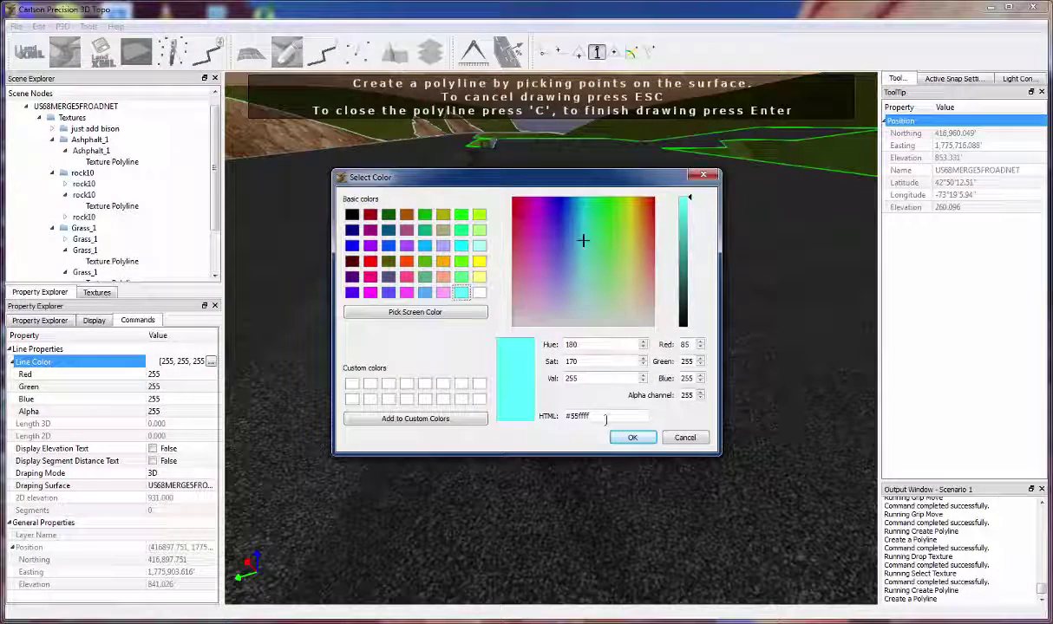
pyautogui.click(631, 437)
pyautogui.click(208, 474)
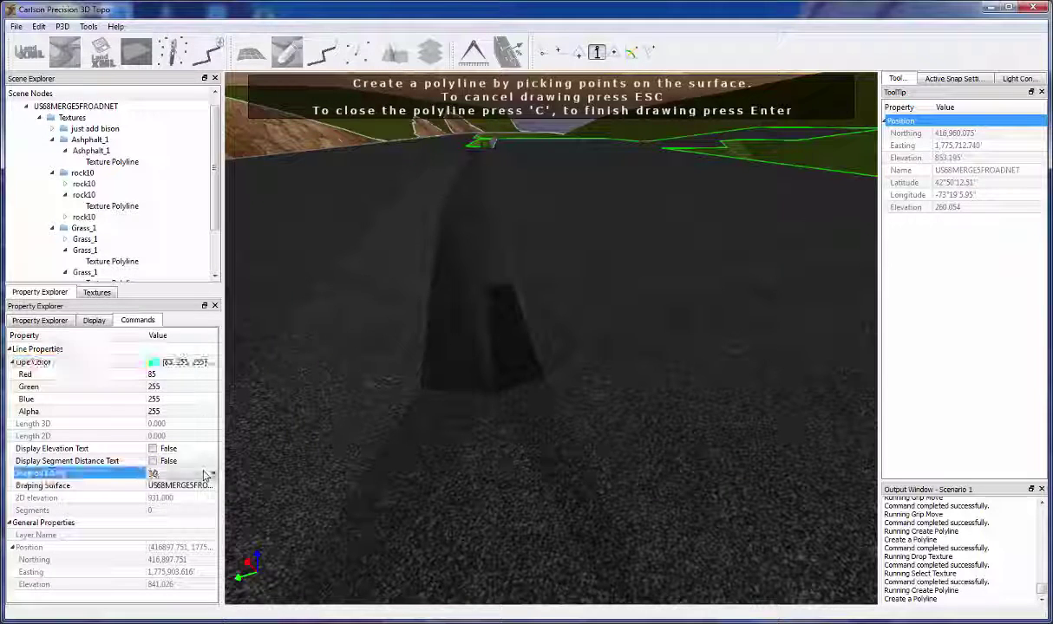
pyautogui.click(209, 474)
pyautogui.click(192, 486)
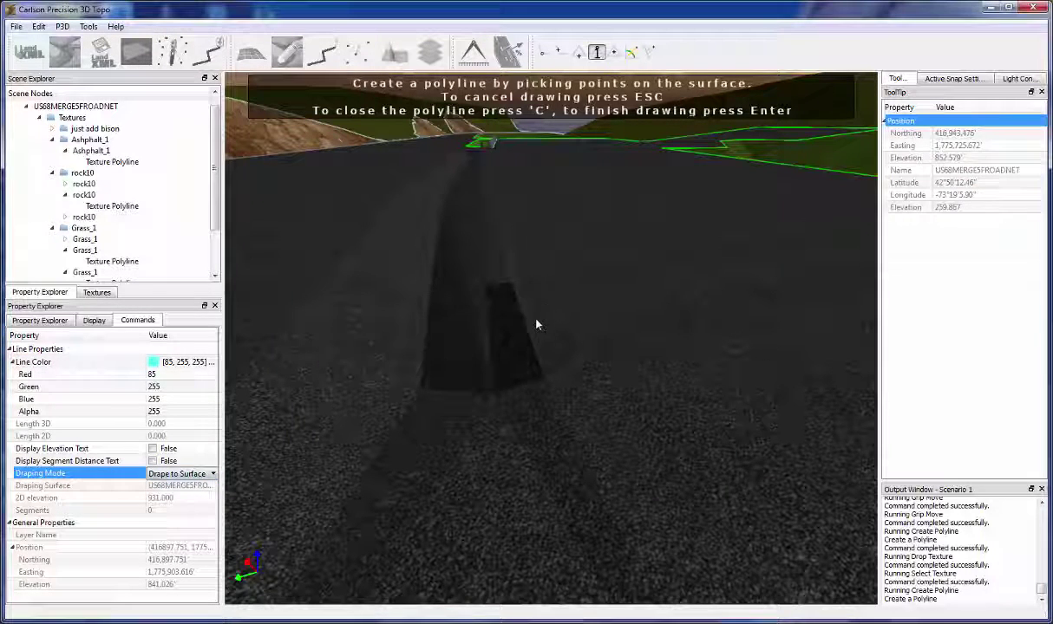
# Step: Draw the polyline around the base of the second curb through its end corners, close it, and deselect it
pyautogui.click(544, 380)
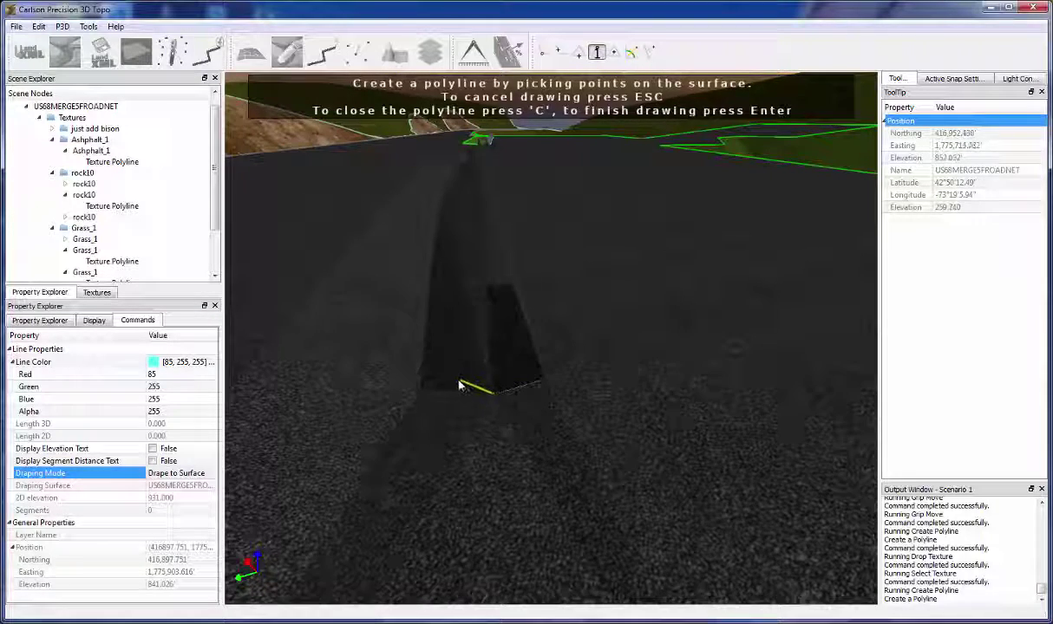
pyautogui.moveTo(463, 379); pyautogui.dragTo(574, 242, button='middle')
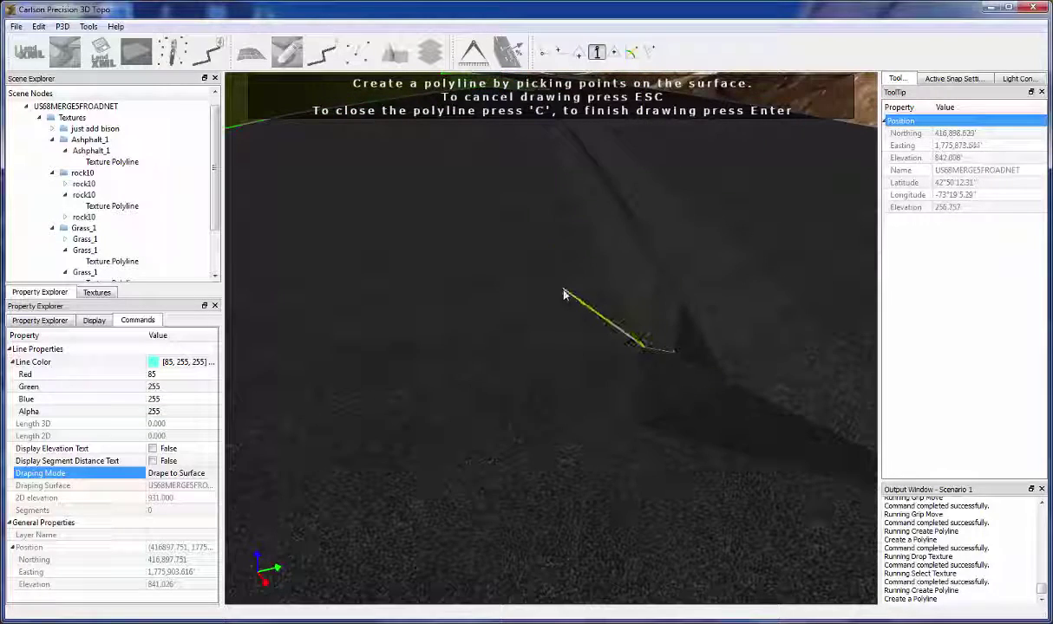
pyautogui.press('c')
pyautogui.moveTo(564, 292)
pyautogui.mouseDown(button='middle')
pyautogui.moveTo(506, 303)
pyautogui.moveTo(517, 311)
pyautogui.mouseUp(button='middle')
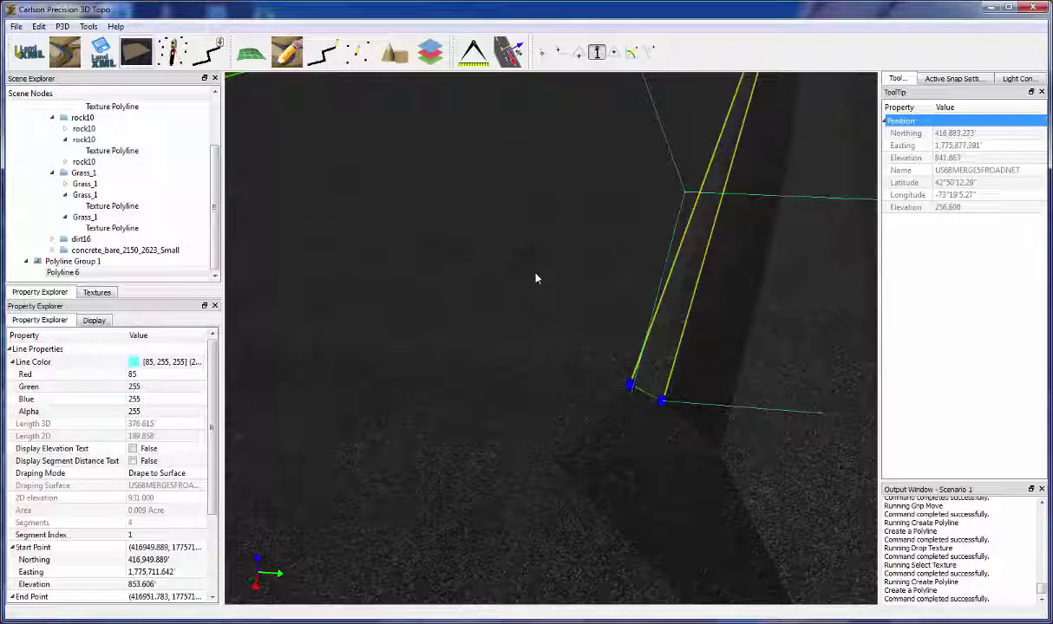
pyautogui.click(535, 279)
# Step: Apply the same Concrete texture to the area inside the second curb's polyline
pyautogui.scroll(2, 142, 247)
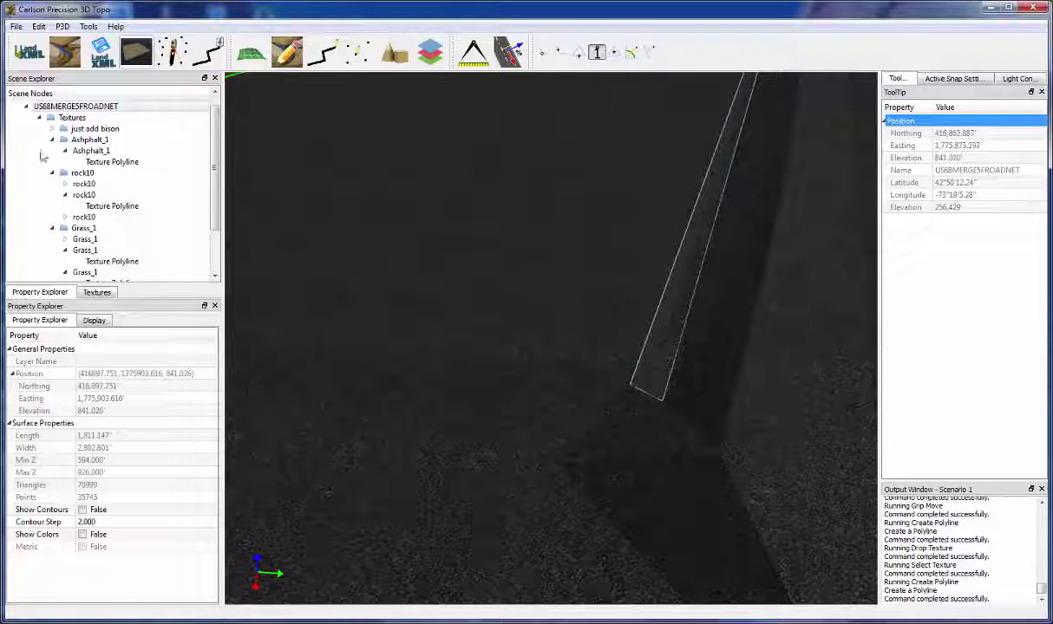
pyautogui.click(97, 293)
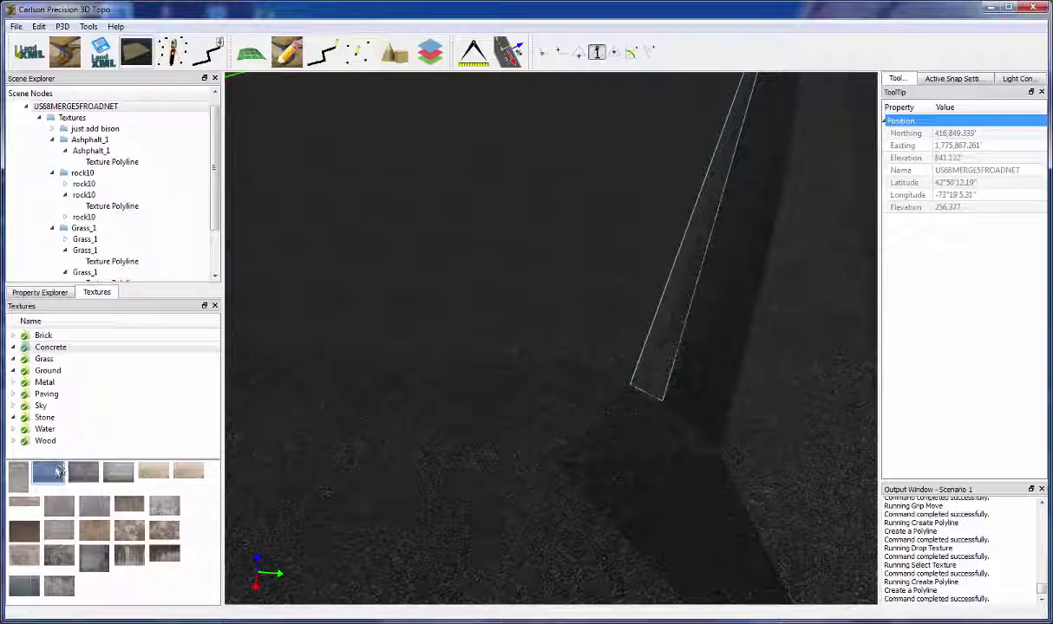
pyautogui.moveTo(422, 426); pyautogui.dragTo(675, 329)
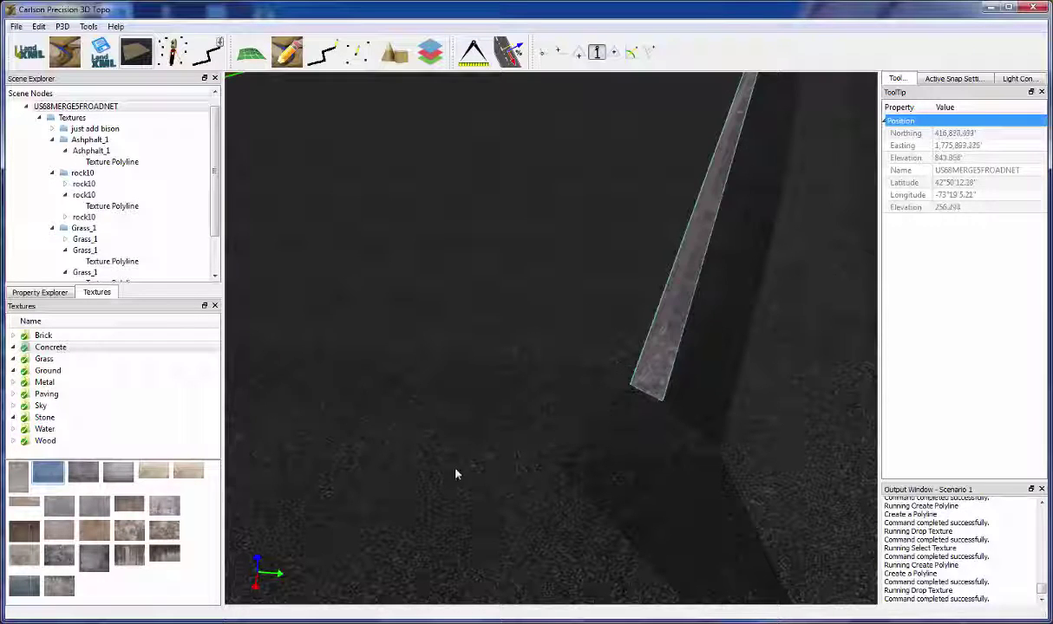
# Step: Auto-texture the strip behind the second curb with grass at resolution 10, picking points along its length and close to the curb
pyautogui.moveTo(485, 451); pyautogui.dragTo(672, 370, button='middle')
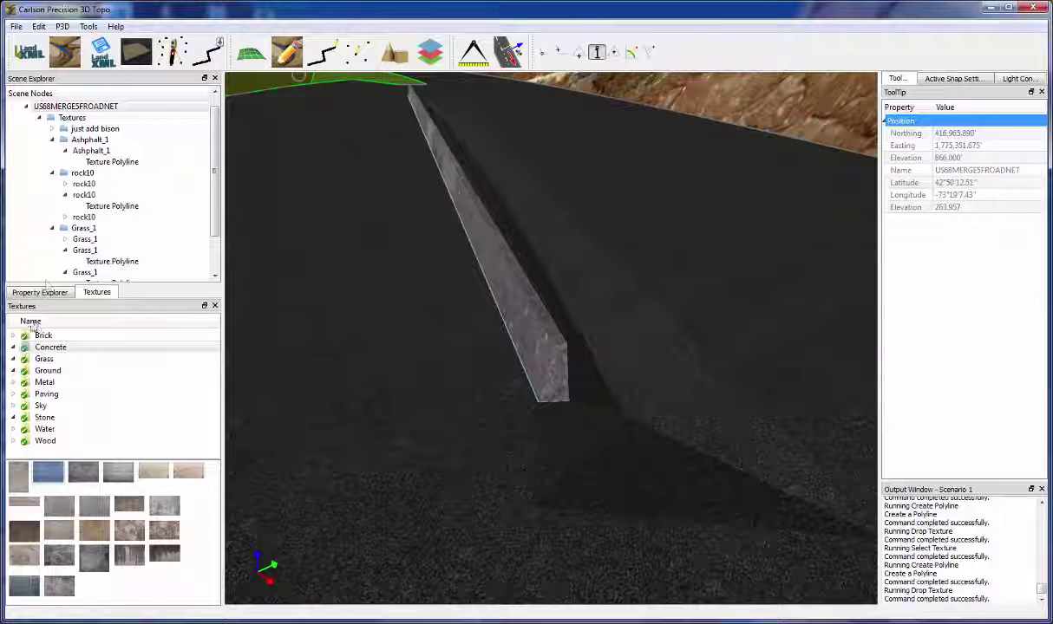
pyautogui.click(40, 292)
pyautogui.rightClick(557, 237)
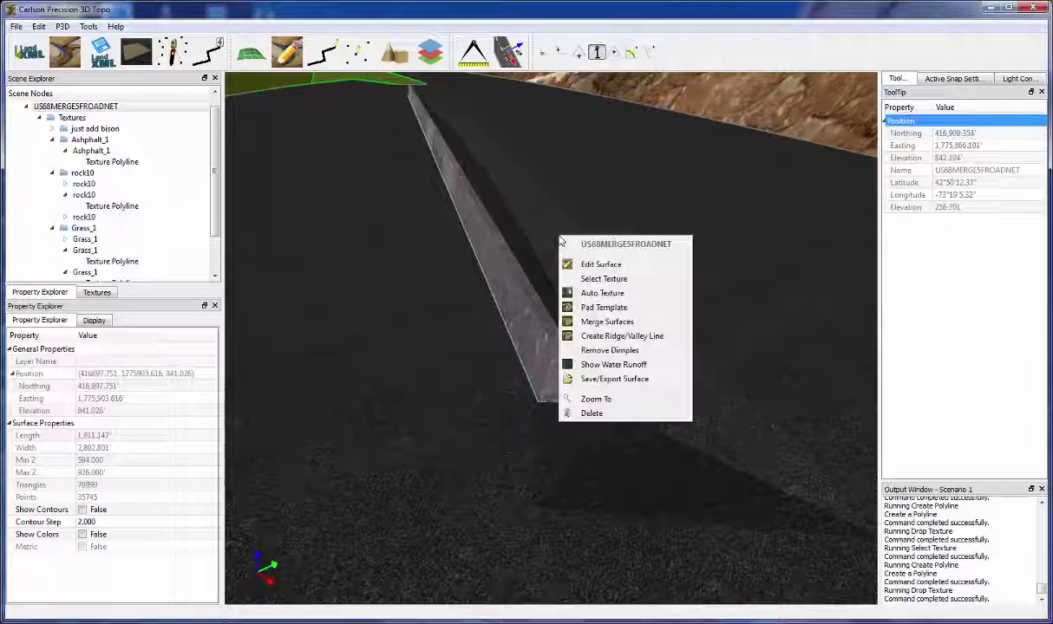
pyautogui.click(603, 293)
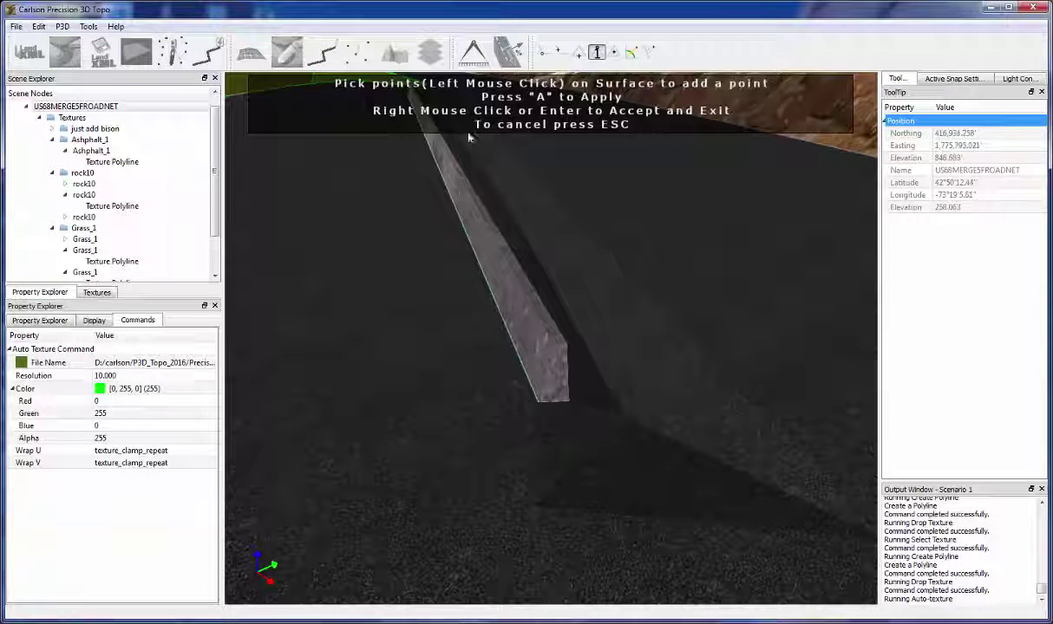
pyautogui.moveTo(499, 177); pyautogui.dragTo(521, 220, button='middle')
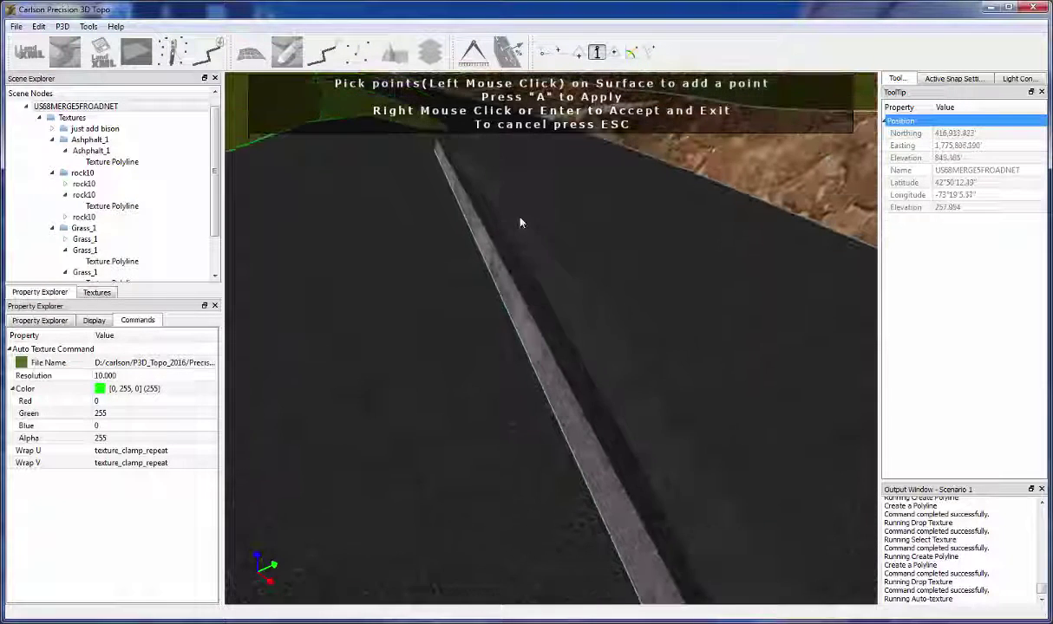
pyautogui.click(459, 160)
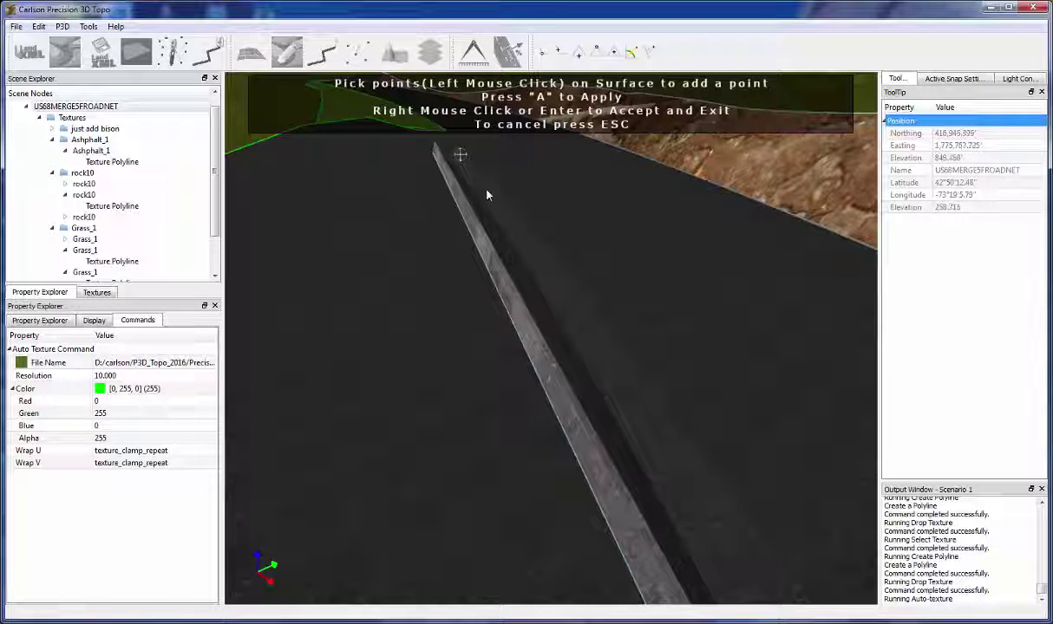
pyautogui.click(486, 189)
pyautogui.click(546, 270)
pyautogui.scroll(-3, 713, 540)
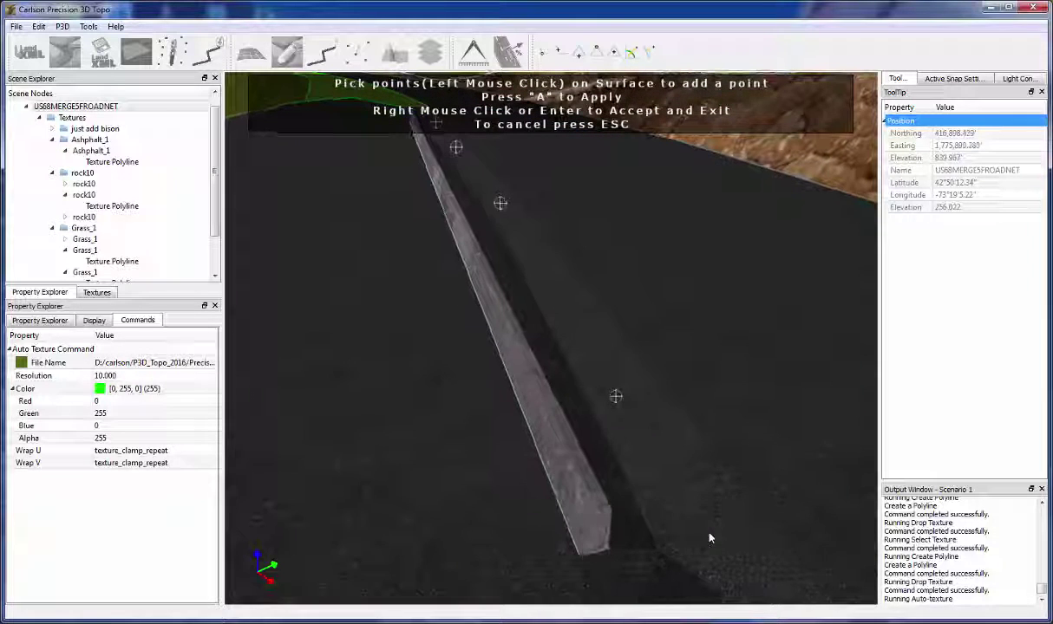
pyautogui.click(697, 509)
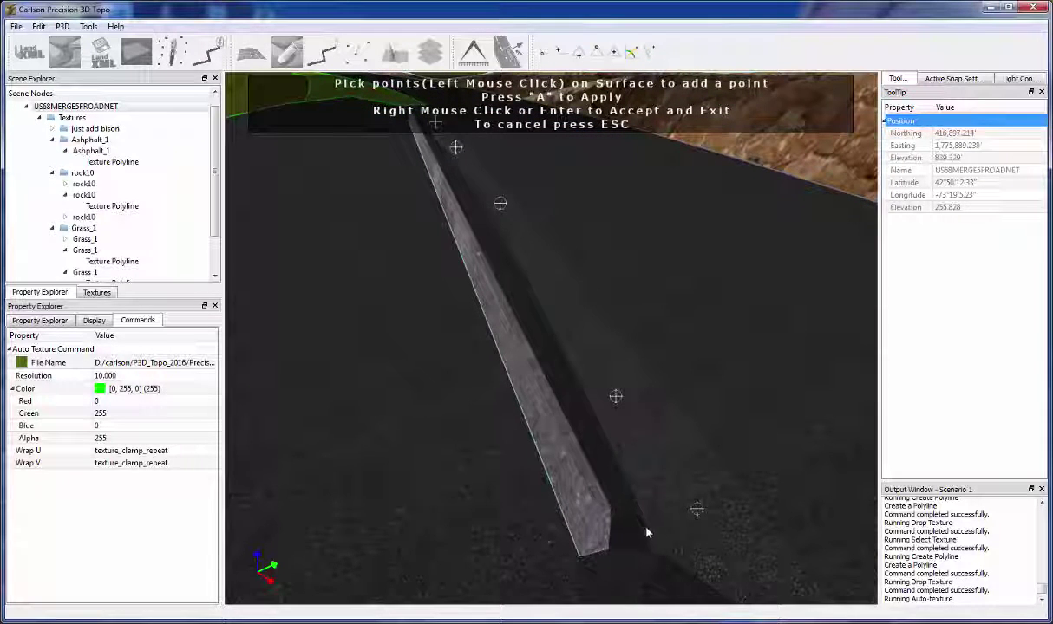
pyautogui.click(509, 286)
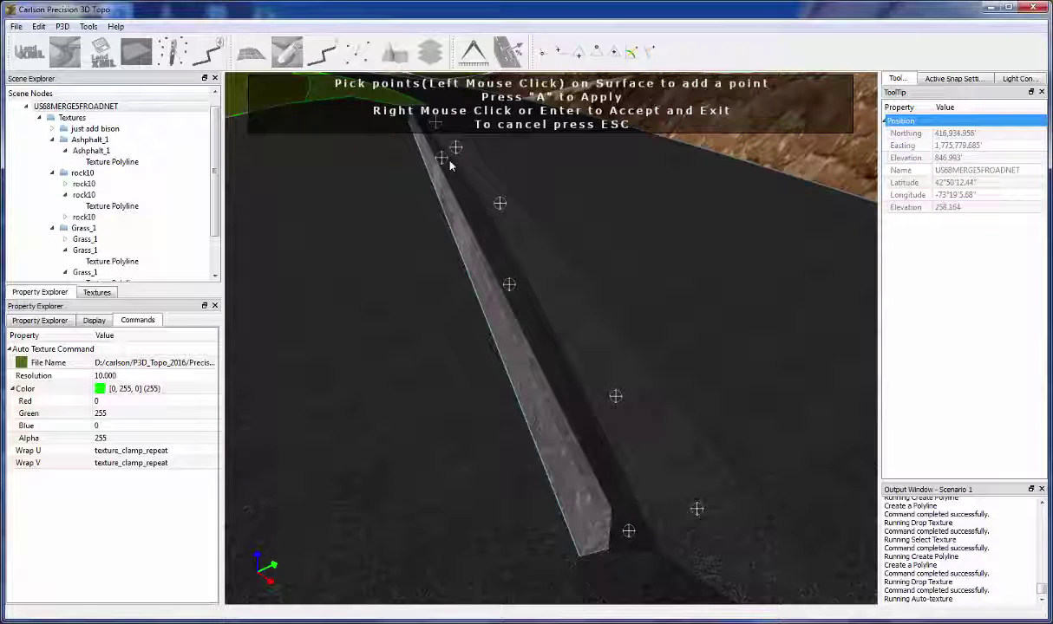
pyautogui.press('a')
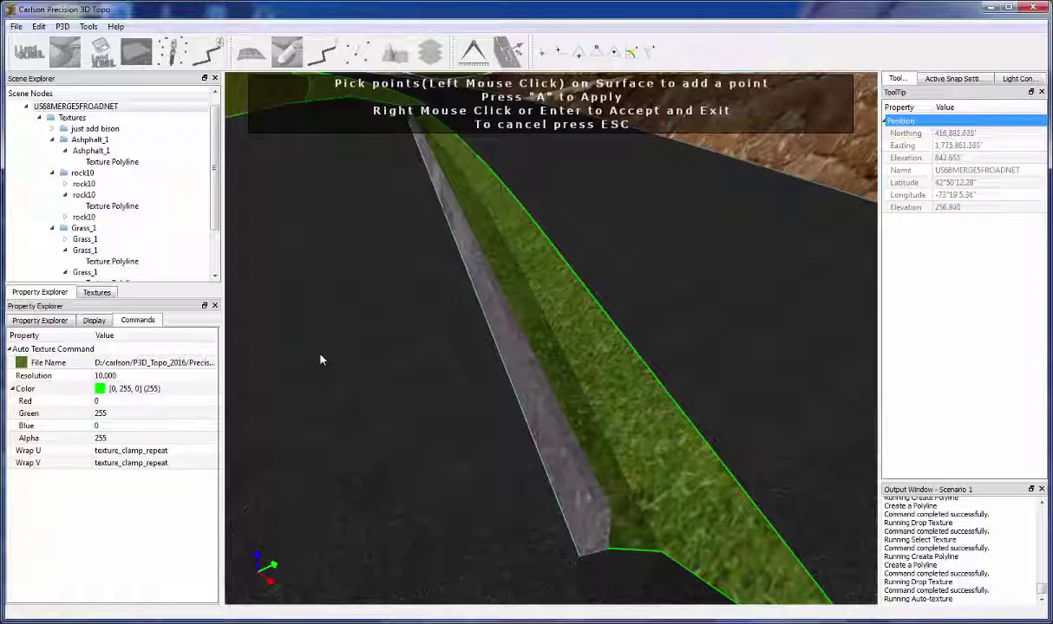
# Step: Examine the grass strips and curb ends on both sides of the gap, and accept the auto-texture
pyautogui.scroll(3, 338, 356)
pyautogui.moveTo(349, 347); pyautogui.dragTo(618, 395, button='middle')
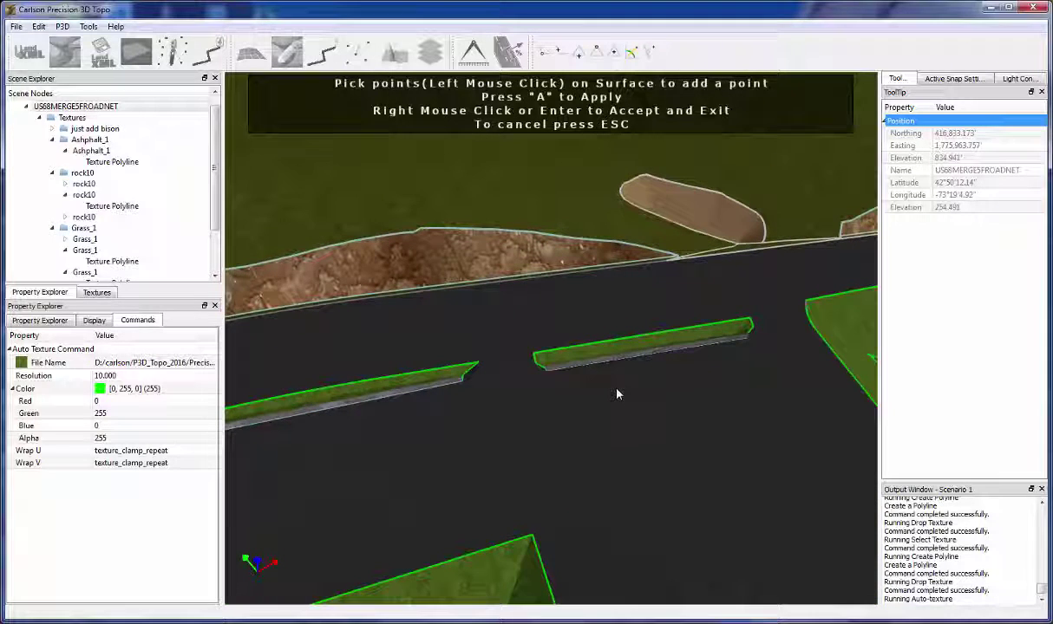
pyautogui.scroll(2, 518, 388)
pyautogui.scroll(3, 517, 388)
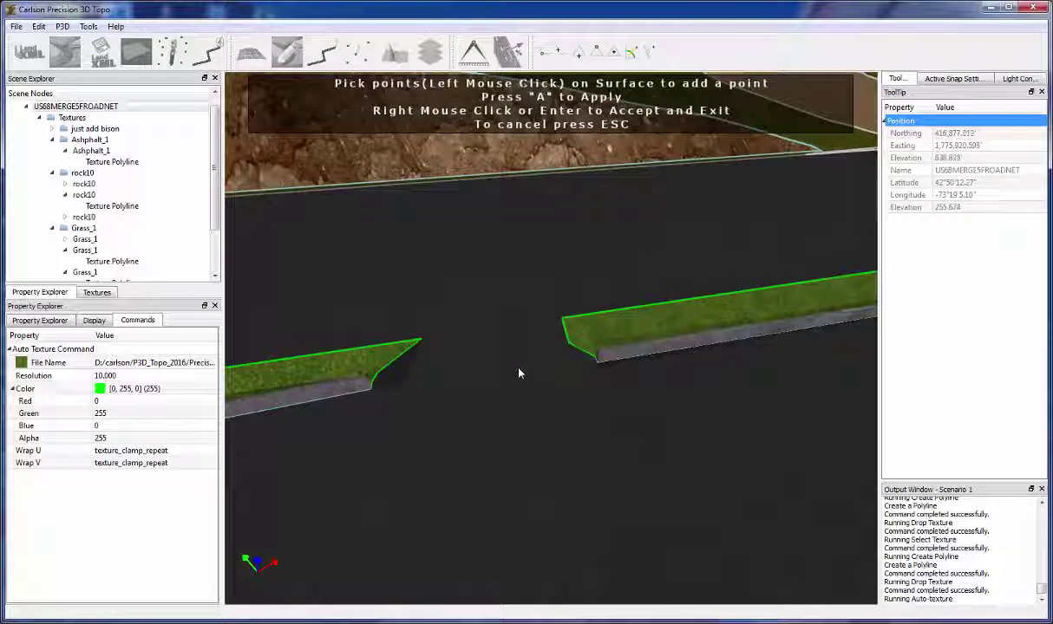
pyautogui.scroll(2, 528, 372)
pyautogui.scroll(3, 530, 369)
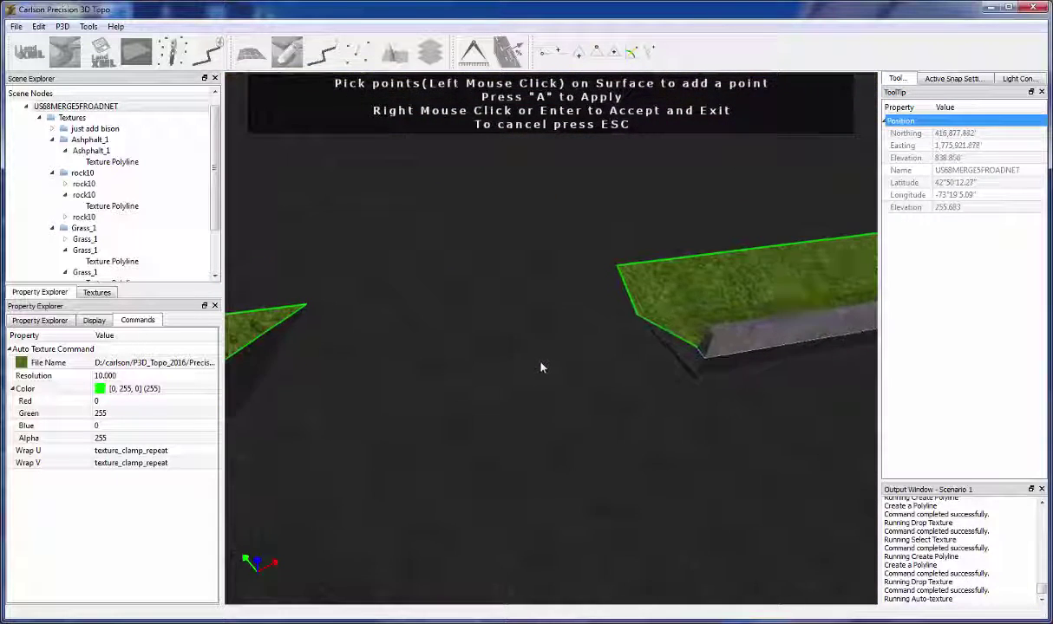
pyautogui.moveTo(541, 369)
pyautogui.mouseDown(button='middle')
pyautogui.moveTo(549, 397)
pyautogui.moveTo(585, 350)
pyautogui.moveTo(578, 366)
pyautogui.moveTo(536, 385)
pyautogui.mouseUp(button='middle')
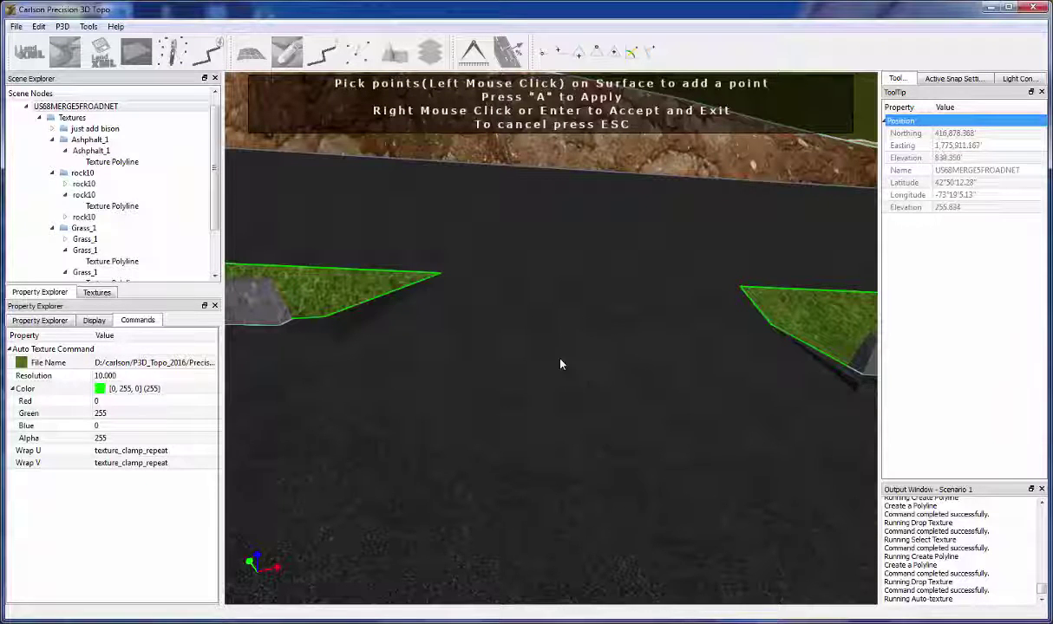
pyautogui.moveTo(560, 360); pyautogui.dragTo(535, 364, button='middle')
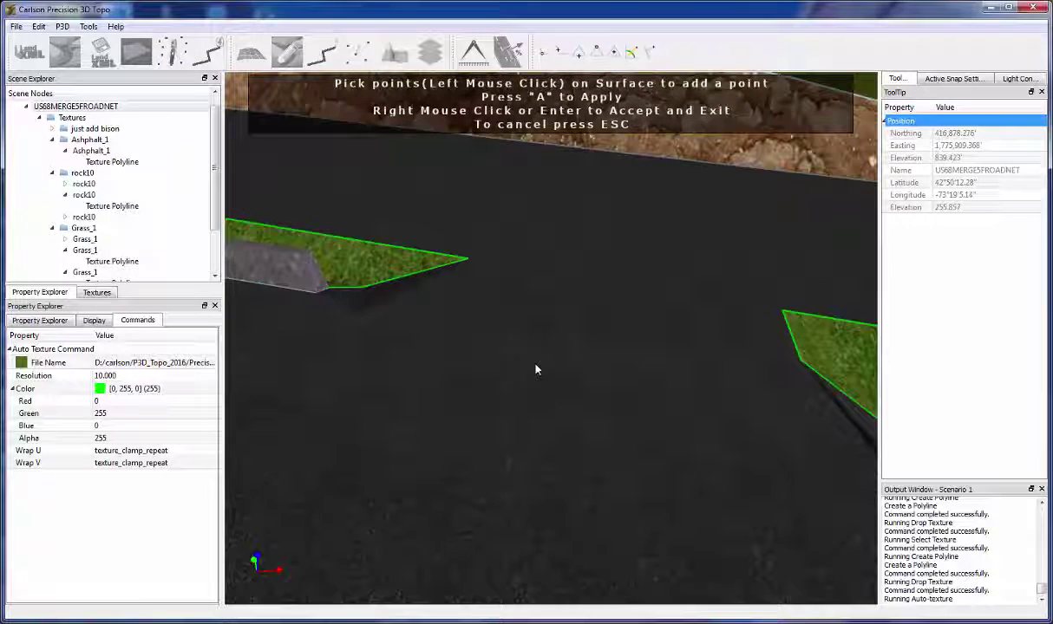
pyautogui.rightClick(535, 369)
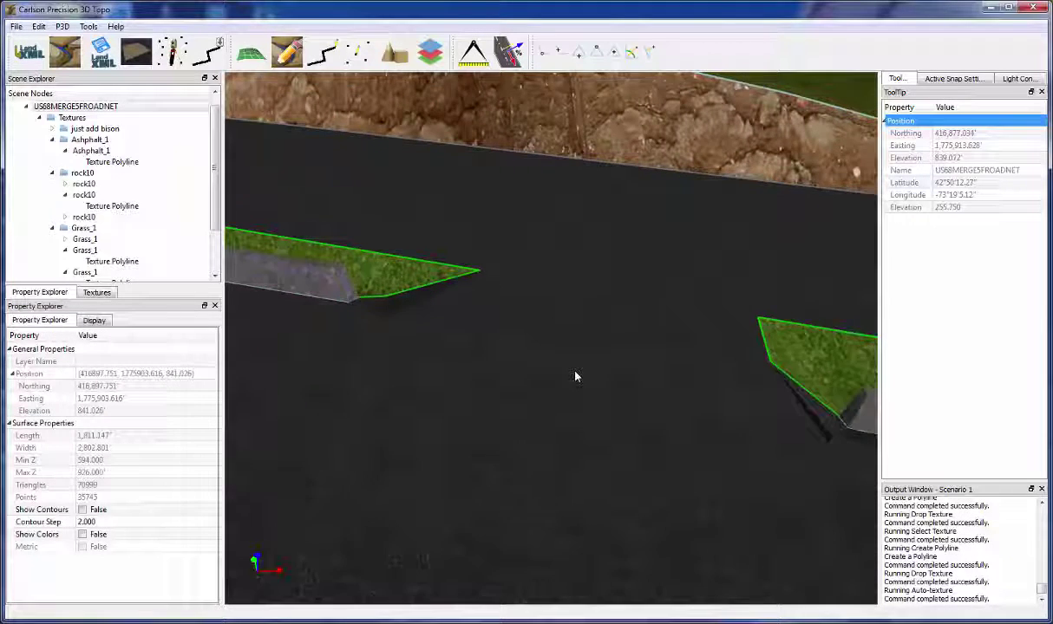
# Step: Review the file types available for exporting the US68MERGE5FROADNET surface, and leave without saving
pyautogui.scroll(-2, 579, 372)
pyautogui.scroll(-3, 581, 375)
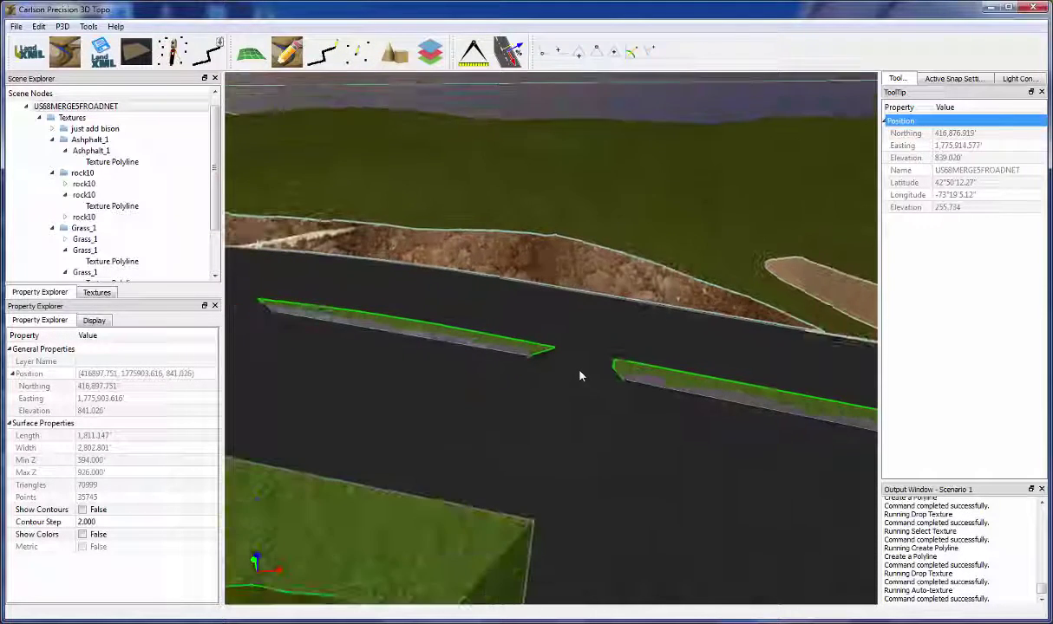
pyautogui.rightClick(636, 212)
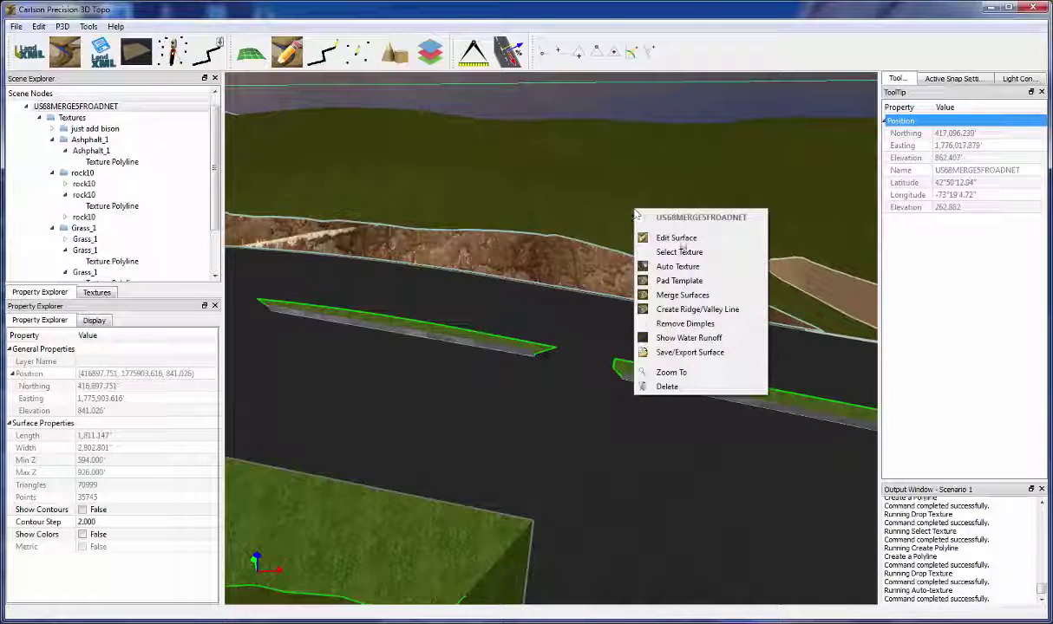
pyautogui.click(680, 354)
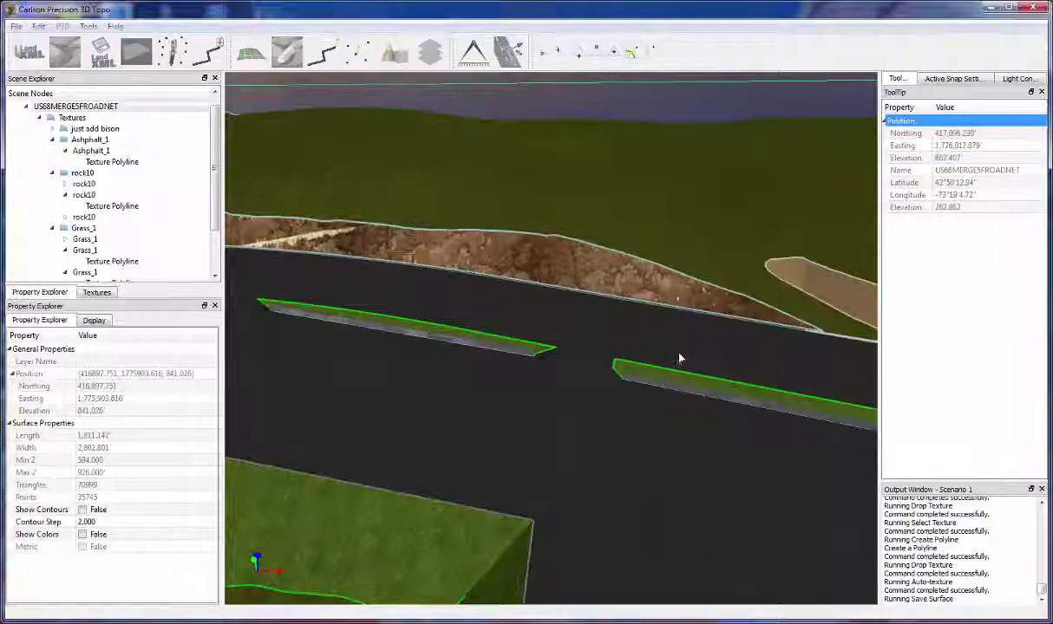
pyautogui.moveTo(303, 36); pyautogui.dragTo(507, 81)
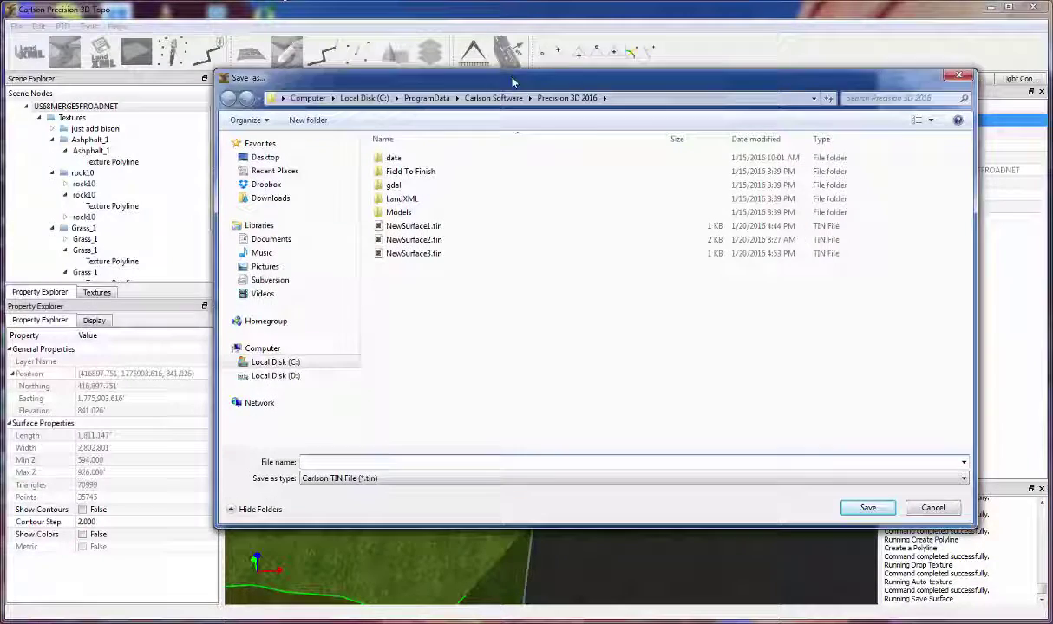
pyautogui.click(390, 480)
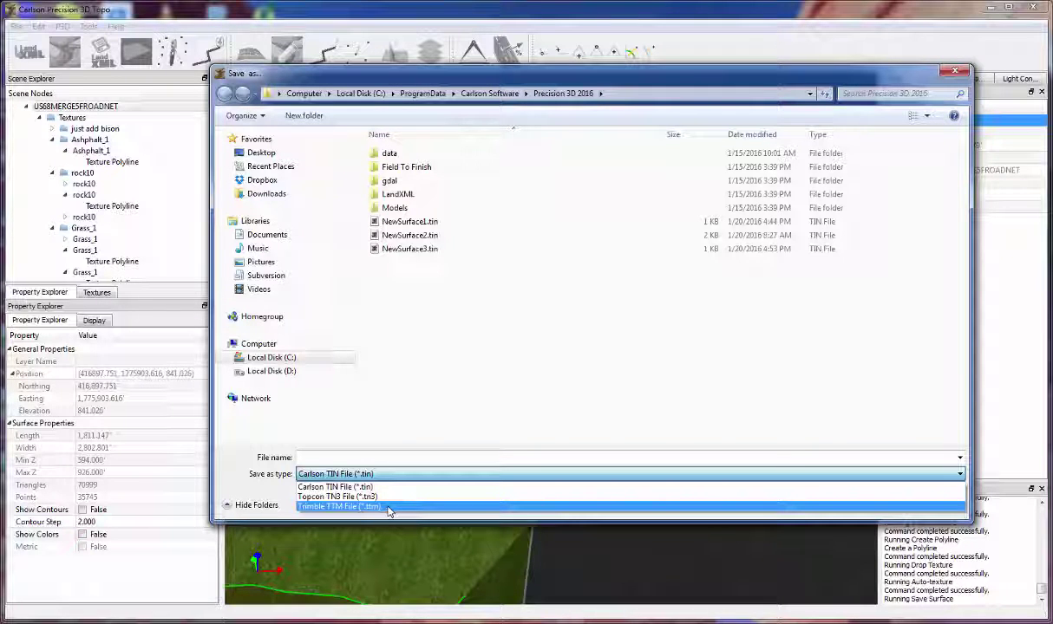
pyautogui.click(441, 427)
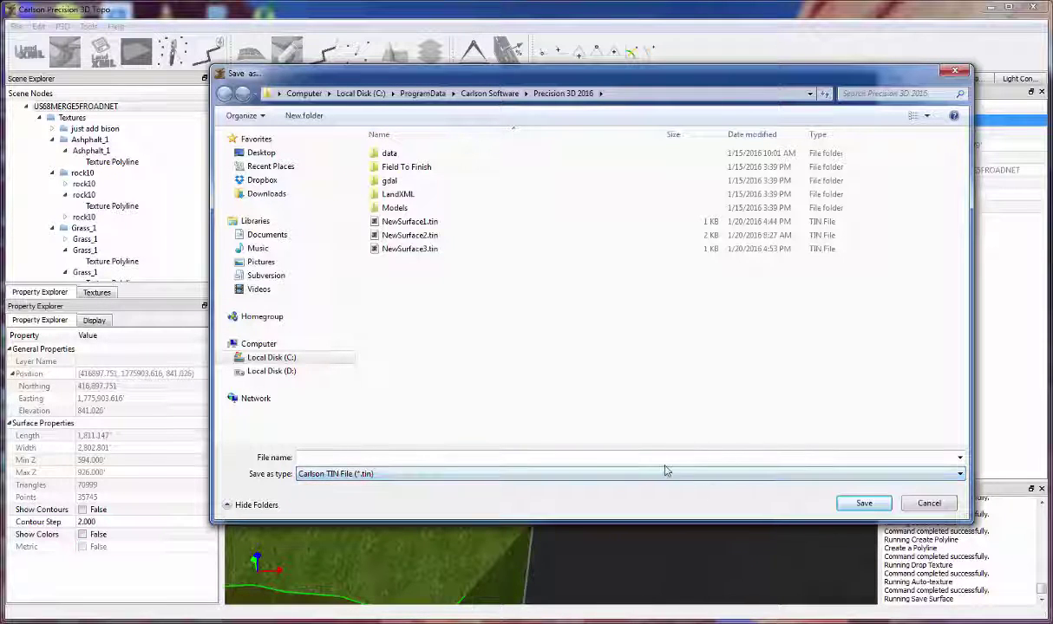
pyautogui.click(928, 503)
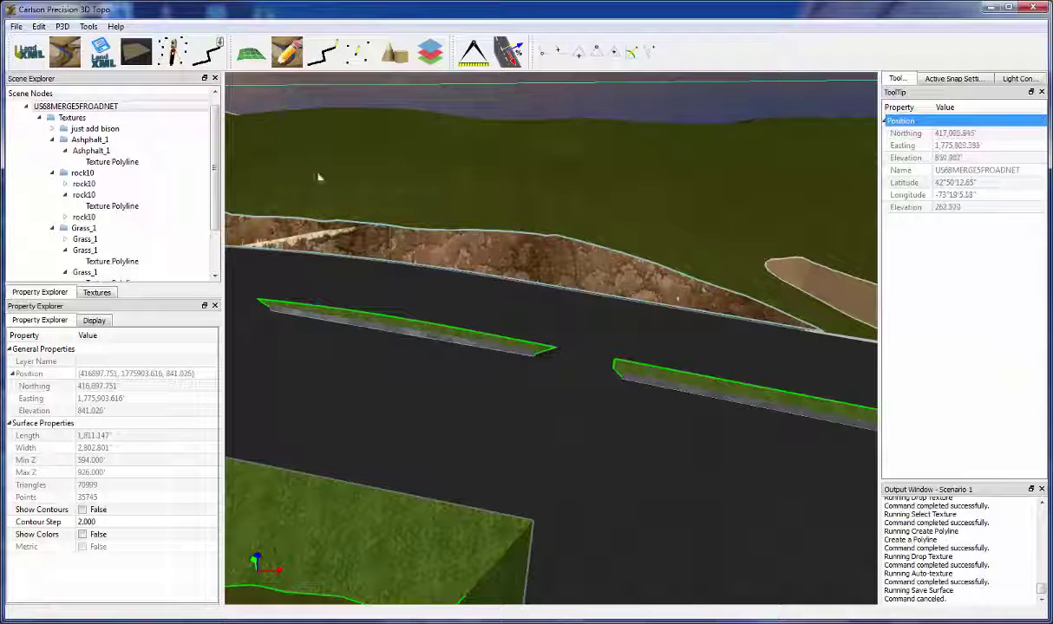
# Step: Start saving the scene as LandXML in the FBI Demo folder, taking the file name from US68RoadAccident-with surface edits2.xml
pyautogui.moveTo(527, 198); pyautogui.dragTo(536, 200)
pyautogui.moveTo(579, 346); pyautogui.dragTo(239, 174)
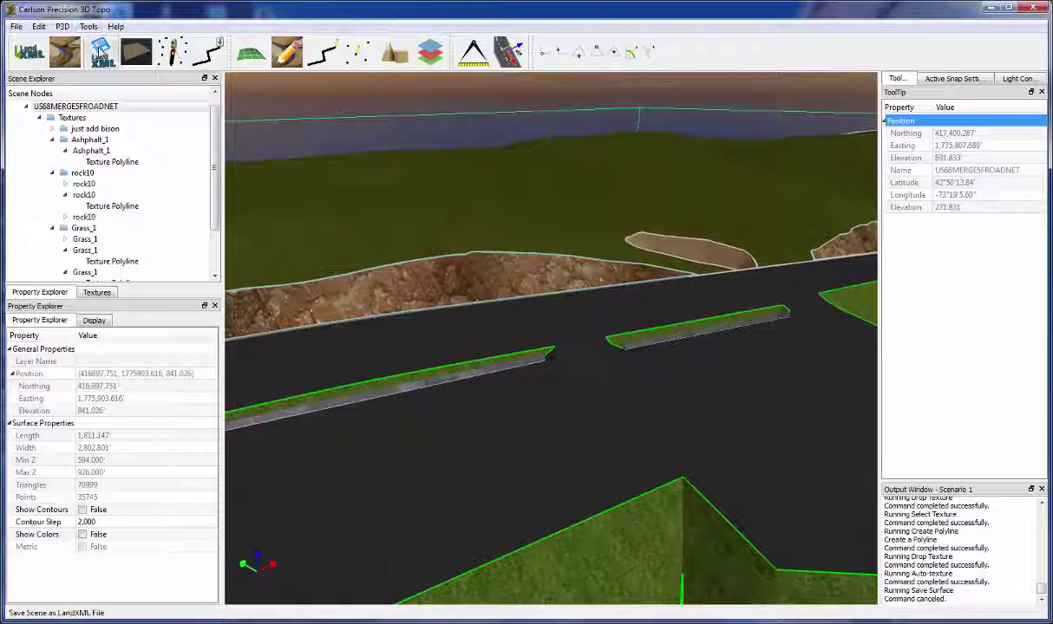
pyautogui.click(101, 52)
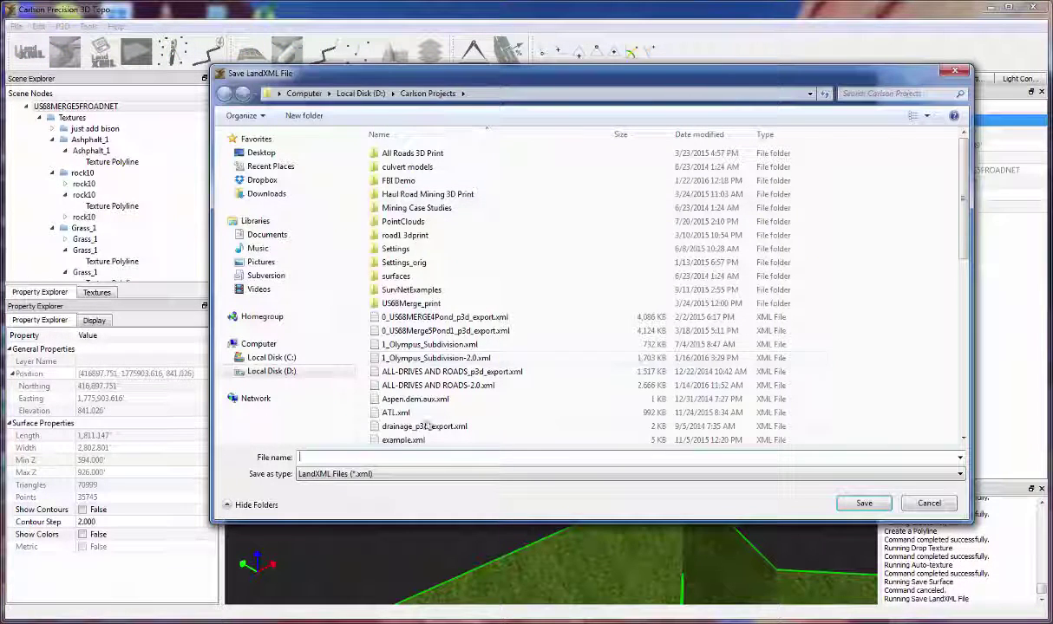
pyautogui.doubleClick(401, 182)
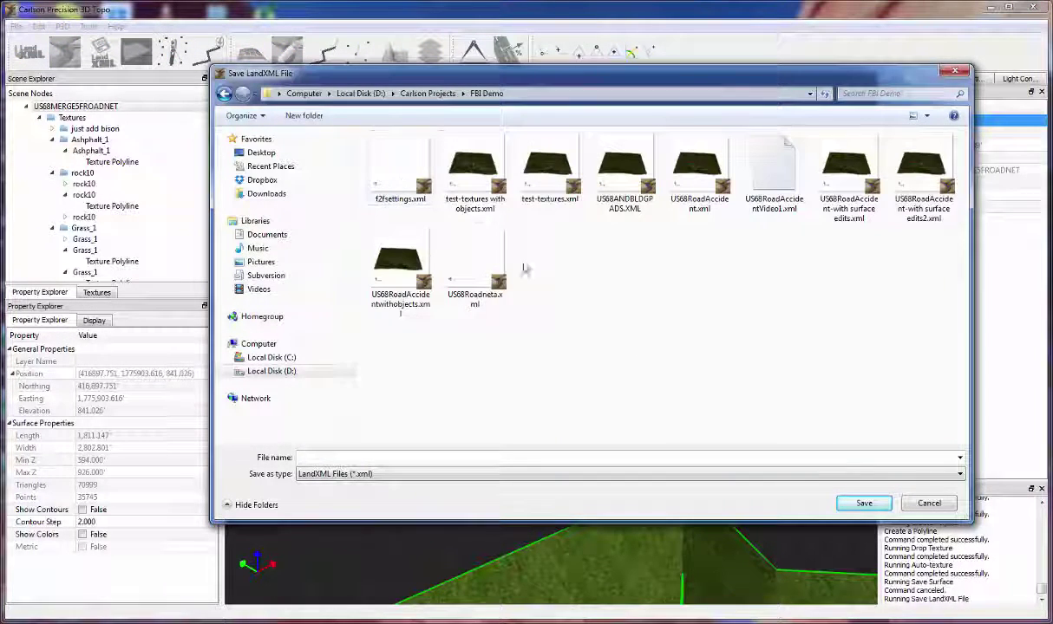
pyautogui.click(607, 352)
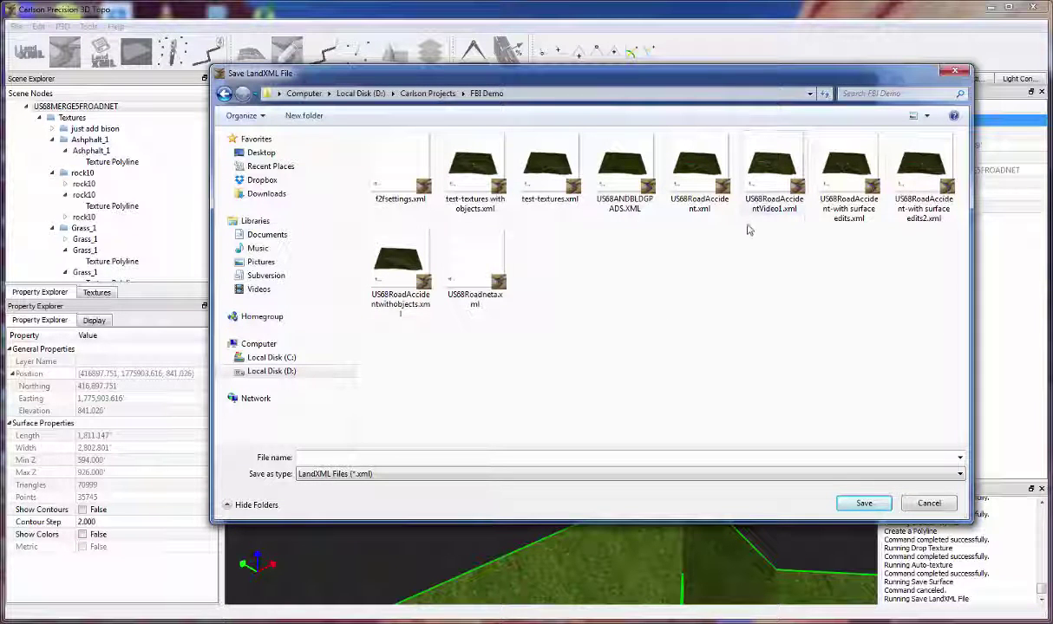
pyautogui.click(920, 213)
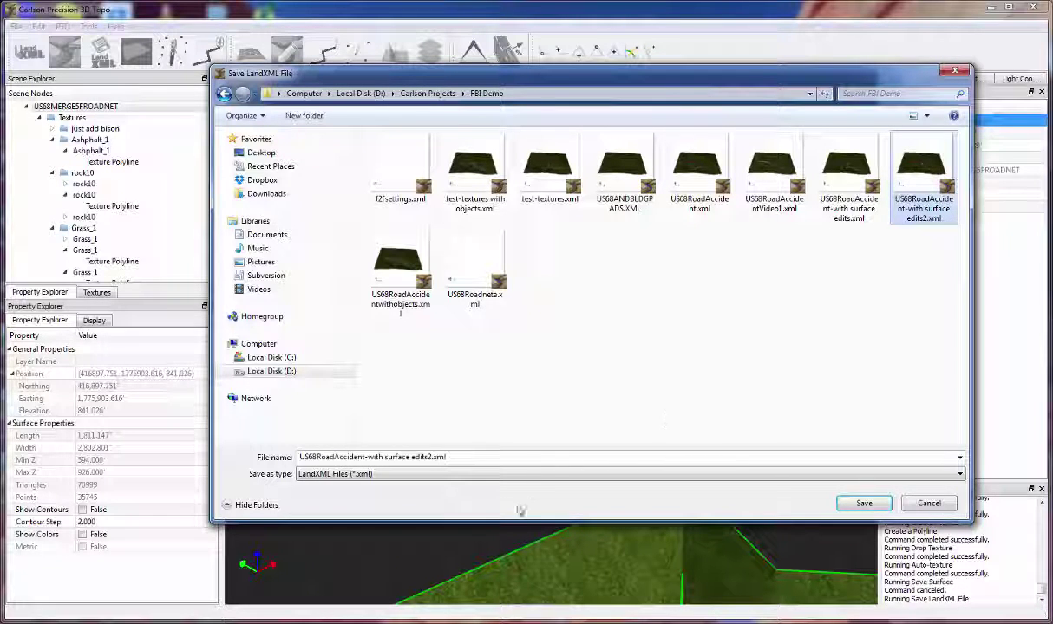
# Step: Change the file name to US68RoadAccident-with surface edits3.xml and save the LandXML file
pyautogui.click(434, 458)
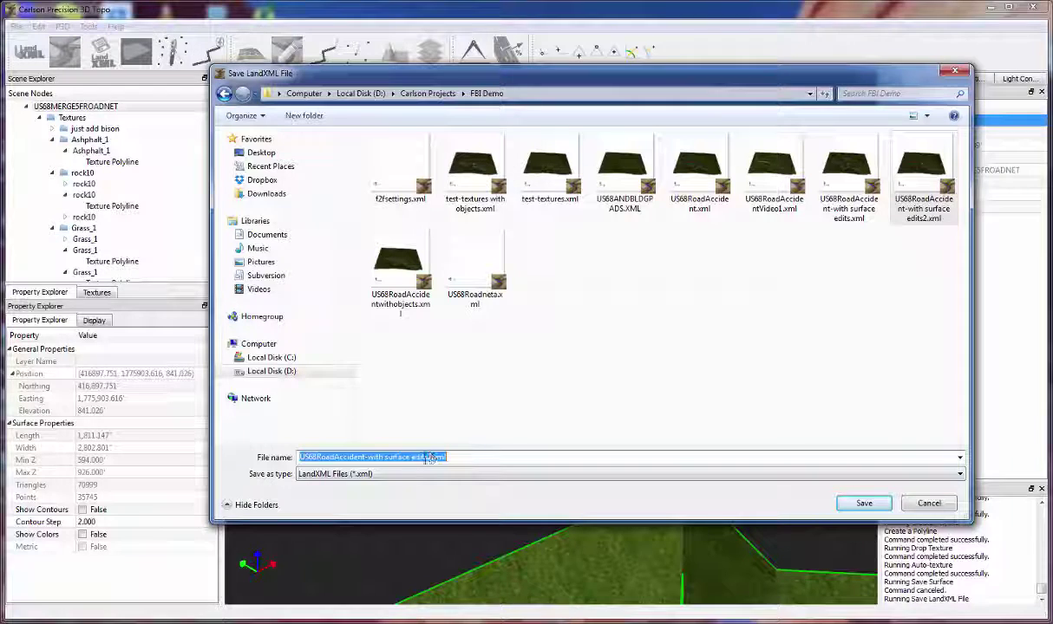
pyautogui.click(434, 458)
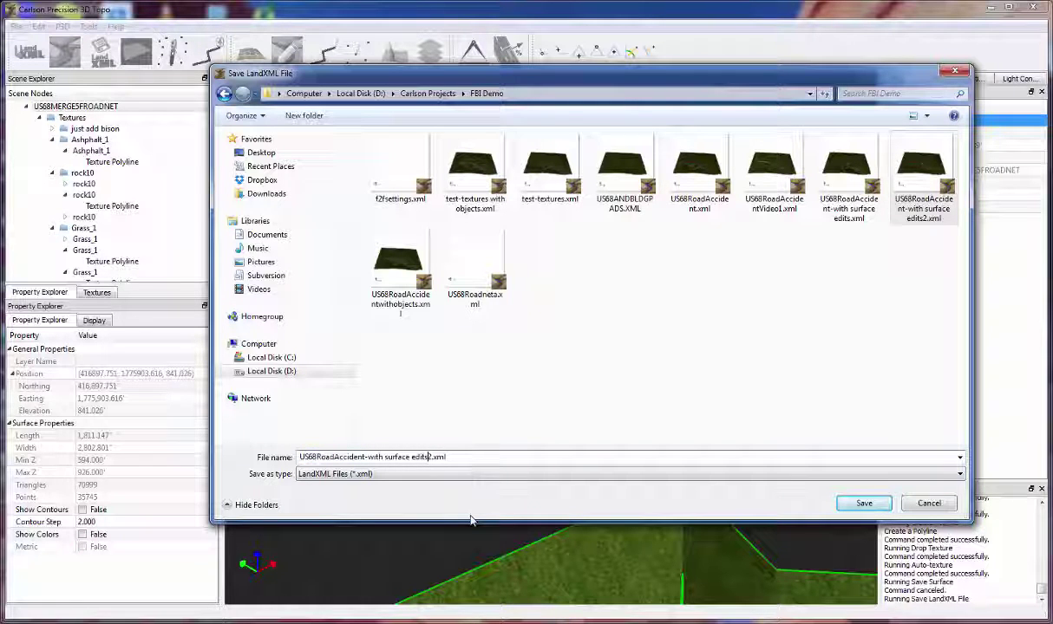
pyautogui.press('BackSpace')
pyautogui.write('3')
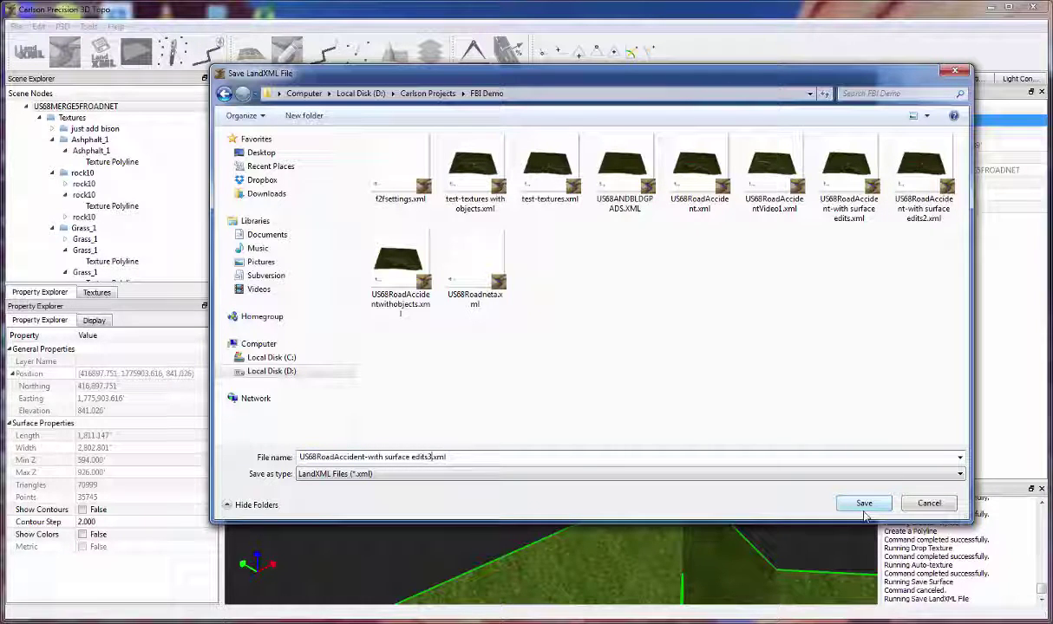
pyautogui.click(863, 510)
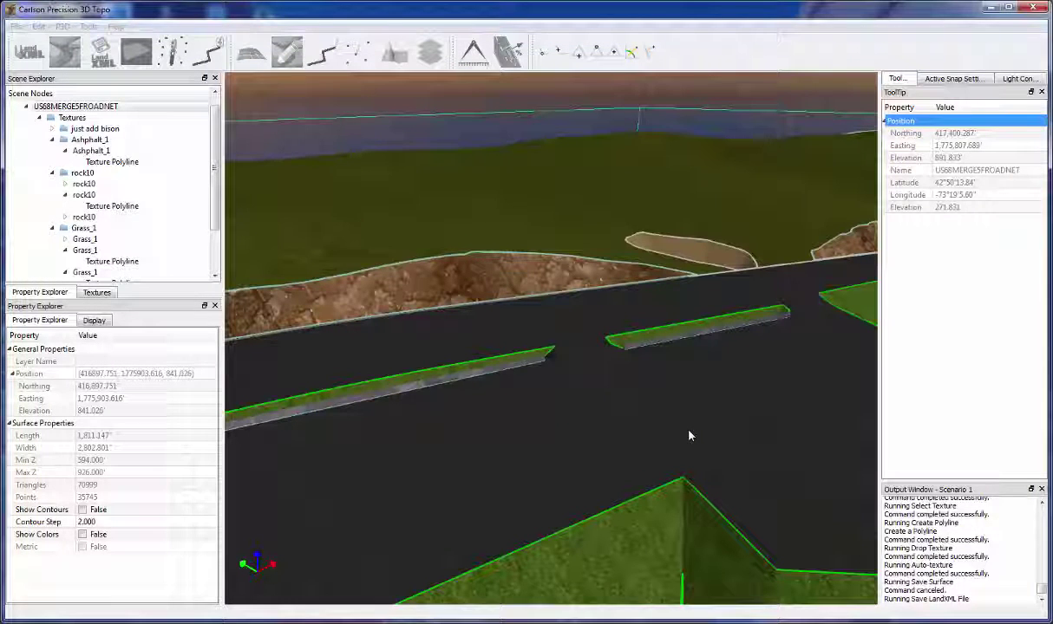